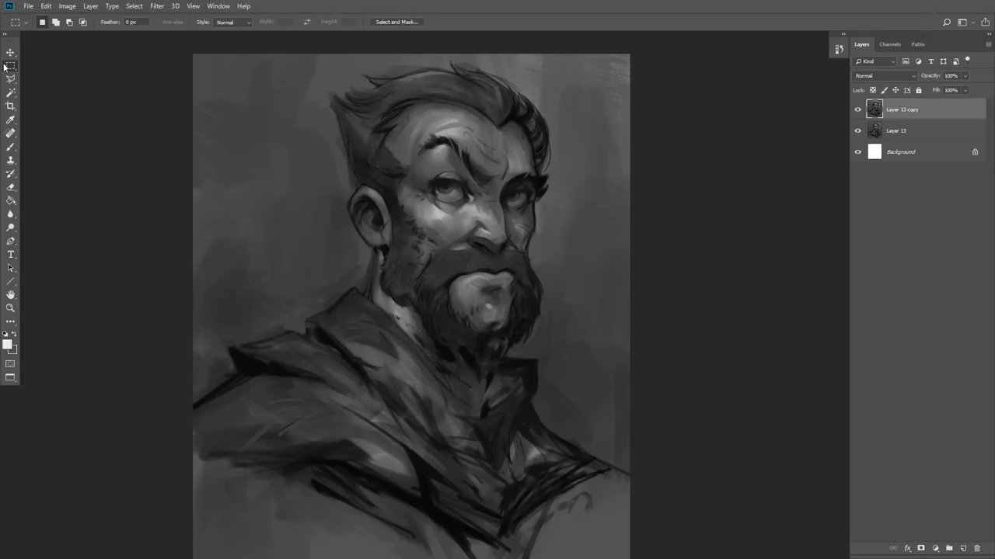
left_click_drag(344, 215, 336, 196)
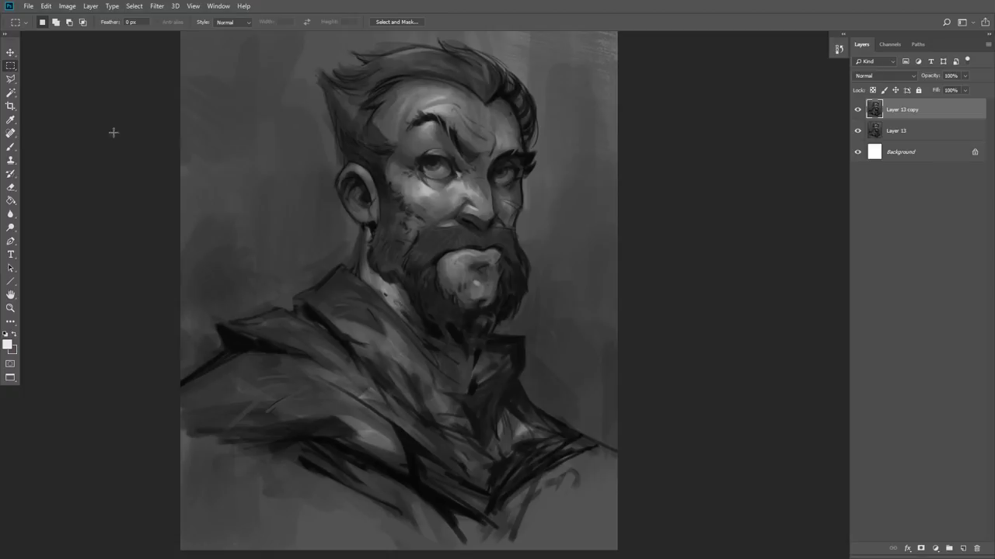
left_click_drag(406, 130, 414, 133)
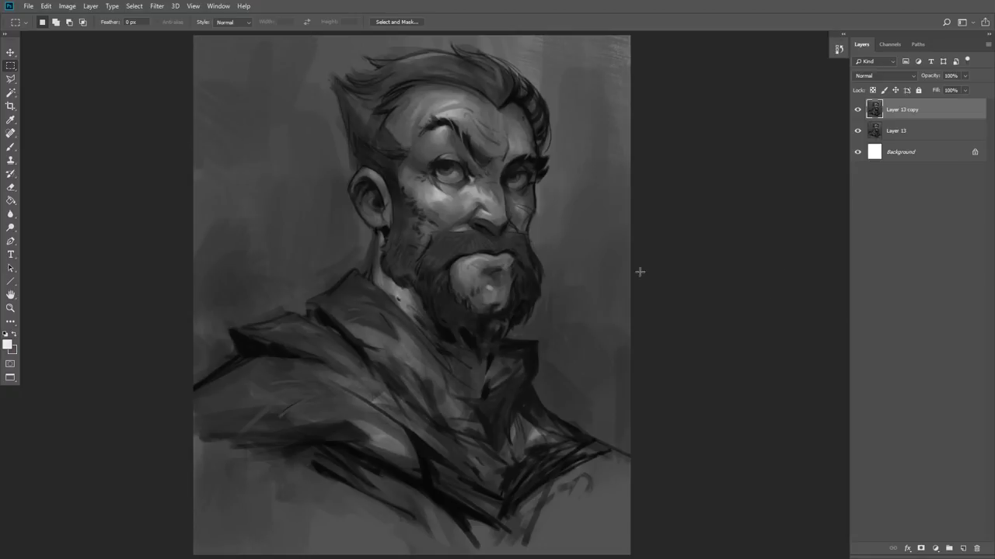
left_click_drag(436, 266, 451, 265)
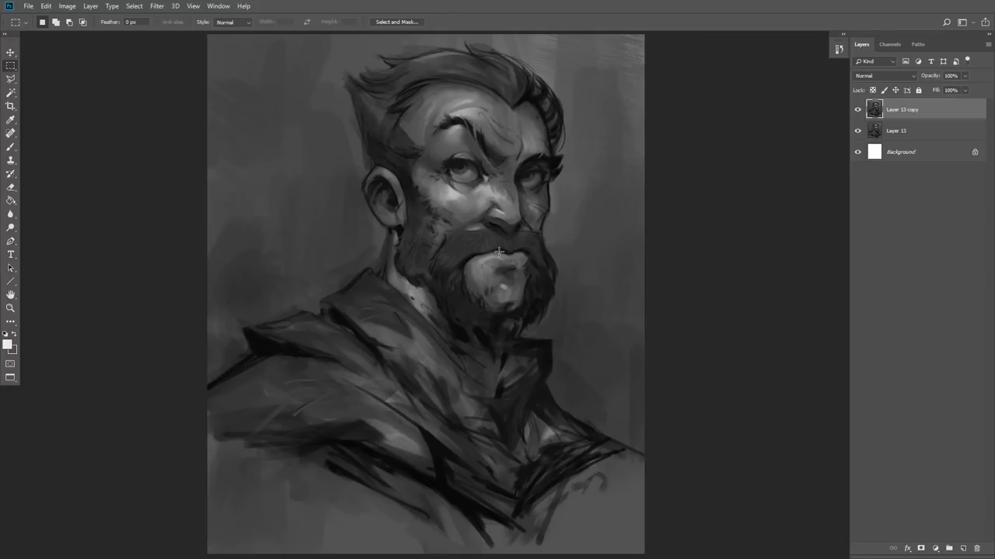
Step: Add a new layer above the greyscale portrait and set its blend mode to Lighten
left_click(963, 550)
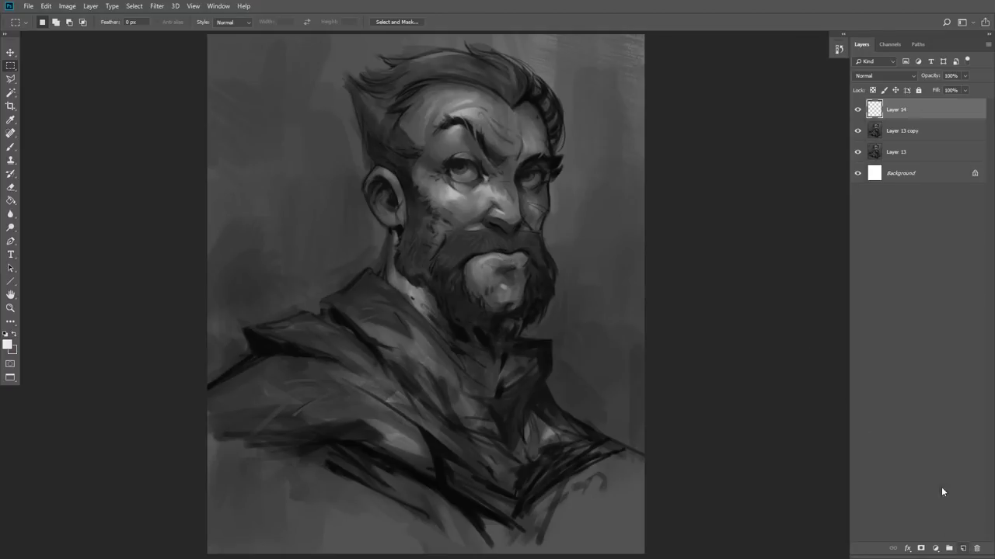
left_click(873, 73)
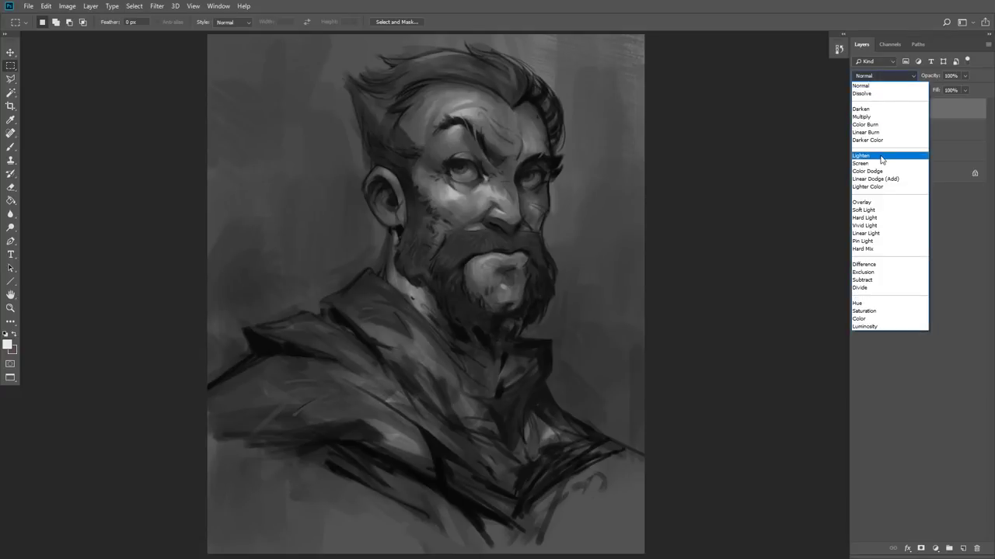
left_click(881, 157)
Step: Choose the Brush tool with a very dark red foreground colour, #400101
left_click(11, 147)
left_click(54, 22)
left_click(54, 22)
left_click(8, 345)
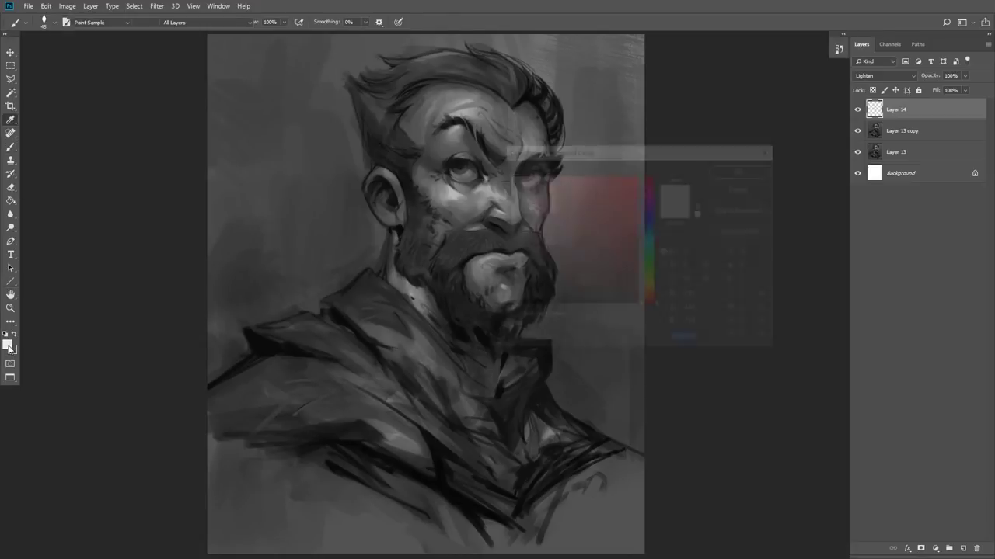
left_click(634, 271)
left_click_drag(634, 272, 634, 275)
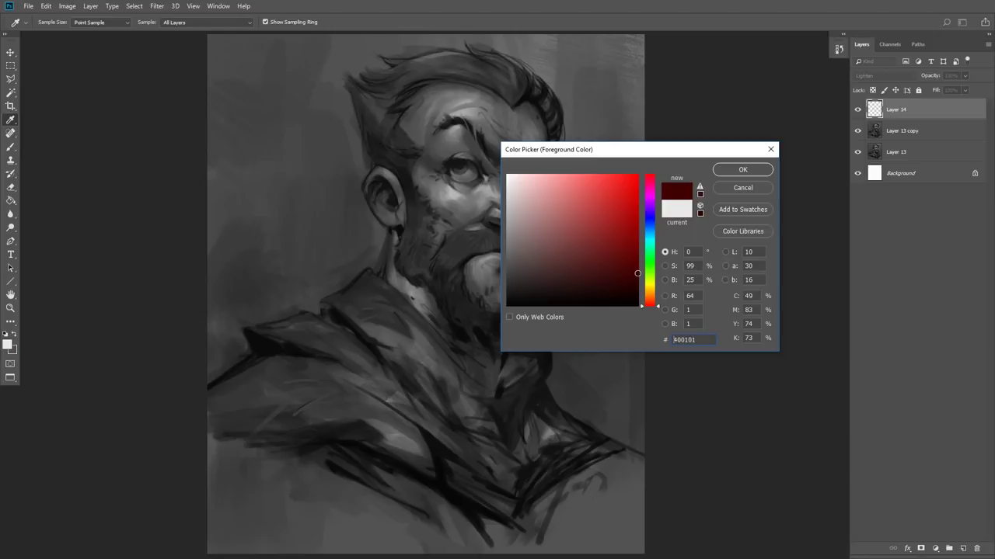
left_click(735, 171)
key("b")
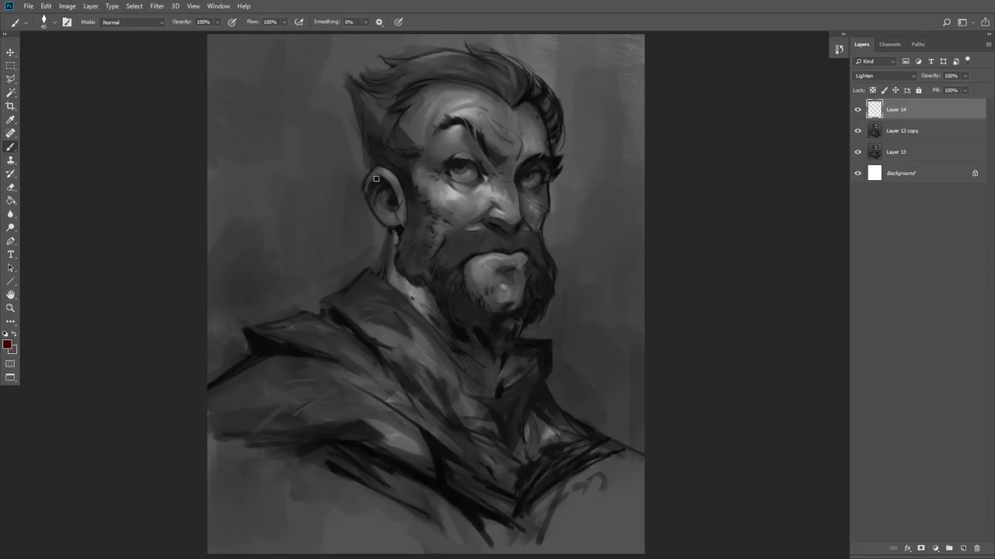
Step: Paint dark red into the shadows of the ear, hair, far side of the face and beard with an enlarged brush
key("]")
key("]")
key("]")
key("]")
key("]")
mouse_move(378, 173)
left_mouse_down()
mouse_move(383, 185)
mouse_move(400, 182)
left_mouse_up()
left_click(400, 231)
key("]")
key("]")
key("bracketright")
key("bracketright")
mouse_move(366, 78)
left_mouse_down()
mouse_move(382, 113)
mouse_move(403, 235)
mouse_move(422, 234)
mouse_move(450, 172)
mouse_move(473, 173)
mouse_move(470, 204)
mouse_move(521, 245)
mouse_move(545, 304)
mouse_move(566, 287)
left_mouse_up()
mouse_move(519, 149)
left_mouse_down()
mouse_move(538, 196)
mouse_move(524, 184)
mouse_move(553, 166)
mouse_move(513, 190)
mouse_move(470, 161)
mouse_move(468, 187)
mouse_move(536, 182)
mouse_move(422, 126)
mouse_move(377, 62)
mouse_move(423, 46)
mouse_move(495, 60)
mouse_move(563, 145)
left_mouse_up()
Step: Brush dark red over the shadows of the neck, collar and jacket, enlarging the brush to 600 for the broad clothing areas
key("bracketleft")
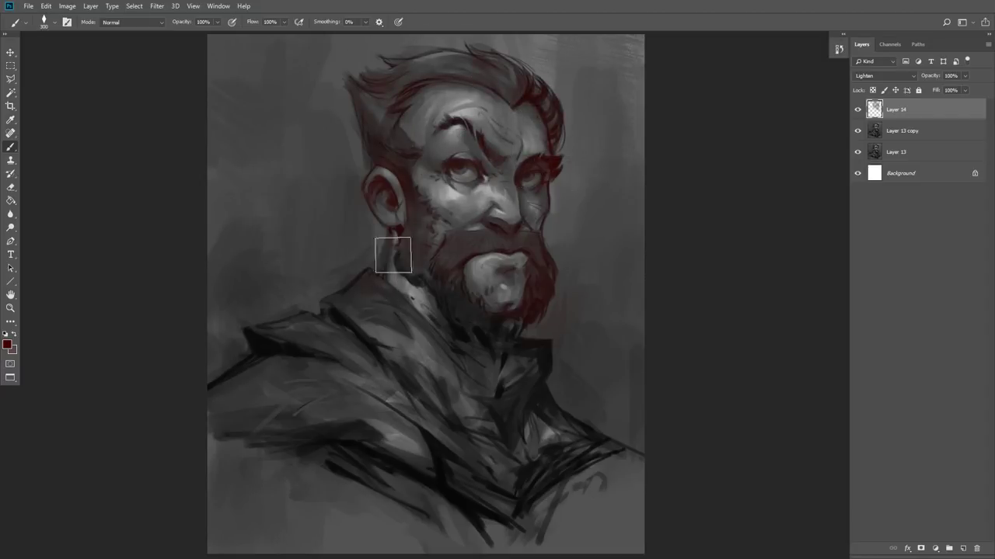
mouse_move(464, 317)
left_mouse_down()
mouse_move(544, 332)
mouse_move(426, 335)
left_mouse_up()
key("bracketright")
key("bracketright")
key("bracketright")
mouse_move(267, 332)
left_mouse_down()
mouse_move(264, 403)
mouse_move(326, 286)
mouse_move(338, 406)
mouse_move(377, 360)
mouse_move(424, 374)
mouse_move(449, 491)
mouse_move(498, 351)
mouse_move(510, 498)
mouse_move(552, 360)
mouse_move(577, 479)
left_mouse_up()
mouse_move(375, 469)
left_mouse_down()
mouse_move(346, 483)
mouse_move(280, 444)
mouse_move(311, 425)
left_mouse_up()
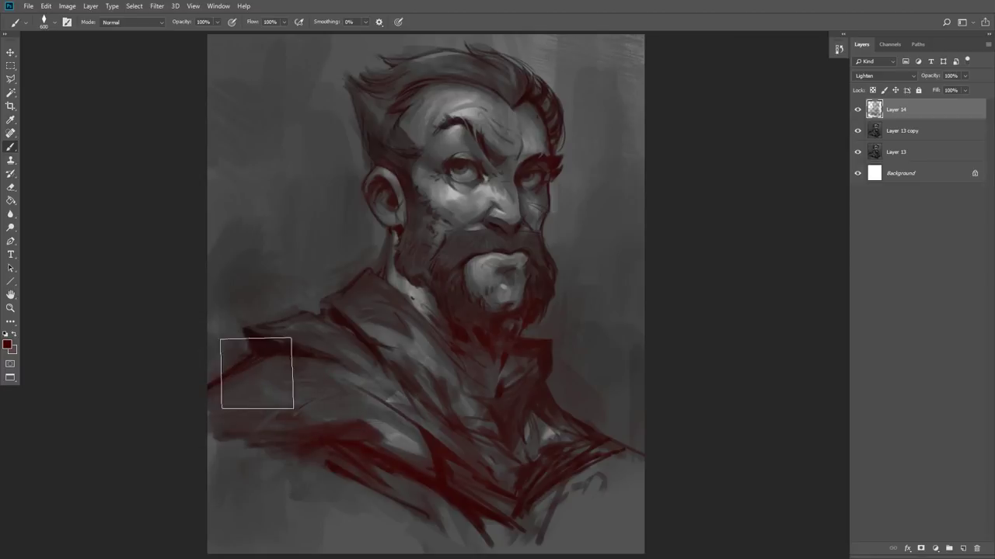
Step: Reduce the brush to about 300 and deepen the dark red around the ear, temple, brows and eyes
key("bracketleft")
key("bracketleft")
key("bracketleft")
key("bracketleft")
key("bracketleft")
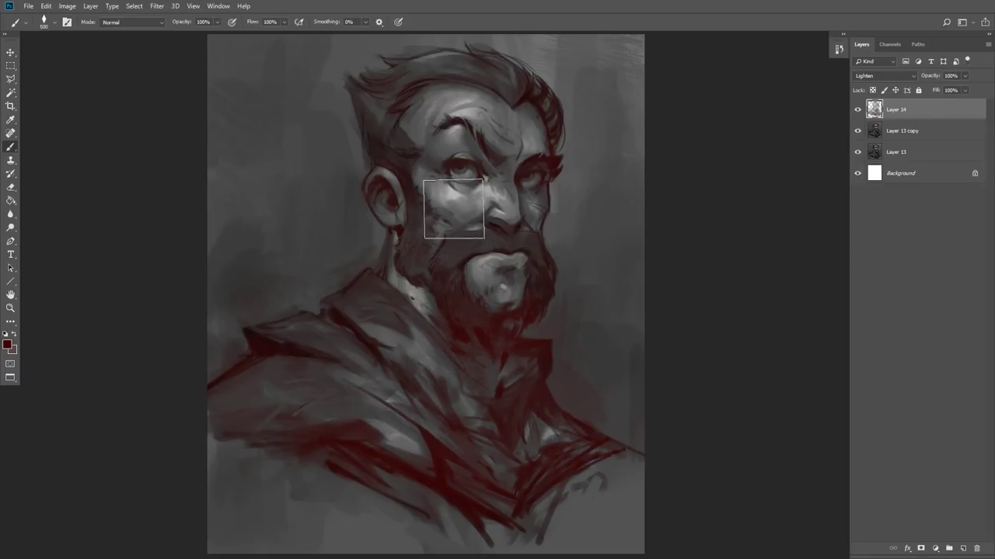
mouse_move(388, 217)
left_mouse_down()
mouse_move(377, 211)
mouse_move(392, 210)
mouse_move(397, 228)
left_mouse_up()
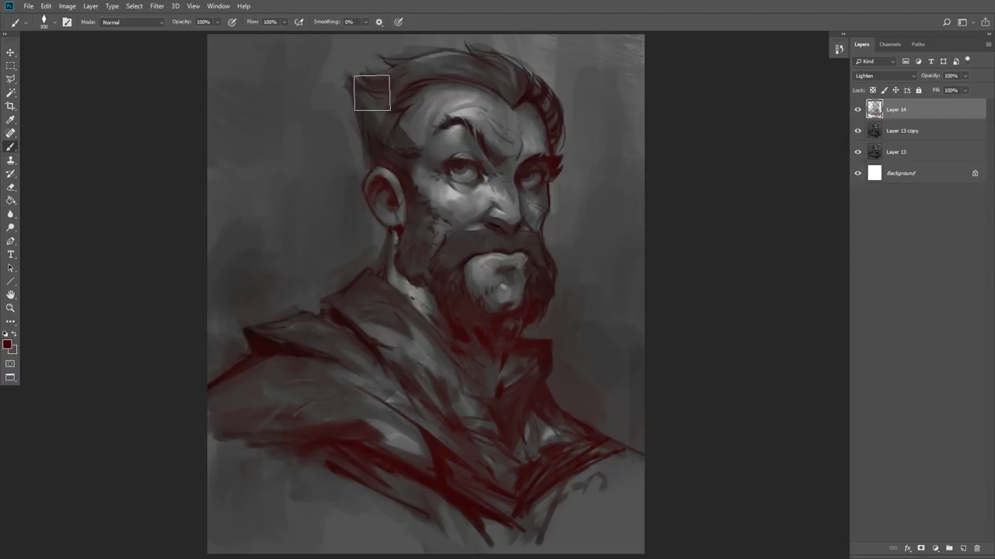
left_click_drag(384, 182, 424, 197)
mouse_move(508, 125)
left_mouse_down()
mouse_move(545, 125)
mouse_move(555, 164)
mouse_move(532, 216)
left_mouse_up()
key("bracketleft")
key("bracketleft")
Step: Set the foreground colour to a brighter dark red, #6a0202, and reduce the brush size to 100
left_click(7, 344)
left_click_drag(631, 259, 635, 252)
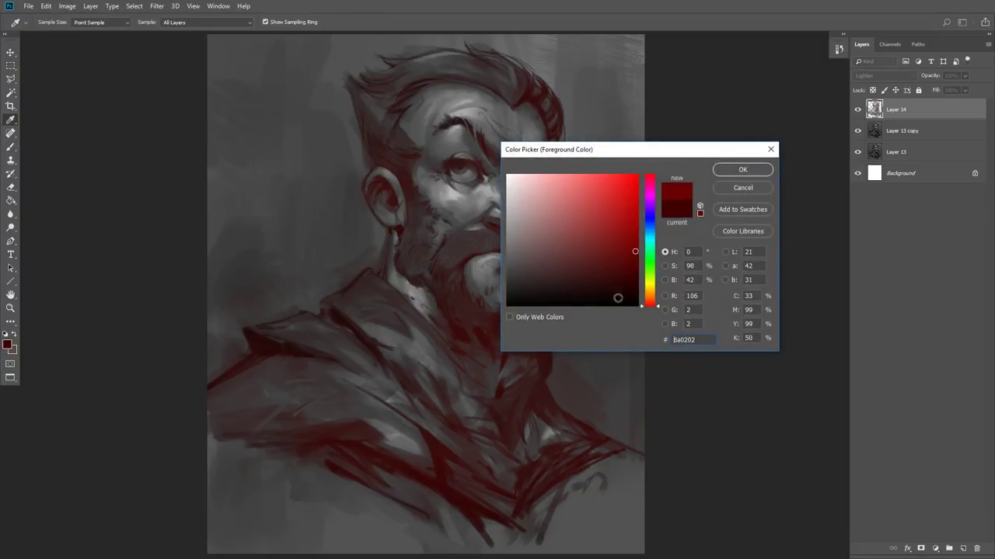
left_click(743, 171)
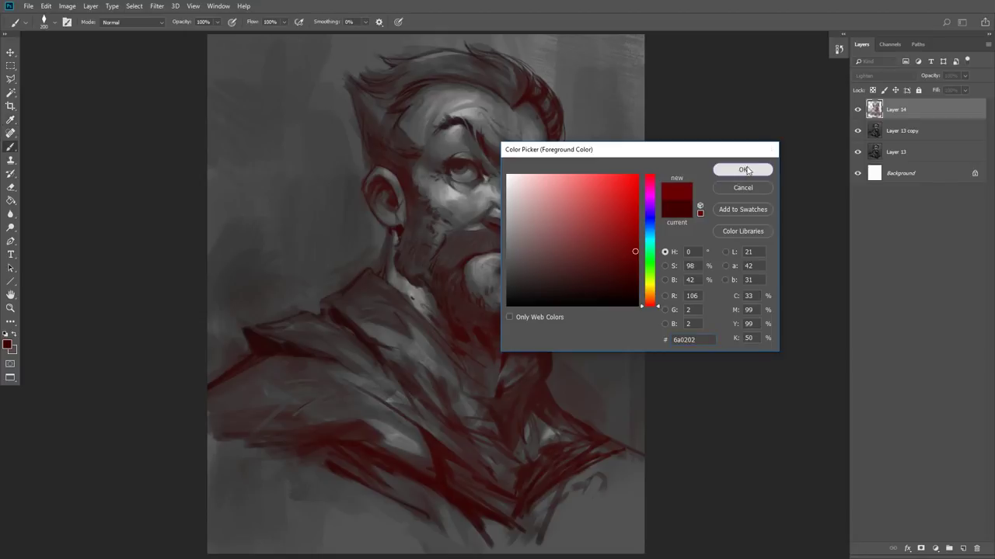
key("bracketleft")
key("bracketleft")
key("bracketleft")
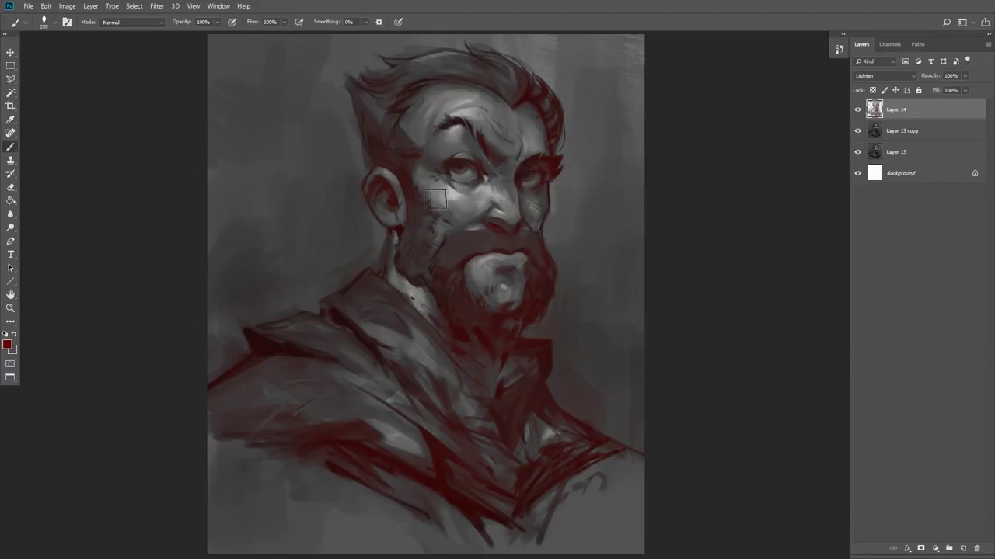
Step: Paint the brighter red into the shadows of the ear, nose, eyes, cheek, beard and neck, and compare with the red layer hidden
mouse_move(396, 200)
left_mouse_down()
mouse_move(378, 215)
mouse_move(369, 190)
mouse_move(396, 223)
left_mouse_up()
left_click_drag(492, 217, 501, 230)
mouse_move(528, 189)
left_mouse_down()
mouse_move(472, 165)
mouse_move(480, 178)
mouse_move(487, 168)
mouse_move(439, 152)
left_mouse_up()
key("bracketleft")
key("bracketleft")
key("bracketright")
key("bracketright")
key("bracketright")
key("bracketright")
mouse_move(435, 306)
left_mouse_down()
mouse_move(467, 348)
mouse_move(500, 300)
left_mouse_up()
mouse_move(424, 199)
left_mouse_down()
mouse_move(440, 223)
mouse_move(422, 227)
left_mouse_up()
left_click(857, 110)
left_click(858, 110)
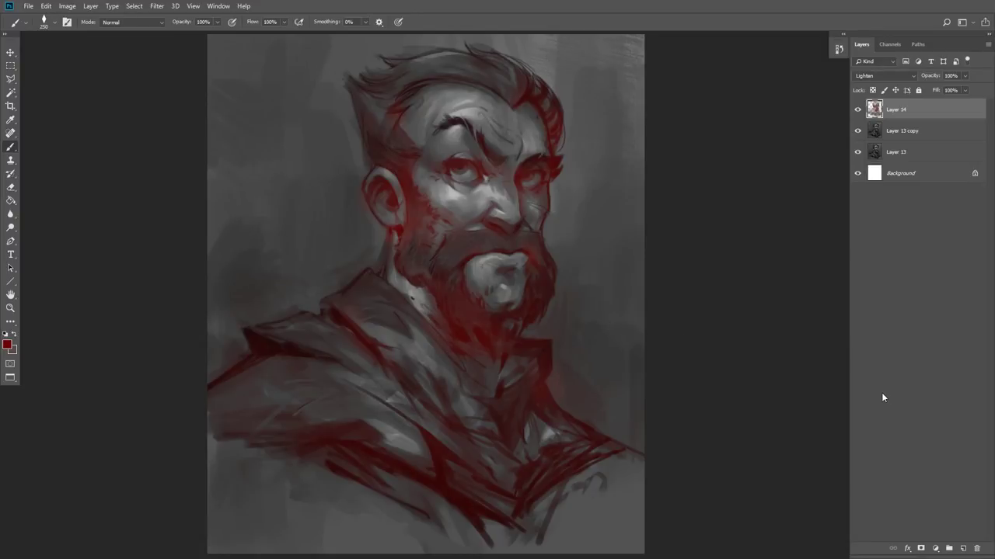
Step: Add another new layer above the red layer and set its blend mode to Overlay
left_click(963, 548)
left_click(881, 73)
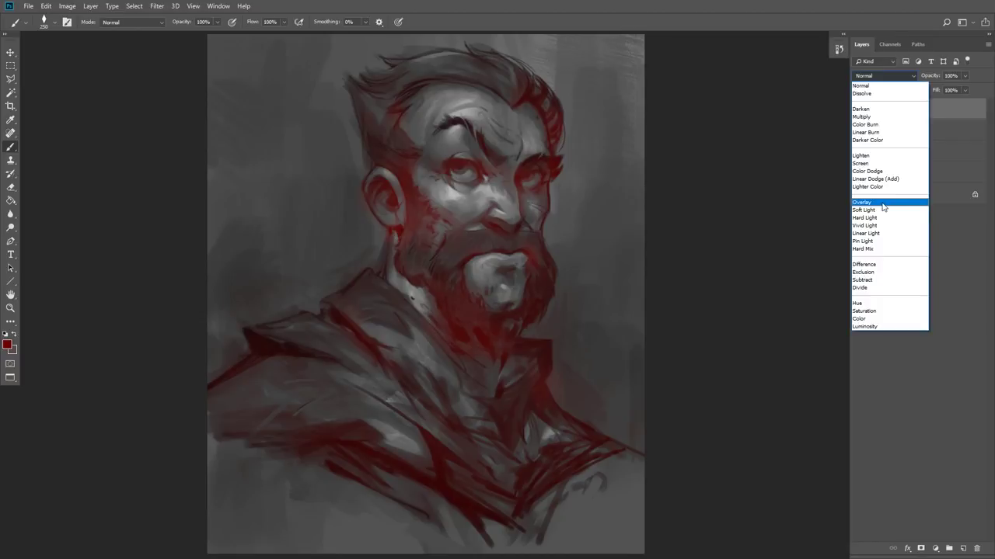
left_click(882, 203)
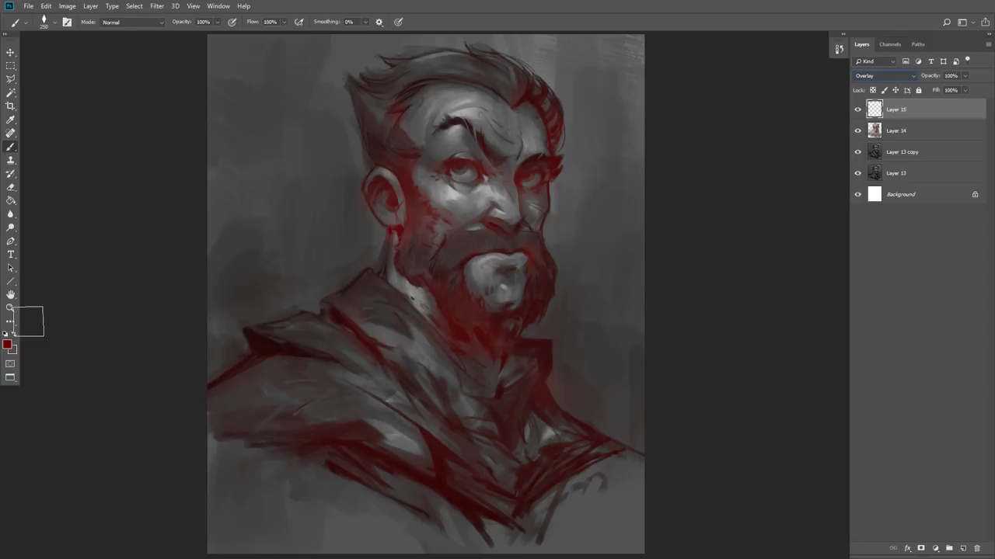
Step: Set the brush's foreground colour to a muted blue-grey, #5a6479
left_click(8, 346)
left_click(653, 225)
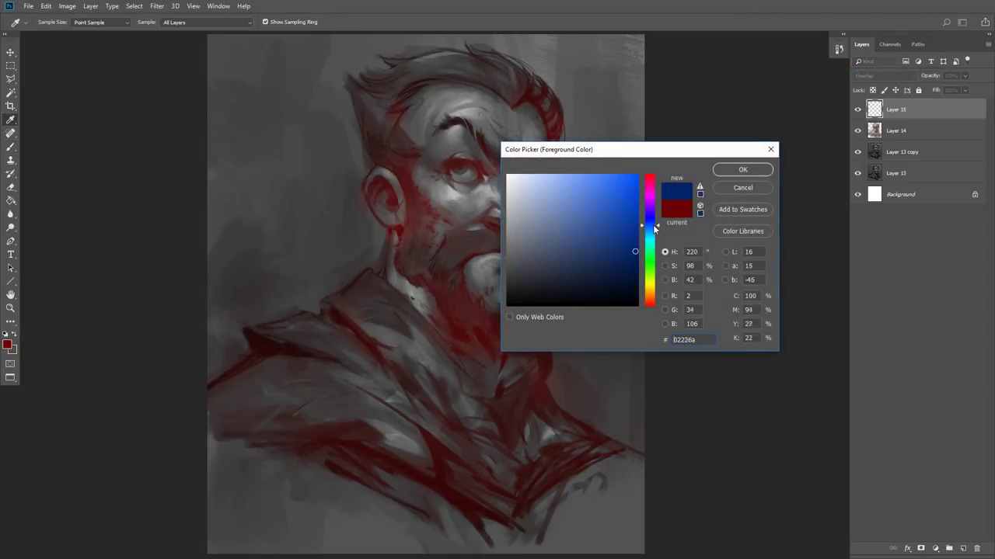
left_click_drag(579, 244, 534, 245)
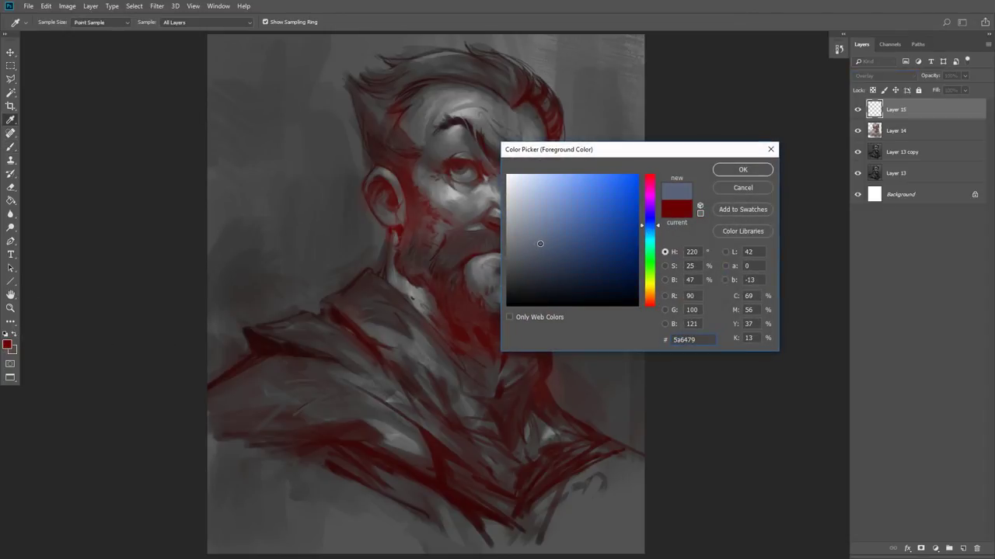
left_click(742, 170)
key("b")
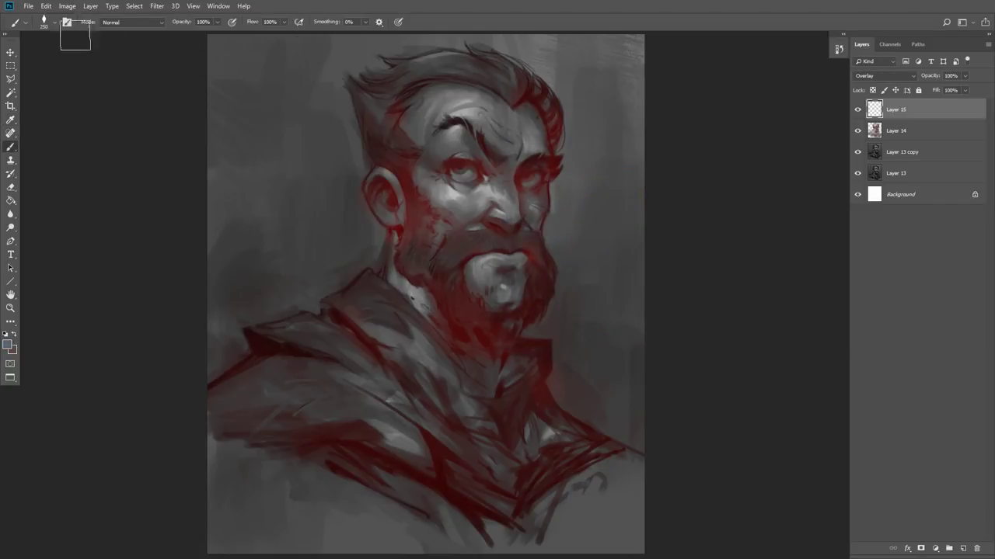
Step: Switch to a speckled texture brush and tint the upper background behind the back of the head blue-grey
left_click(45, 22)
left_click_drag(443, 172, 459, 383)
left_click(318, 357)
left_click(721, 265)
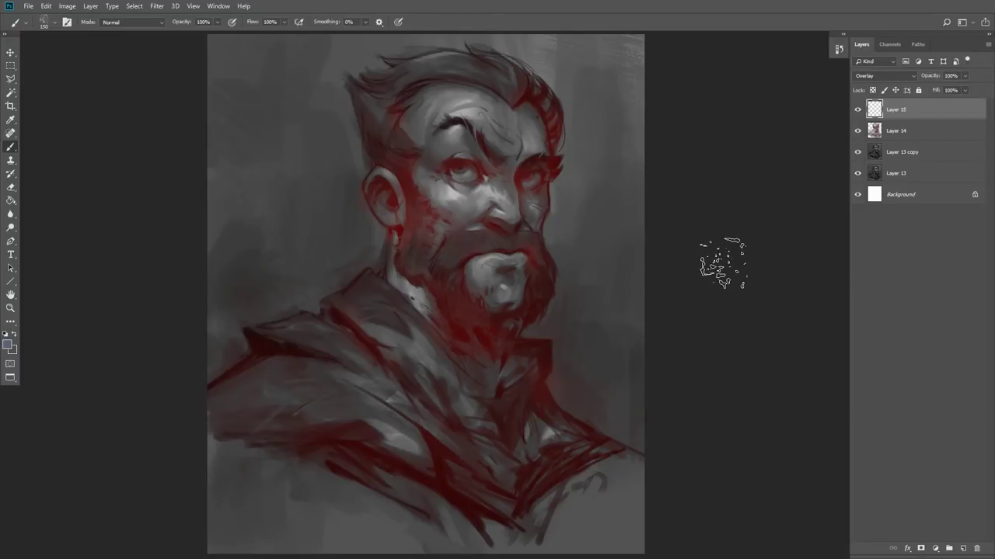
mouse_move(223, 129)
left_mouse_down()
mouse_move(207, 94)
mouse_move(246, 222)
mouse_move(238, 71)
mouse_move(221, 91)
mouse_move(282, 150)
mouse_move(322, 139)
mouse_move(355, 159)
mouse_move(362, 235)
mouse_move(282, 209)
left_mouse_up()
key("bracketright")
key("bracketright")
key("bracketright")
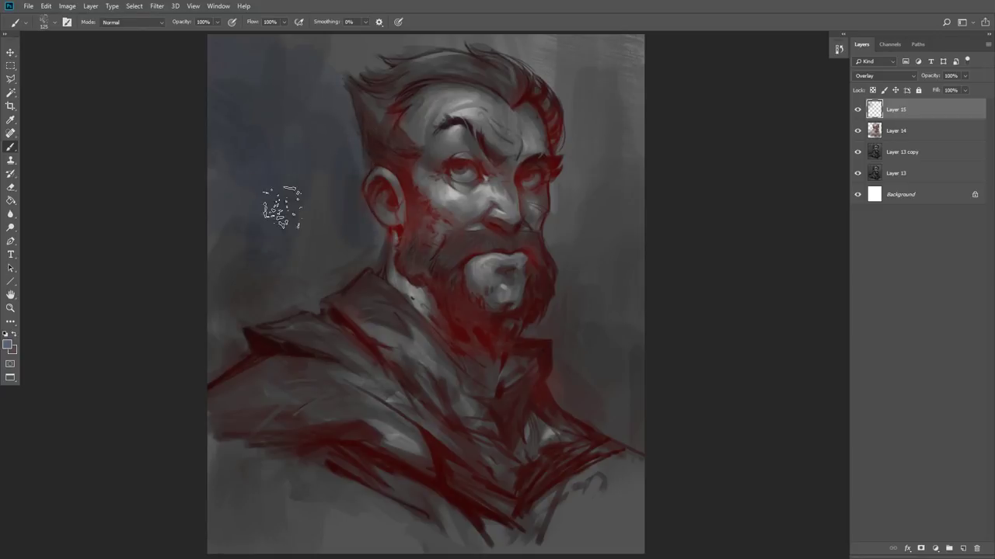
key("bracketright")
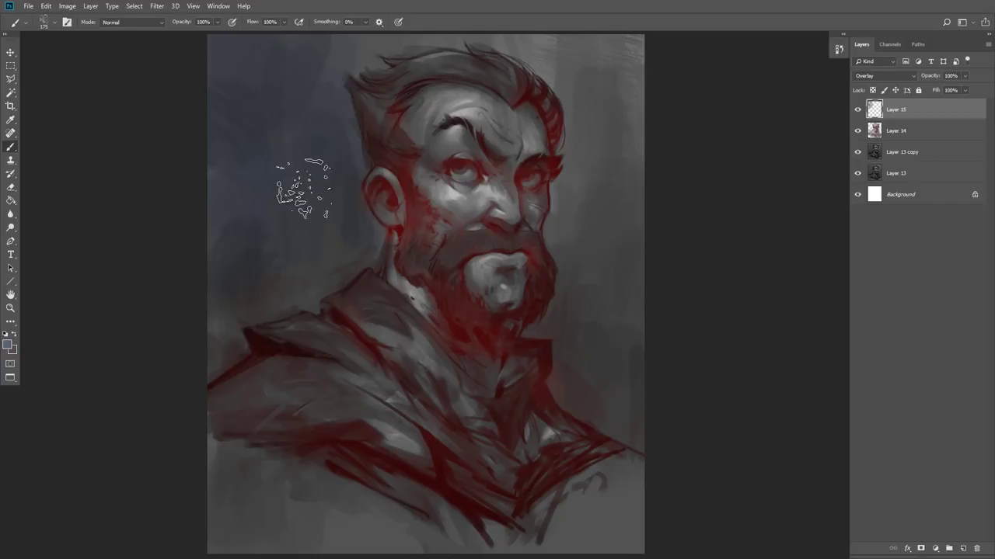
Step: Extend the blue-grey tint around the ear and over the remaining background and jacket, varying the brush size up to 200
key("bracketleft")
key("bracketleft")
key("bracketleft")
key("bracketleft")
key("bracketleft")
key("bracketleft")
key("bracketleft")
key("bracketleft")
key("bracketleft")
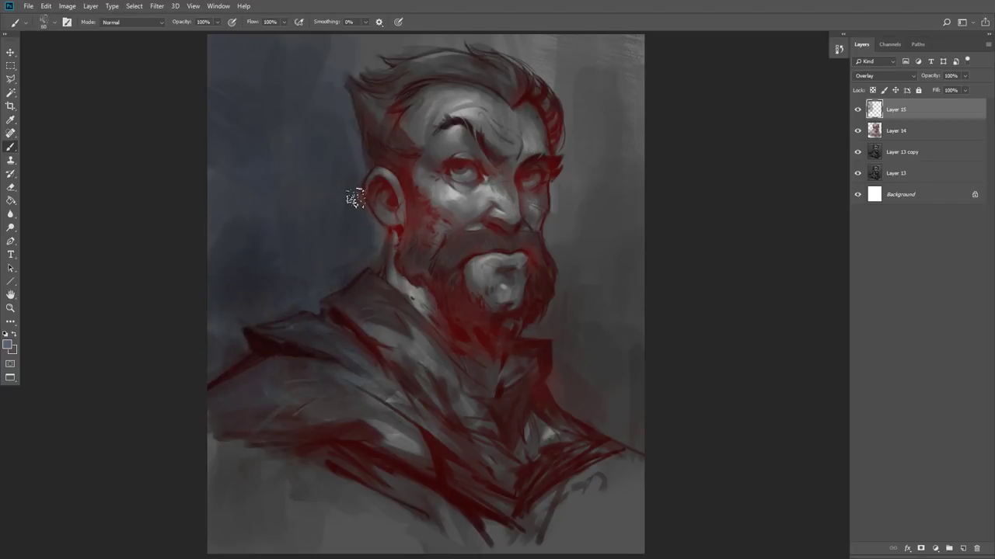
key("bracketright")
key("bracketright")
key("bracketright")
key("bracketright")
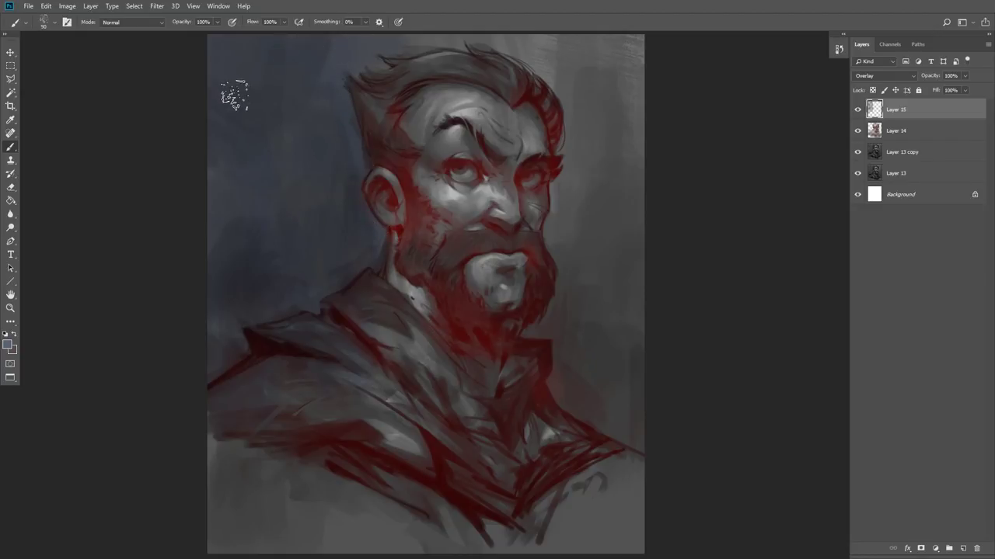
key("bracketright")
key("bracketright")
key("bracketright")
key("bracketright")
key("bracketright")
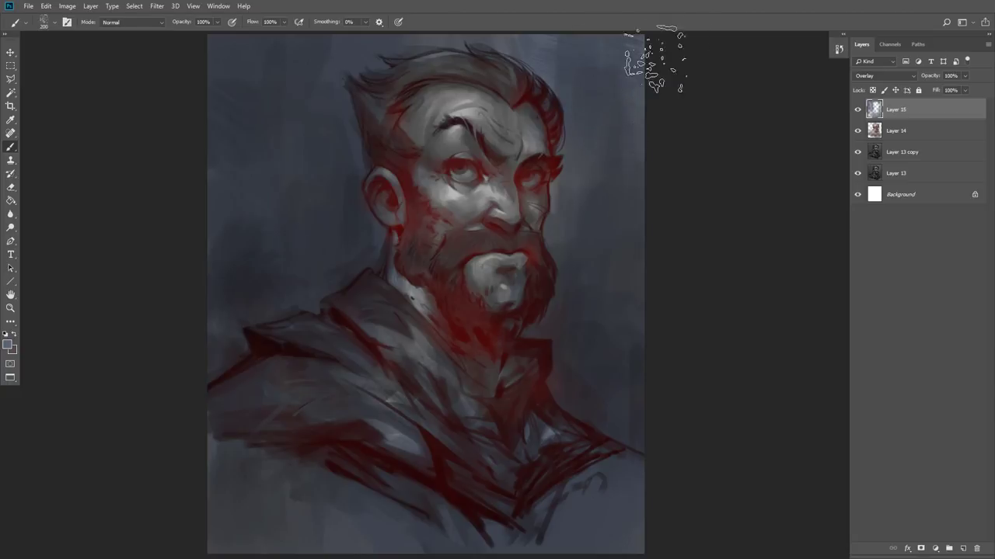
Step: Set the brush's foreground colour to a desaturated yellowish beige, #968f78
left_click(9, 345)
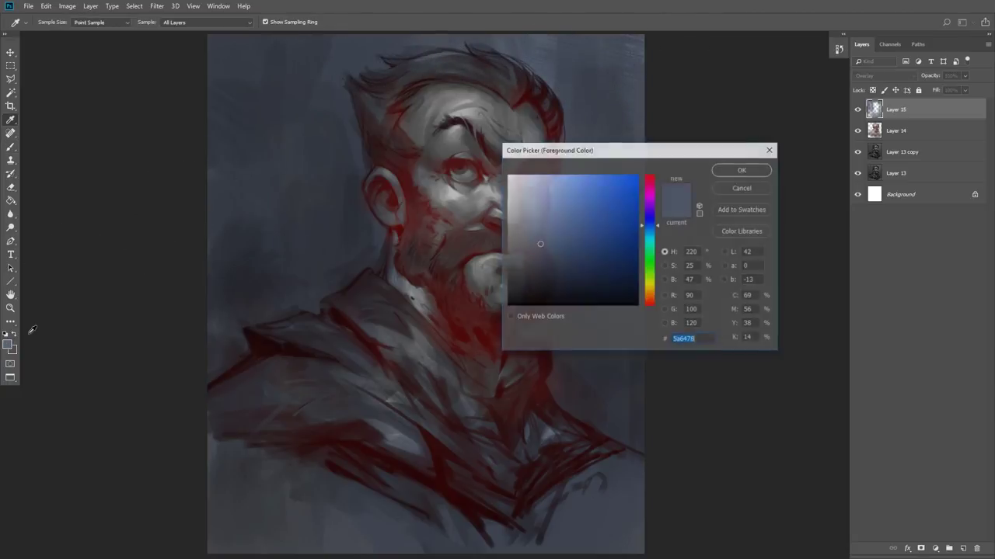
left_click(657, 285)
left_click(533, 231)
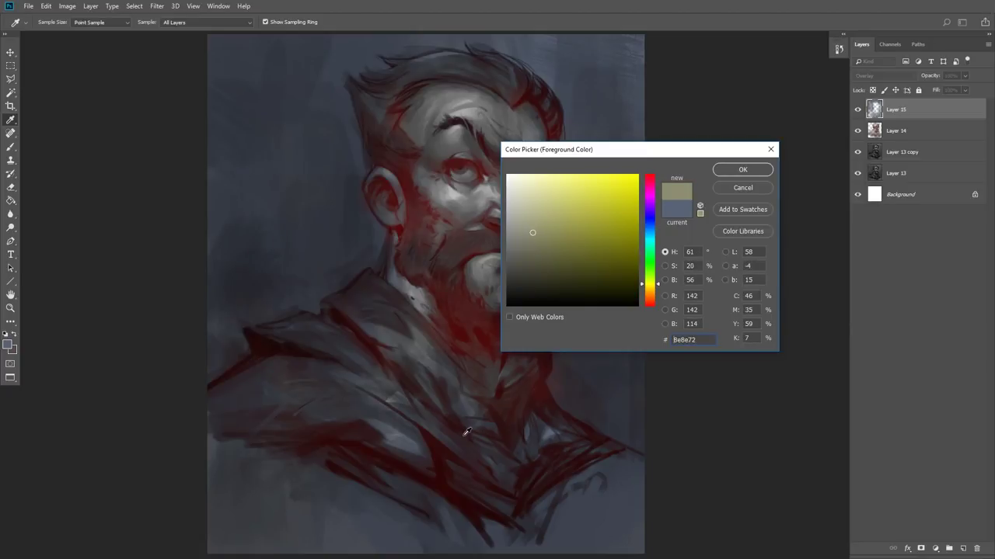
left_click(649, 289)
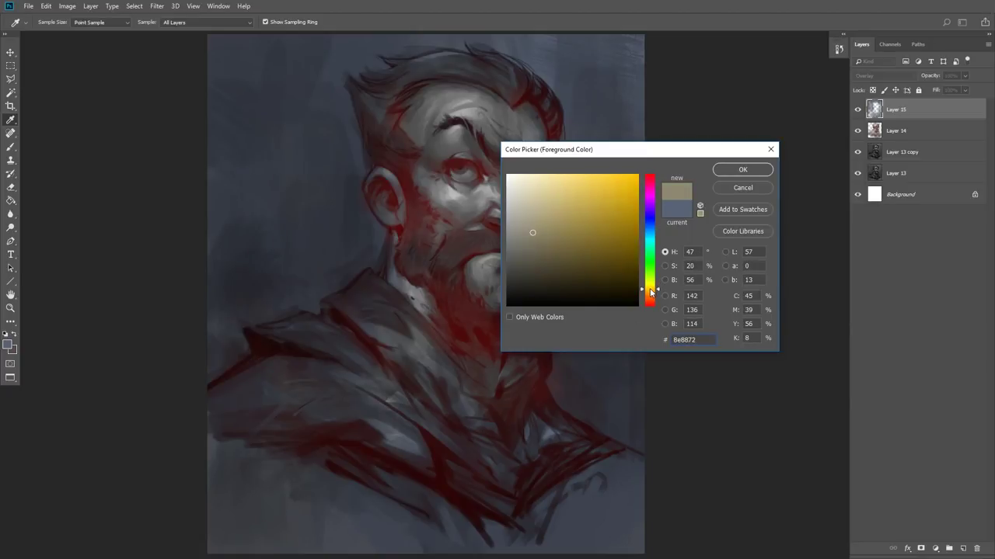
left_click_drag(532, 232, 532, 230)
left_click(743, 169)
key("b")
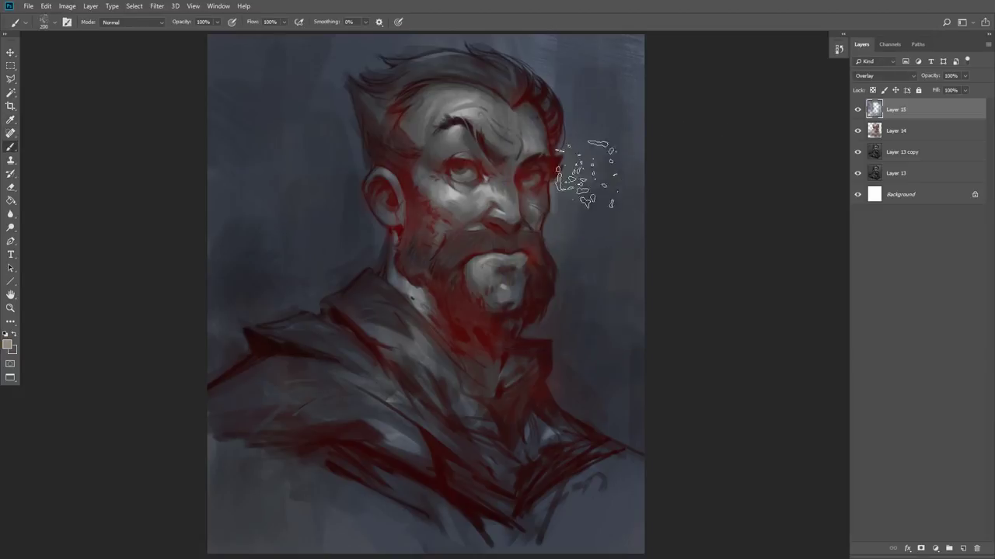
Step: Paint beige over the lit skin of the forehead, face, ear and chin, reducing the brush for the smaller areas
mouse_move(435, 171)
left_mouse_down()
mouse_move(423, 99)
mouse_move(453, 99)
mouse_move(458, 122)
mouse_move(476, 113)
mouse_move(507, 124)
mouse_move(519, 143)
mouse_move(532, 124)
mouse_move(478, 159)
mouse_move(435, 145)
mouse_move(434, 163)
mouse_move(464, 216)
mouse_move(478, 222)
mouse_move(503, 178)
mouse_move(517, 187)
mouse_move(528, 225)
mouse_move(539, 205)
mouse_move(507, 159)
mouse_move(521, 149)
mouse_move(516, 165)
mouse_move(484, 132)
mouse_move(420, 121)
left_mouse_up()
left_click_drag(553, 153, 555, 144)
key("[")
key("[")
mouse_move(371, 187)
left_mouse_down()
mouse_move(383, 175)
mouse_move(379, 183)
left_mouse_up()
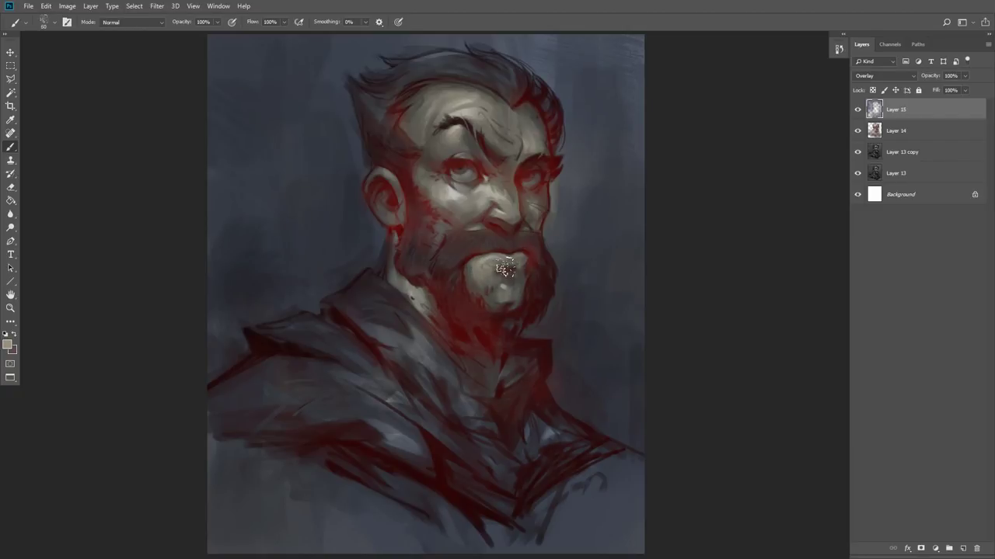
Step: Set the foreground colour to a warmer, slightly lighter and more saturated skin tone with a hue of 25°
left_click(8, 344)
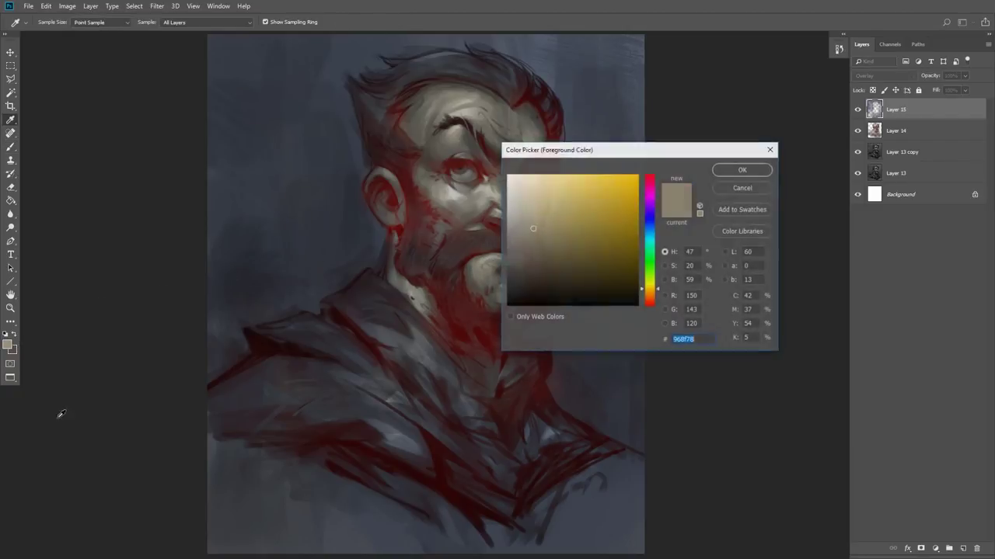
left_click_drag(649, 302, 652, 298)
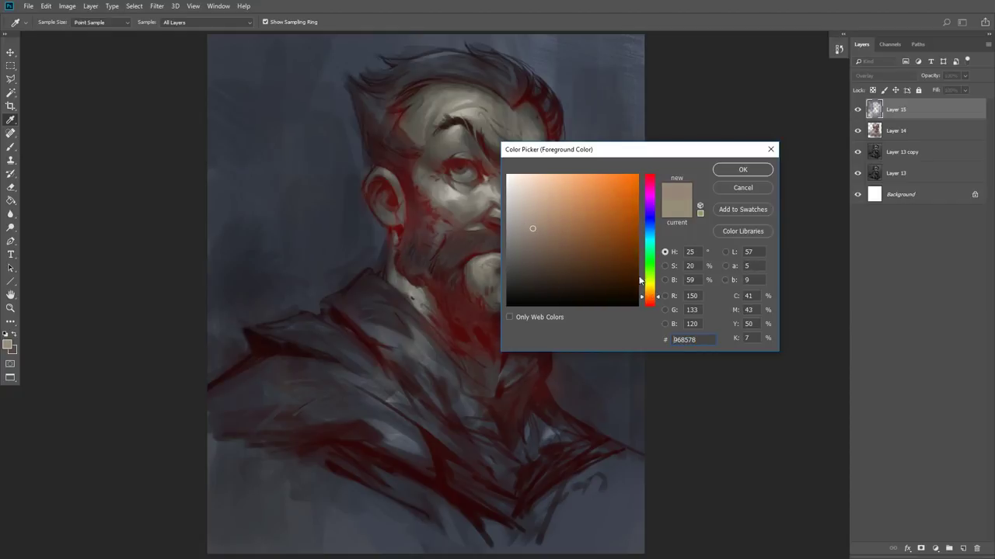
left_click(547, 216)
left_click(742, 169)
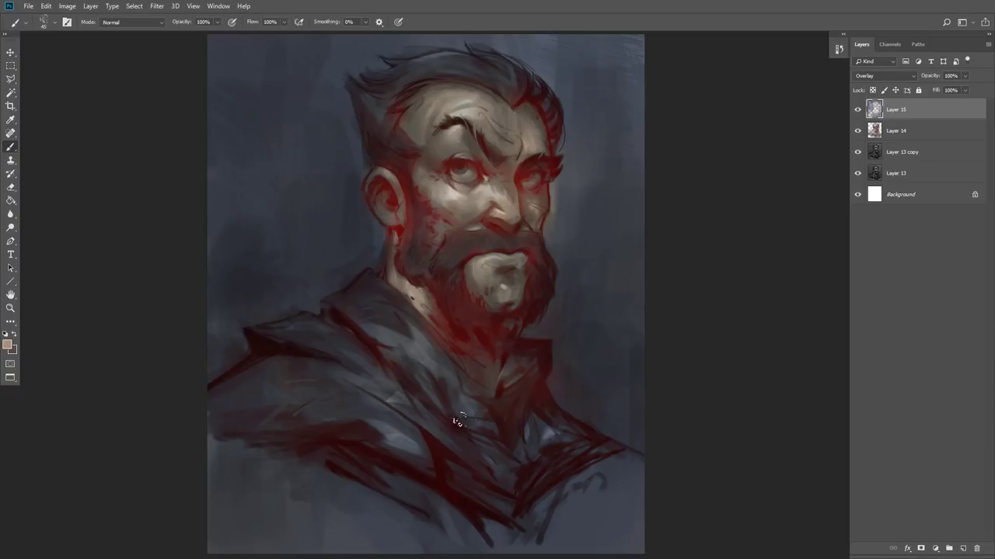
Step: Set the foreground colour to a muted red, #854545
left_click(8, 347)
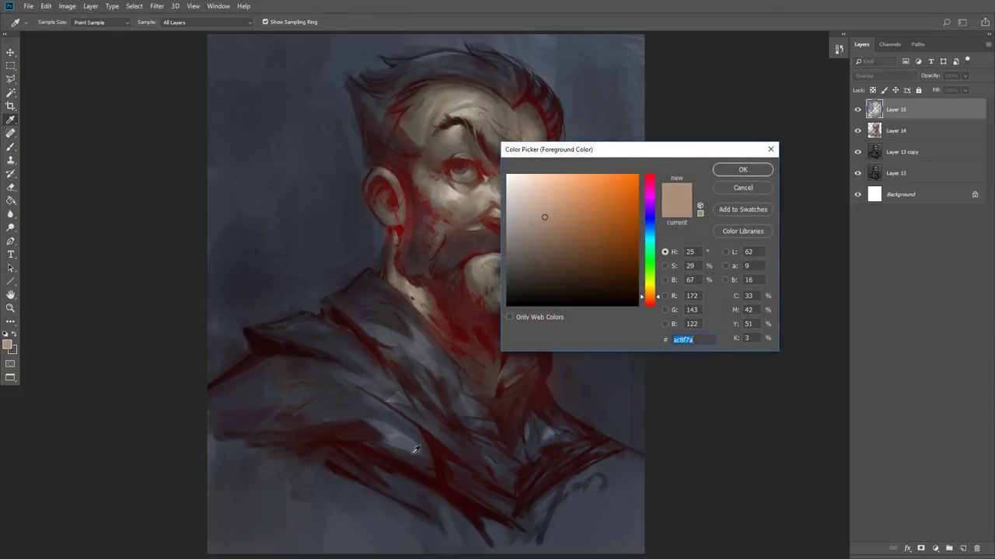
left_click_drag(661, 299, 651, 313)
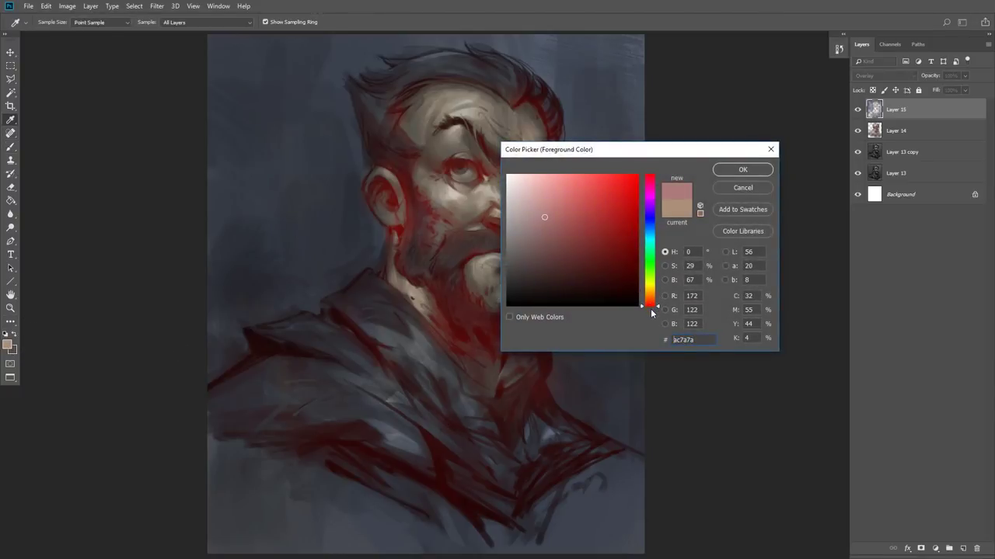
left_click_drag(560, 237, 568, 242)
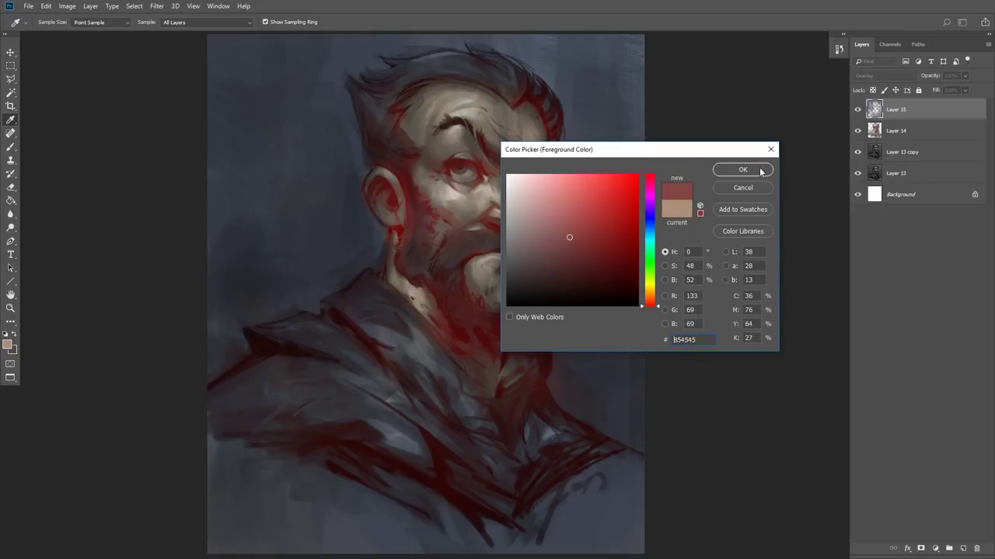
left_click(743, 170)
Step: Paint the muted red over the jacket's collar, shoulder and folds, adjusting the brush size between 50 and 70
key("b")
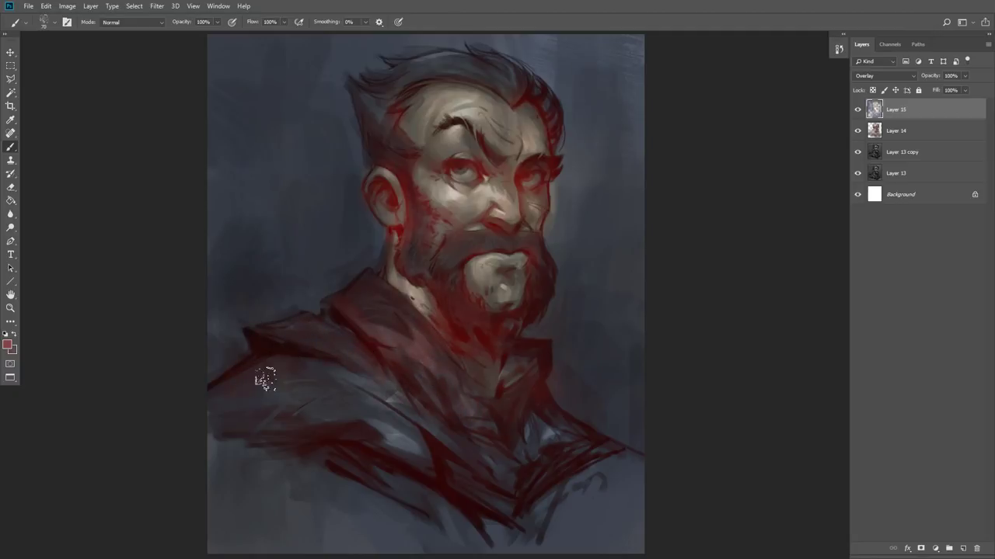
left_click_drag(304, 424, 442, 455)
key("[")
mouse_move(333, 375)
left_mouse_down()
mouse_move(446, 444)
mouse_move(462, 427)
mouse_move(533, 428)
mouse_move(568, 450)
mouse_move(551, 460)
left_mouse_up()
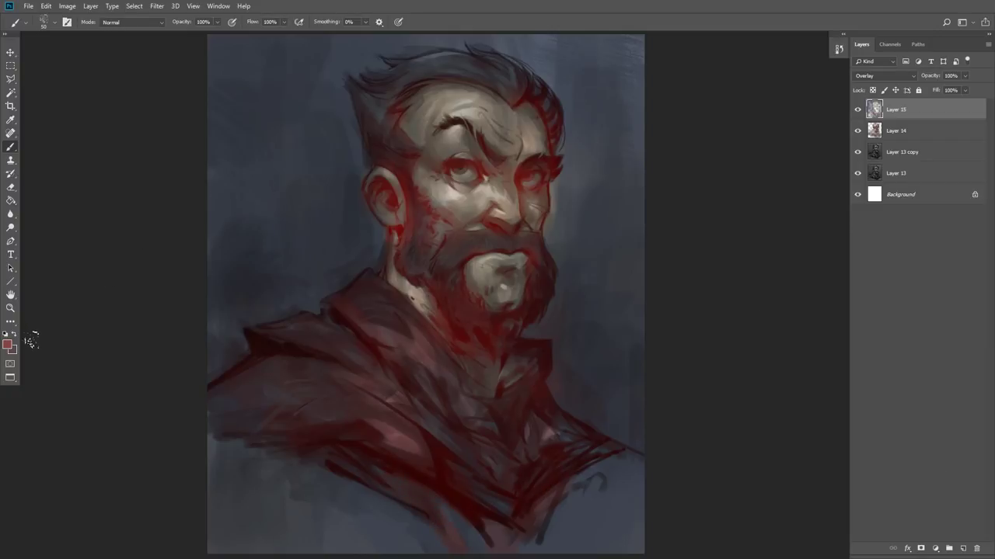
Step: Set the foreground colour to a pale blue-grey, #9498a8
left_click(5, 346)
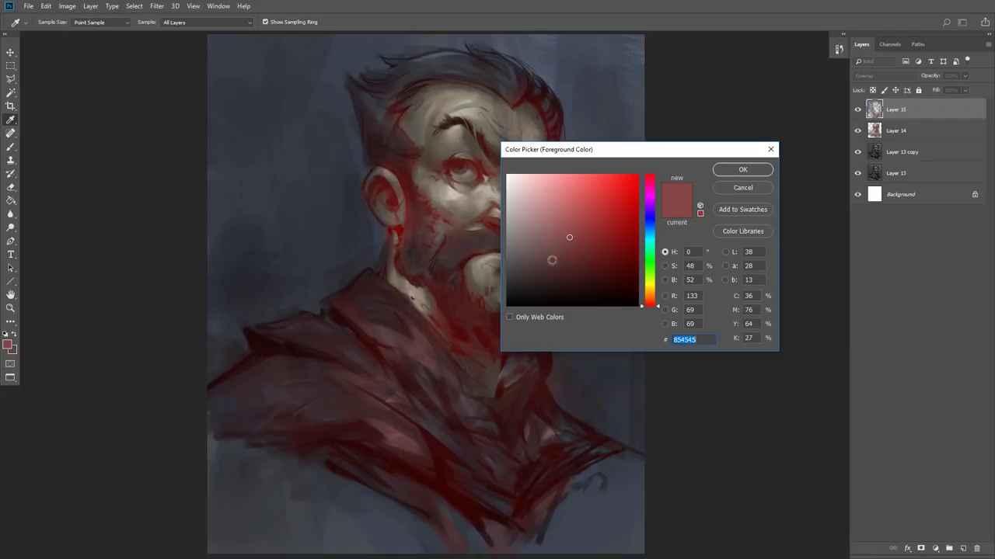
left_click(650, 223)
left_click(522, 219)
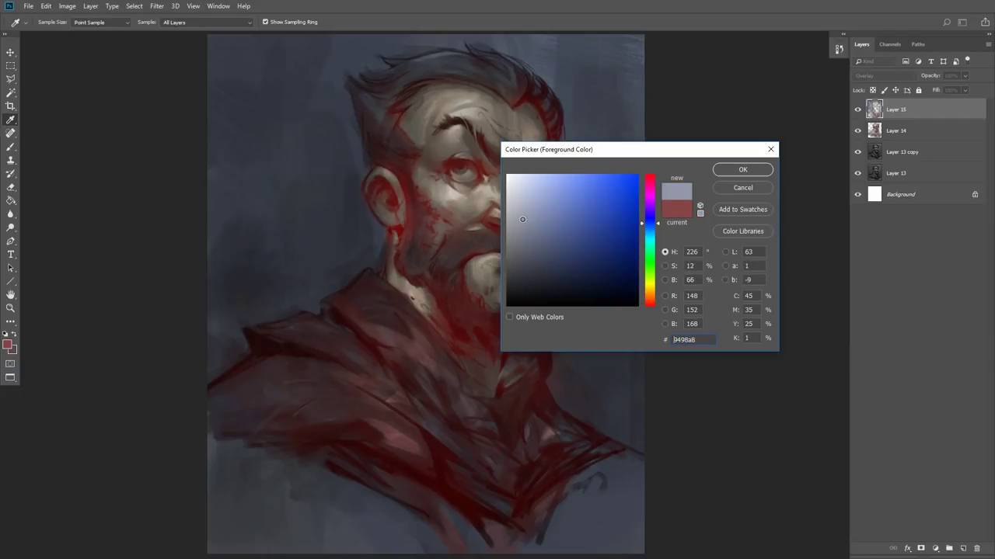
left_click(752, 174)
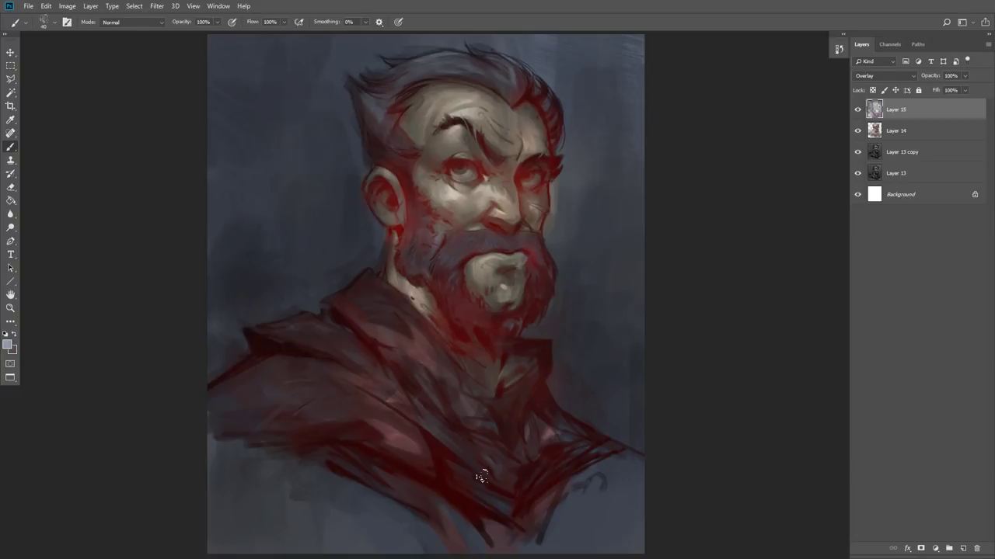
Step: Paint pale blue-grey over the lit folds of the jacket's collar, shoulder and chest, varying the brush size from 40 to 60
mouse_move(381, 342)
left_mouse_down()
mouse_move(439, 380)
mouse_move(464, 432)
left_mouse_up()
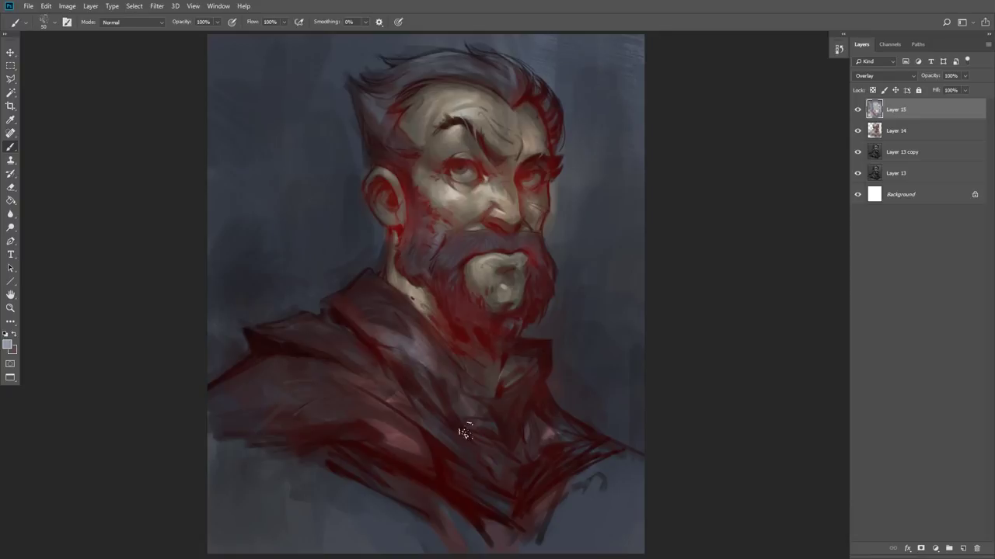
left_click_drag(364, 329, 419, 388)
key("]")
left_click_drag(403, 330, 470, 458)
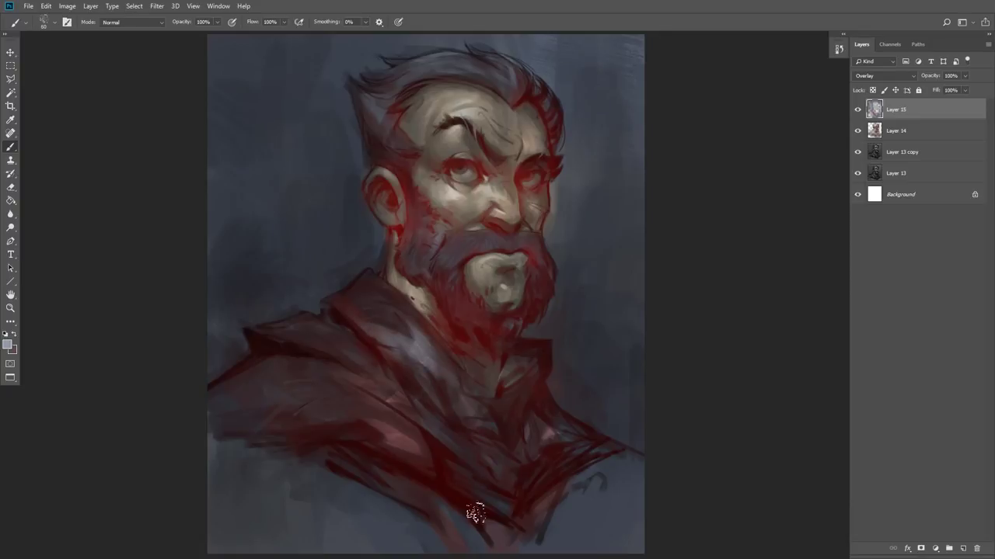
left_click_drag(326, 381, 394, 409)
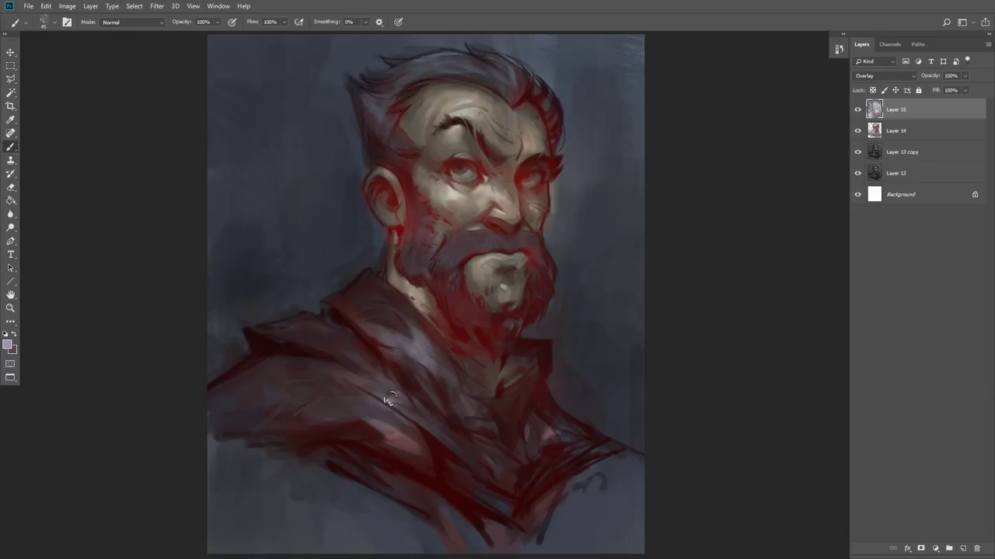
left_click_drag(526, 450, 551, 435)
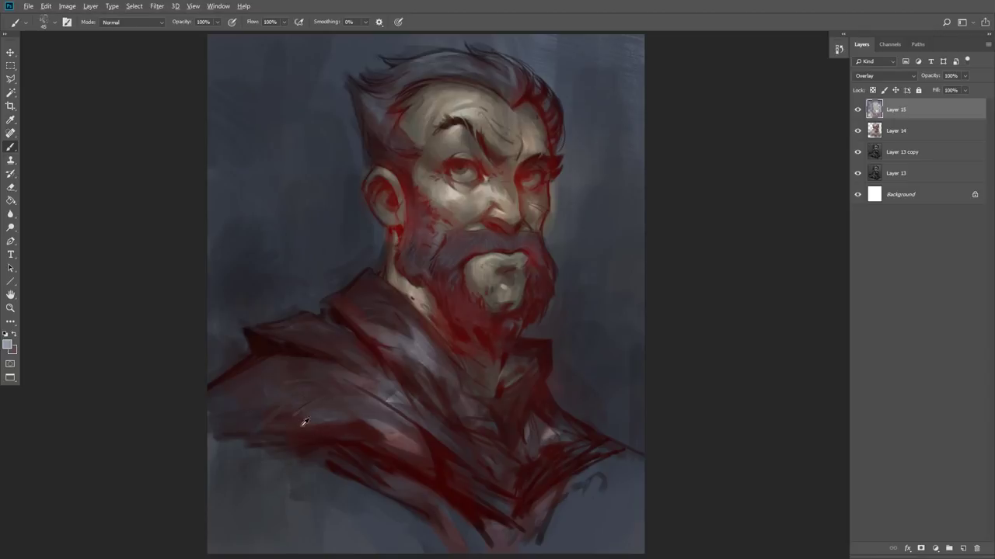
Step: Flip the canvas horizontally and add a new layer on top with its blend mode set to Overlay
key("ctrl+shift+h")
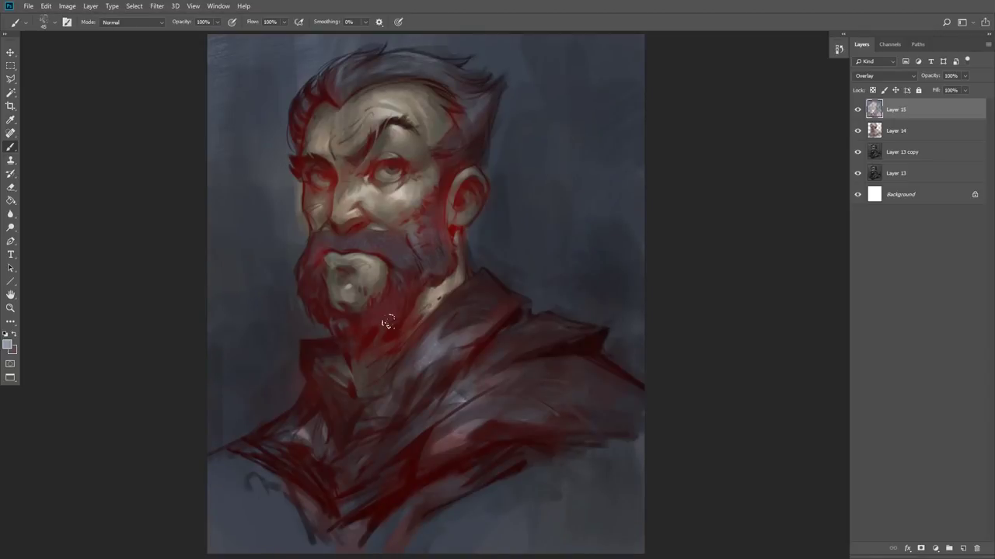
left_click_drag(323, 240, 334, 263)
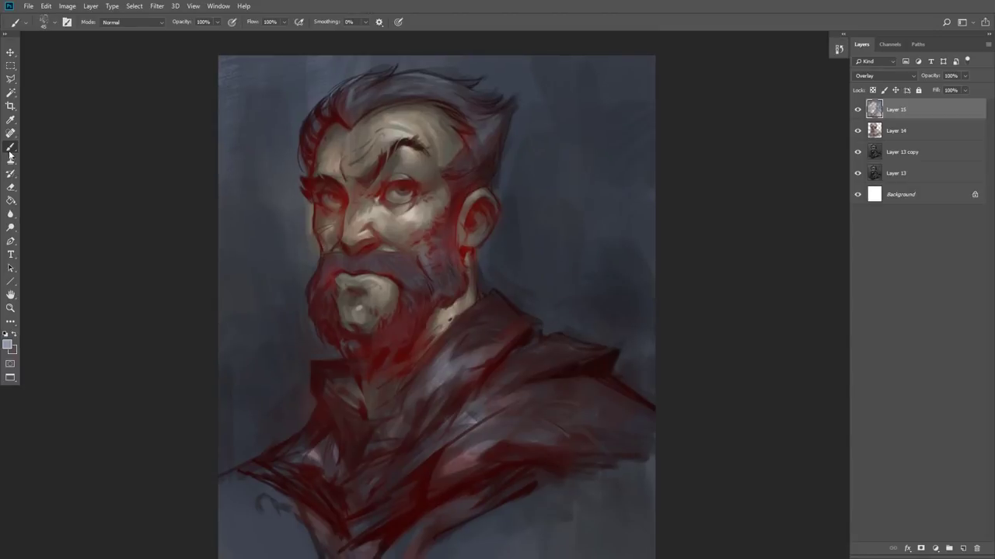
left_click(963, 548)
left_click(868, 75)
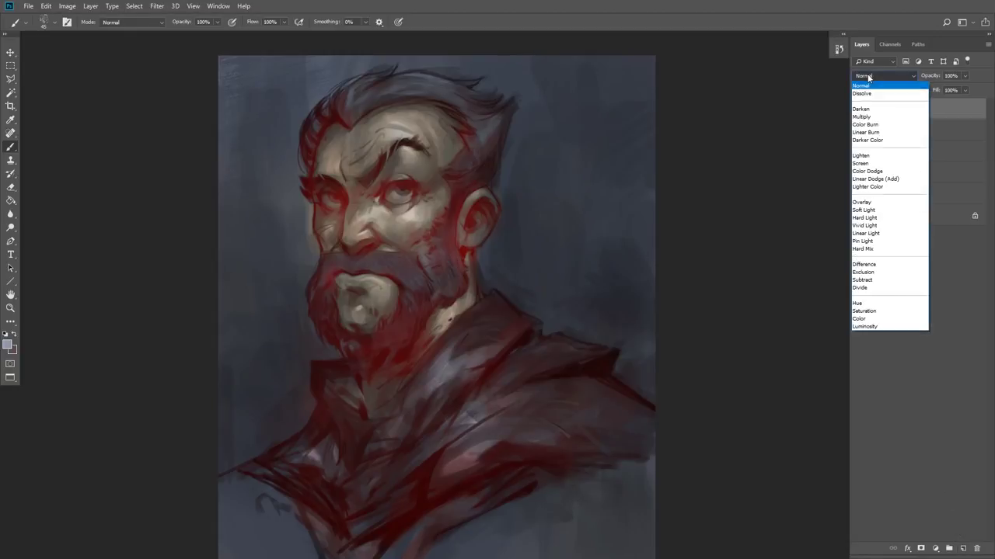
left_click(878, 203)
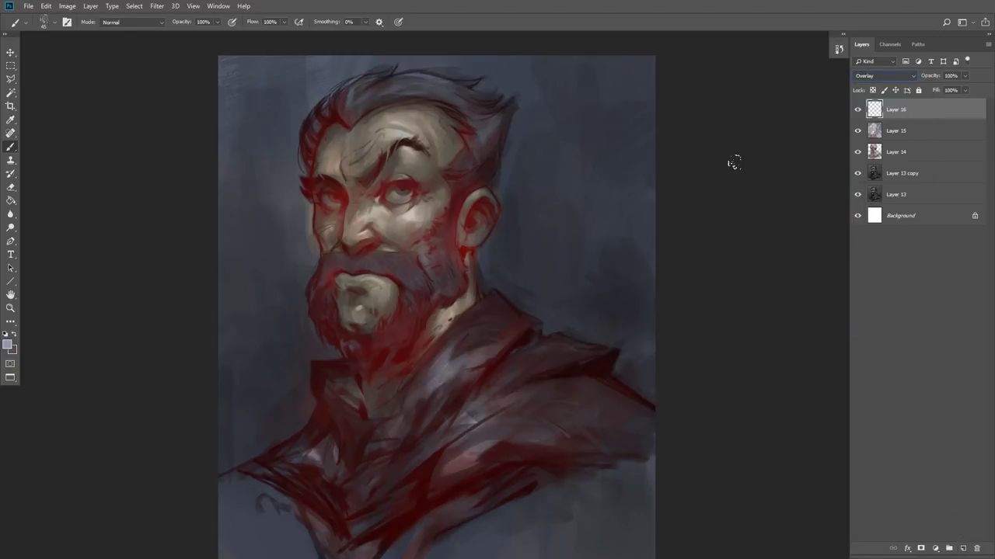
Step: Set the foreground colour to a medium blue, #517797, with a hue of 208°
left_click(8, 346)
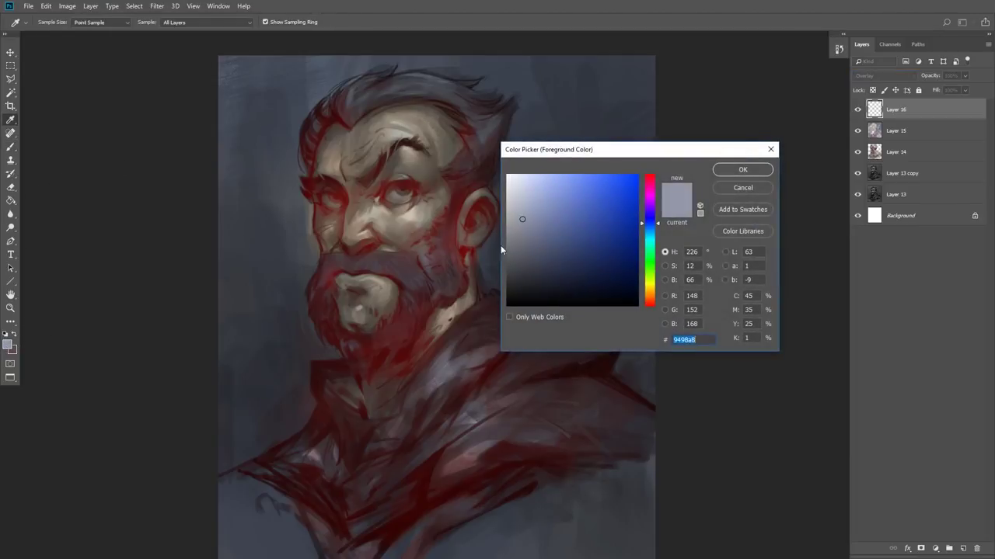
left_click(650, 235)
left_click_drag(551, 227, 540, 233)
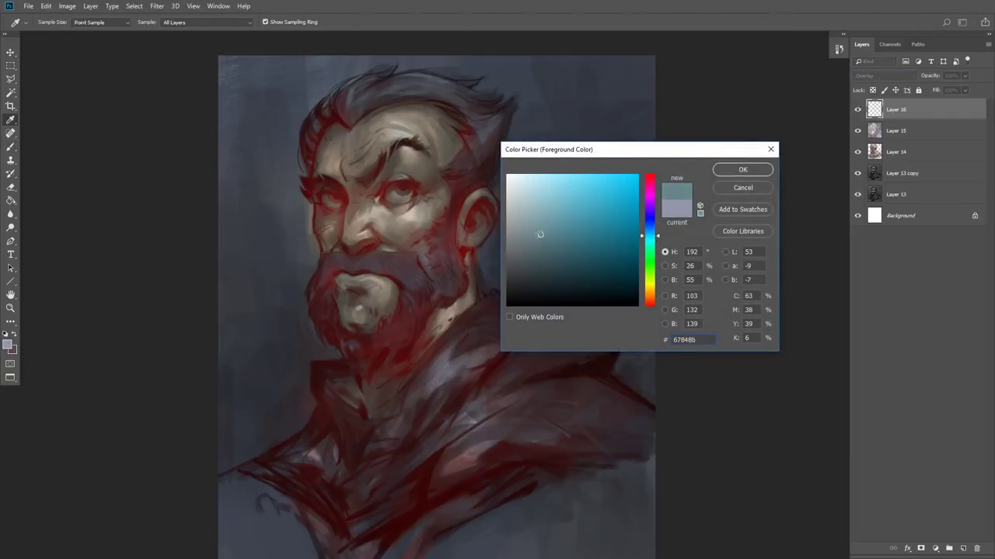
left_click(291, 285)
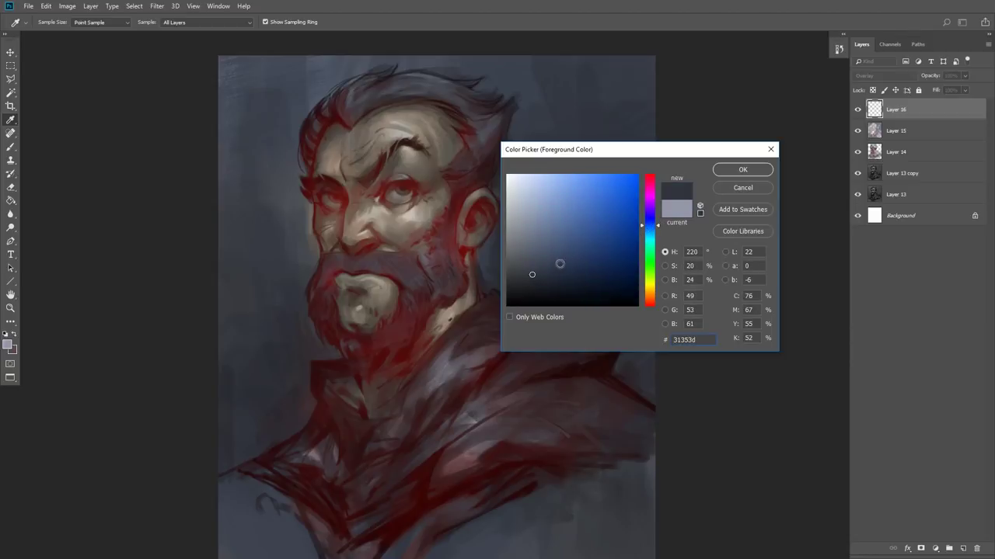
left_click(649, 230)
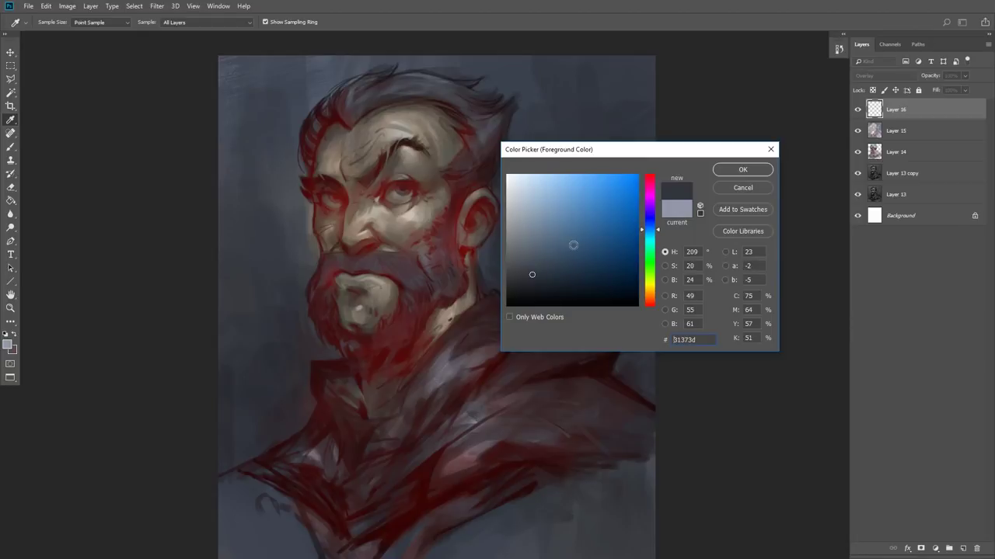
mouse_move(547, 250)
left_mouse_down()
mouse_move(566, 244)
mouse_move(557, 240)
mouse_move(567, 228)
left_mouse_up()
left_click(743, 171)
Step: Paint blue over the background beside the face with an enlarged brush, and reduce the brush size to 50
key("b")
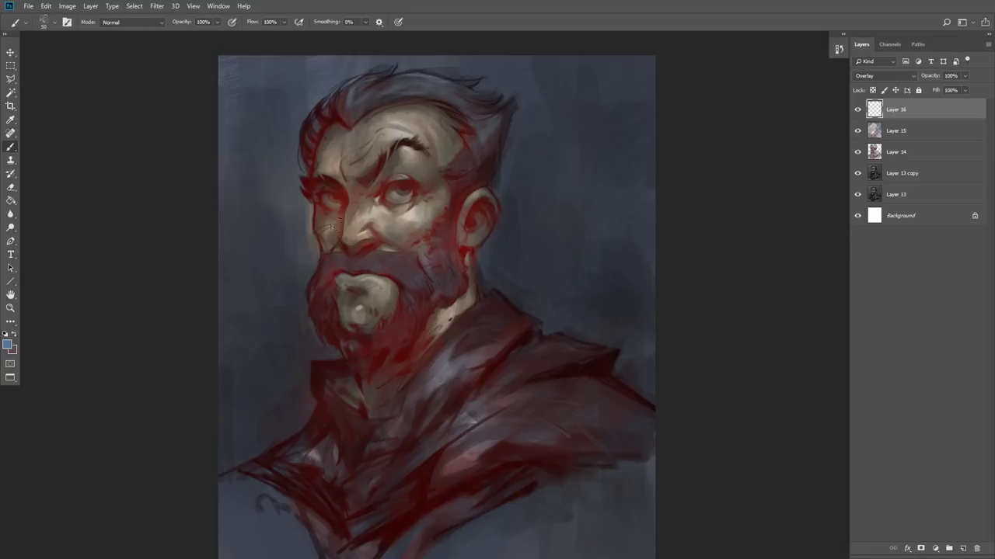
key("]")
key("]")
key("]")
key("]")
key("]")
key("]")
mouse_move(288, 257)
left_mouse_down()
mouse_move(296, 294)
mouse_move(305, 272)
mouse_move(299, 256)
mouse_move(283, 319)
mouse_move(247, 269)
mouse_move(266, 314)
mouse_move(291, 332)
left_mouse_up()
key("bracketleft")
key("bracketleft")
key("bracketleft")
key("bracketleft")
key("bracketleft")
Step: Flip the canvas horizontally back to its original orientation and add a new Normal layer on top
key("ctrl+shift+h")
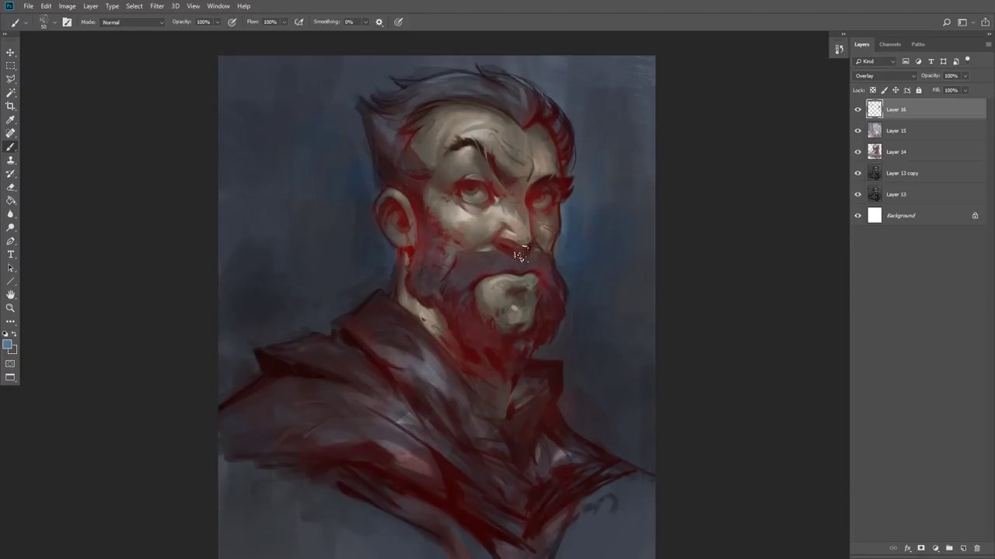
left_click_drag(443, 231, 398, 208)
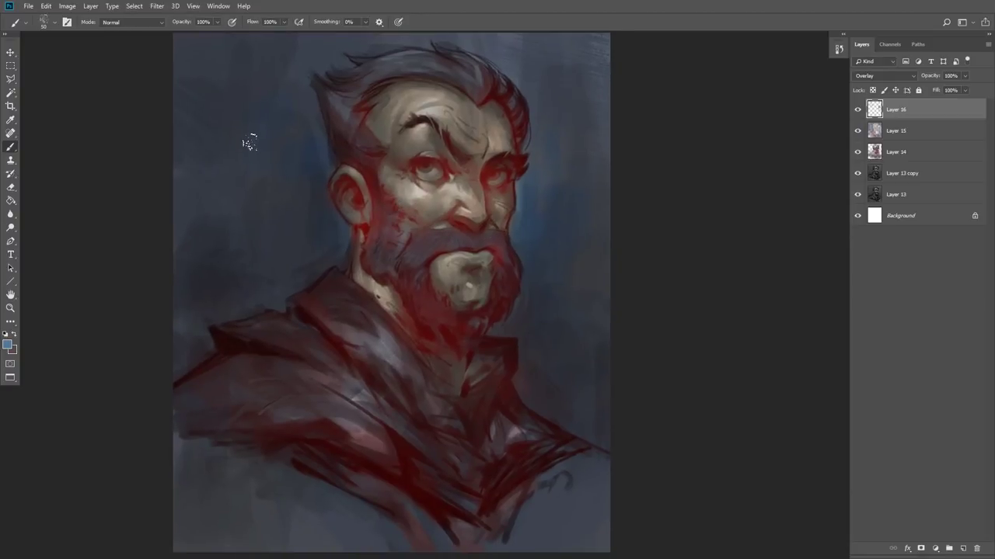
left_click(963, 549)
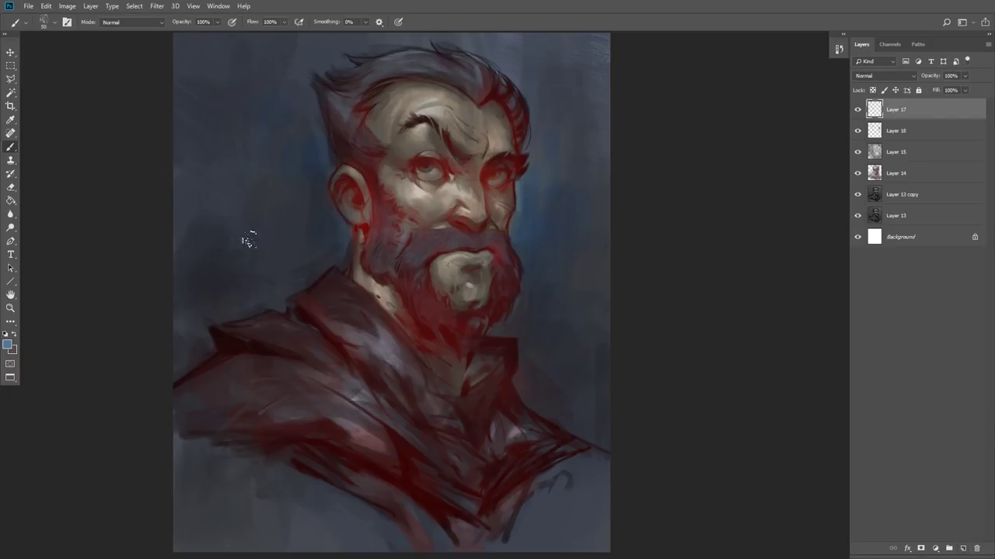
Step: Switch the brush to a tapered-tip preset at size 47 for detailing the face
left_click(11, 308)
left_click(456, 210)
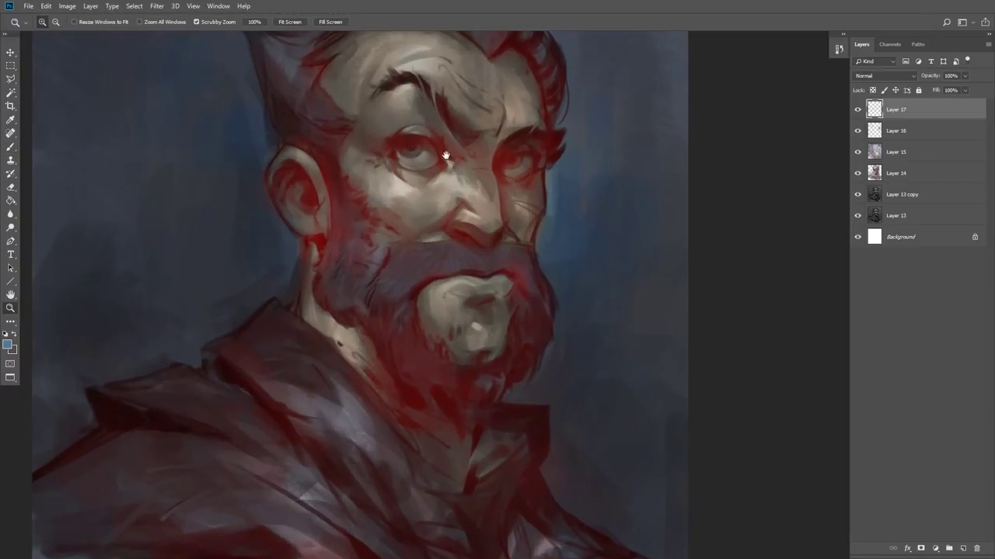
left_click_drag(445, 155, 439, 269)
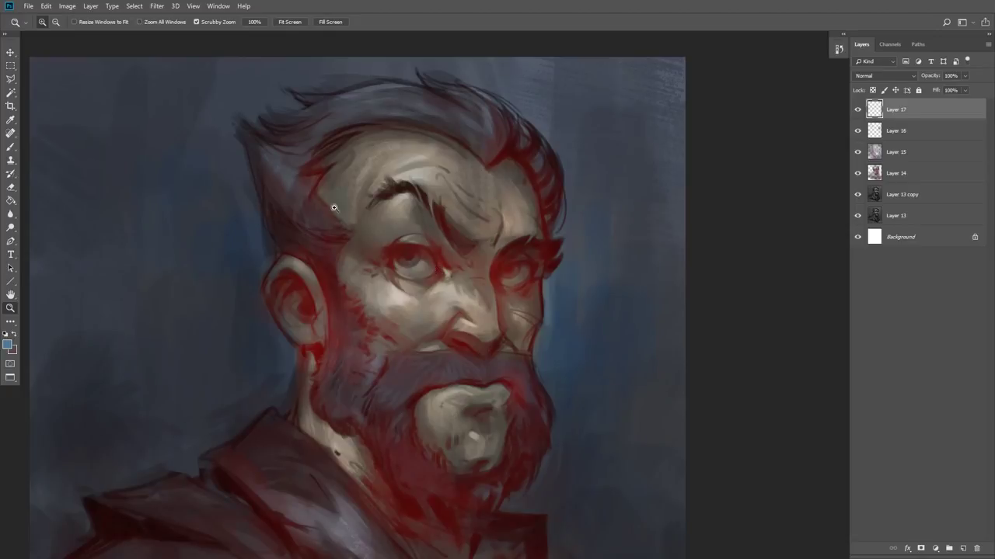
left_click(10, 146)
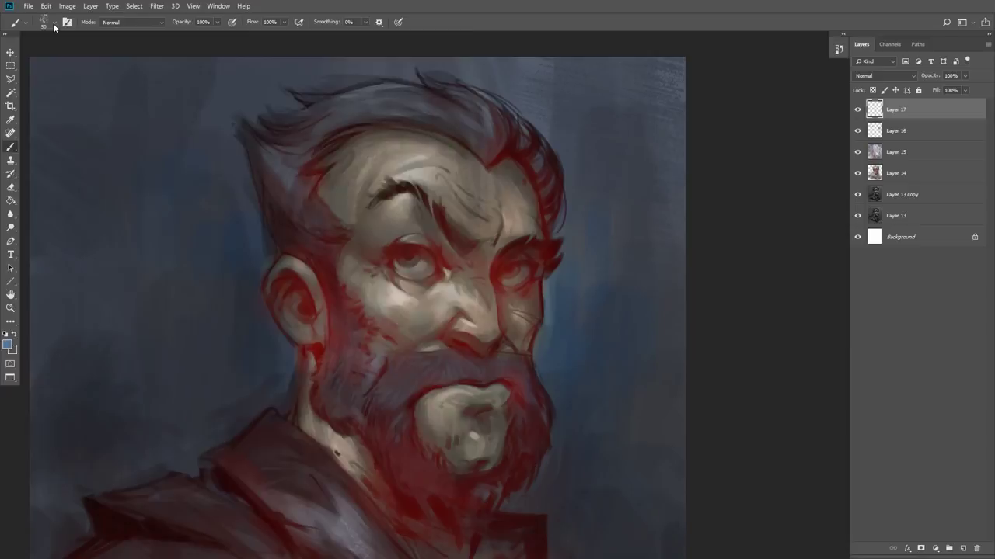
left_click(53, 23)
left_click_drag(442, 374, 451, 156)
left_click(291, 257)
left_click(535, 5)
scroll(451, 210, "down", 1)
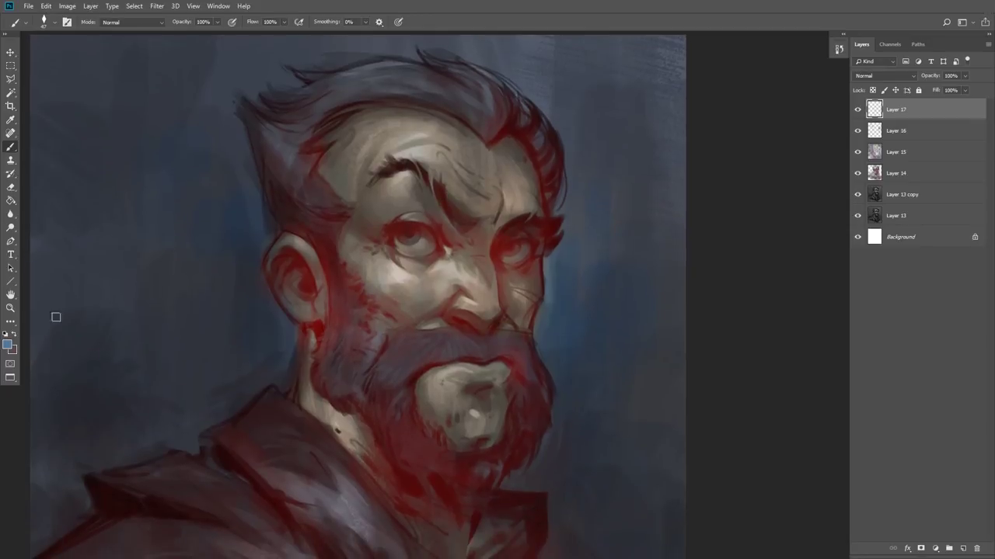
Step: Set the foreground colour to a very dark blue-grey, #191a20
left_click(8, 343)
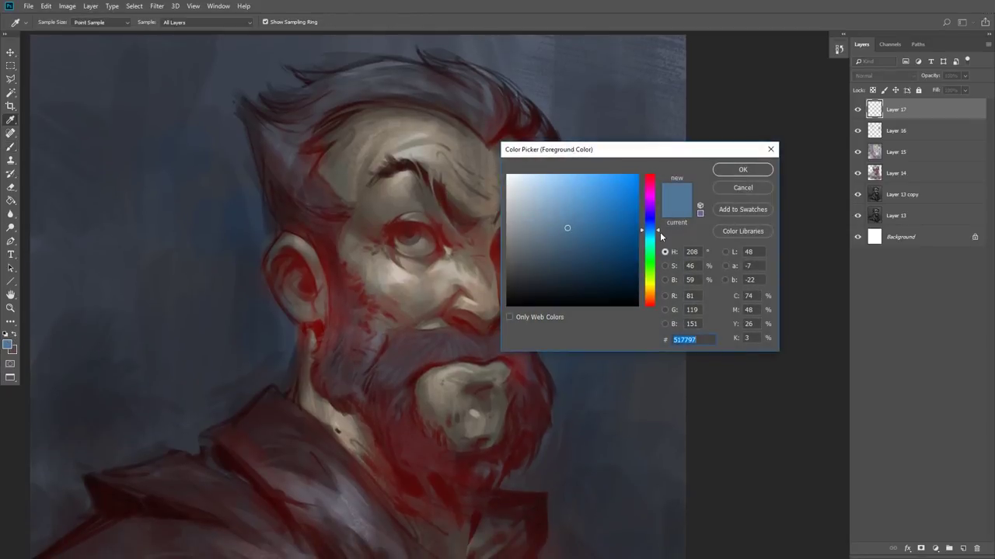
left_click(651, 303)
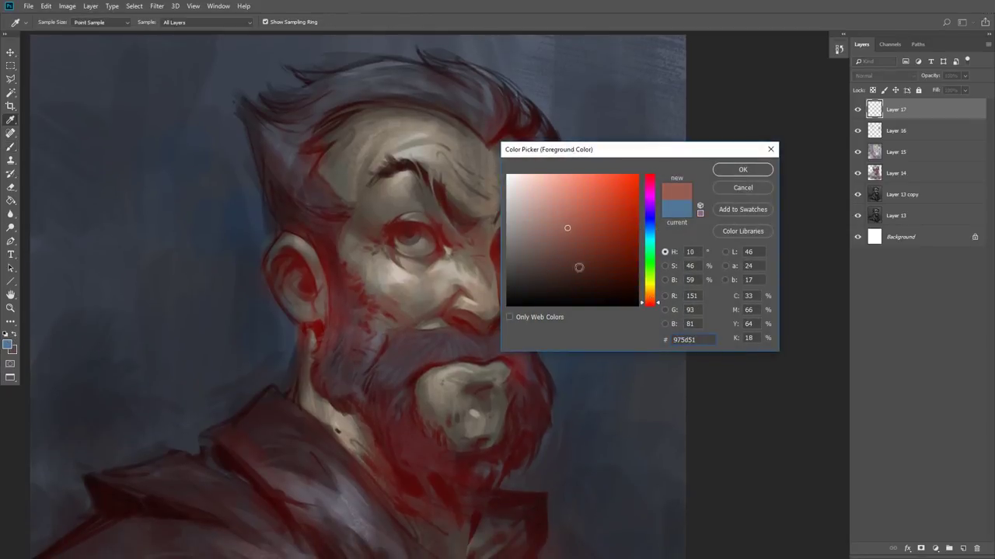
left_click(651, 222)
left_click(544, 280)
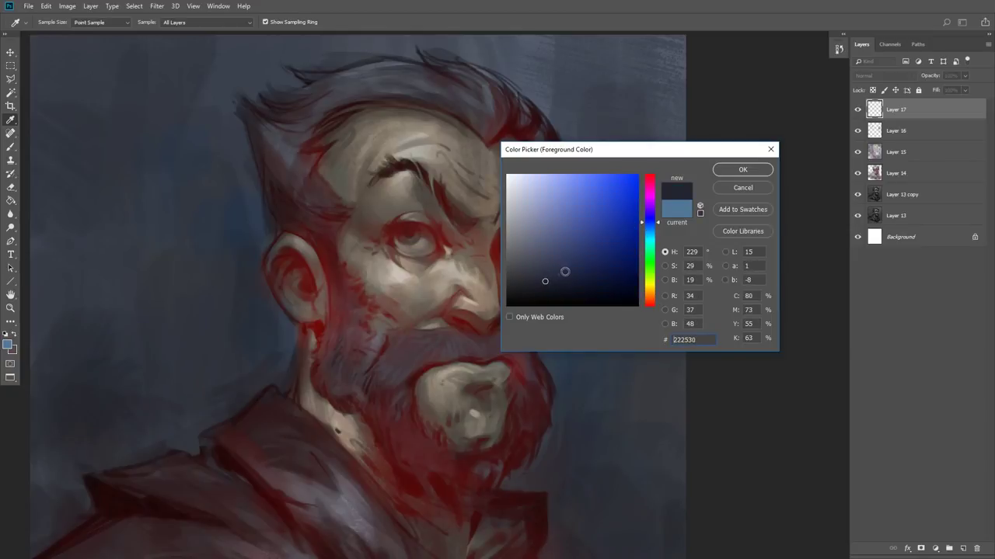
left_click(536, 289)
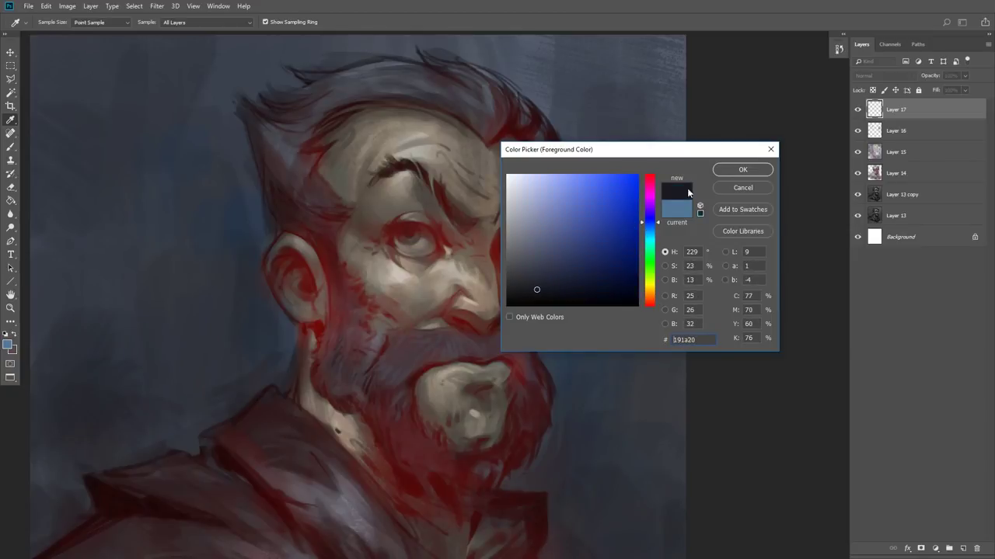
left_click(725, 169)
Step: Reduce the brush size to 15 and paint a short dark stroke on the upper lid of the eye under the raised eyebrow
key("b")
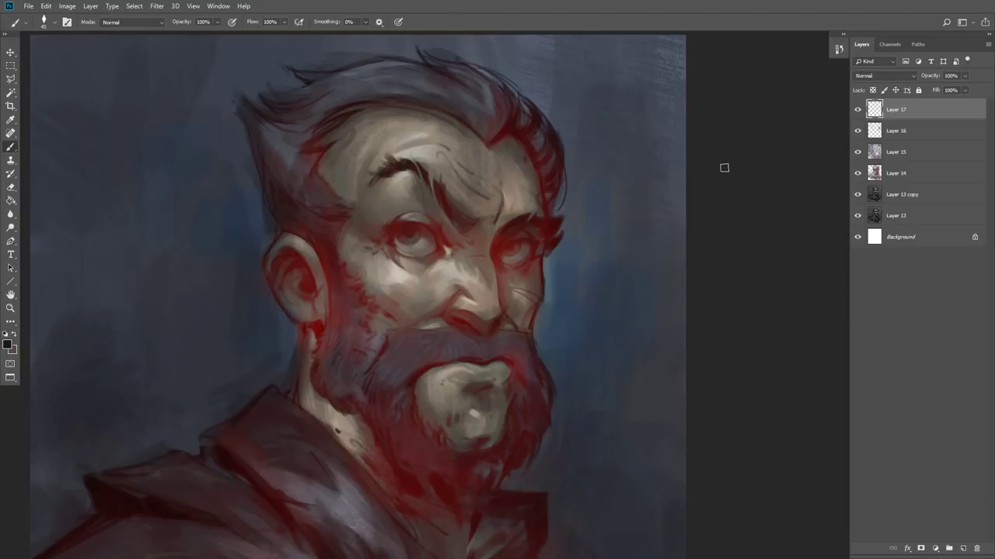
key("bracketleft")
key("bracketleft")
key("bracketleft")
key("bracketleft")
key("bracketleft")
key("bracketleft")
key("bracketleft")
left_click_drag(386, 236, 395, 229)
Step: Darken the foreground colour to near-black
left_click(7, 343)
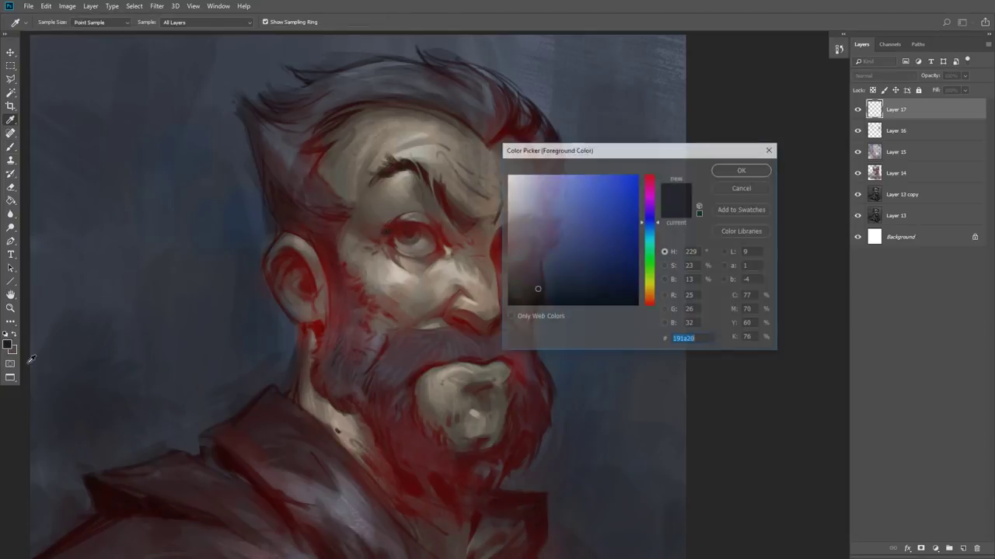
left_click(533, 299)
left_click(734, 172)
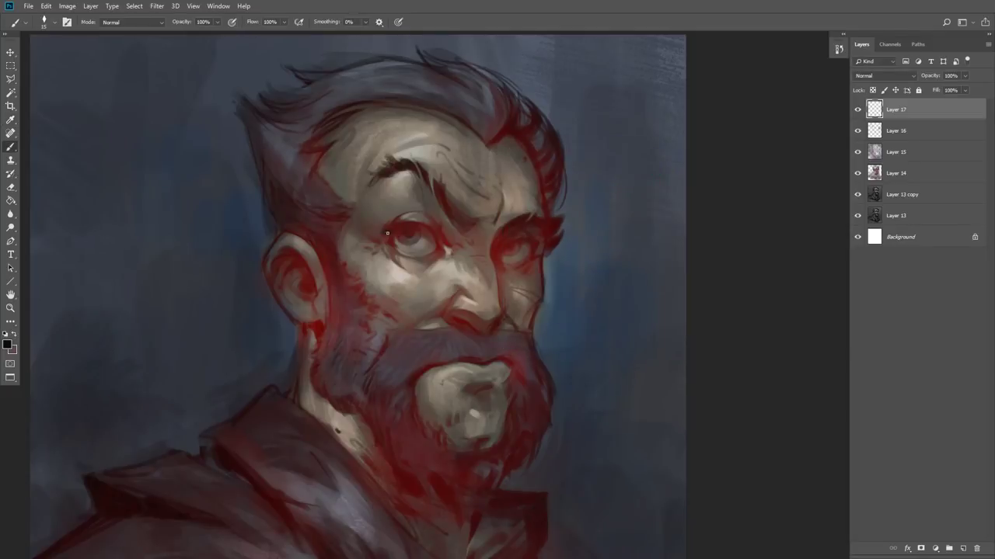
Step: Paint a dark lash at the near eye's outer corner and define the far eye's upper lid and inner corner with sampled tones
left_click(384, 235)
key("bracketright")
left_click(500, 248, "alt")
left_click(493, 240, "alt")
left_click(493, 262, "alt")
left_click(490, 254, "alt")
left_click(496, 262, "alt")
key("bracketleft")
key("bracketleft")
left_click(498, 272, "alt")
Step: Thicken the near eye's dark upper lid line and outer lashes with sampled dark tones, using brush sizes down to 9
left_click(397, 225, "alt")
key("bracketleft")
key("bracketright")
key("bracketright")
key("bracketright")
key("bracketright")
key("bracketright")
key("bracketright")
key("bracketright")
key("bracketright")
key("bracketright")
key("bracketleft")
key("bracketleft")
key("bracketleft")
key("bracketleft")
key("bracketleft")
key("bracketleft")
key("bracketleft")
left_click(395, 227, "alt")
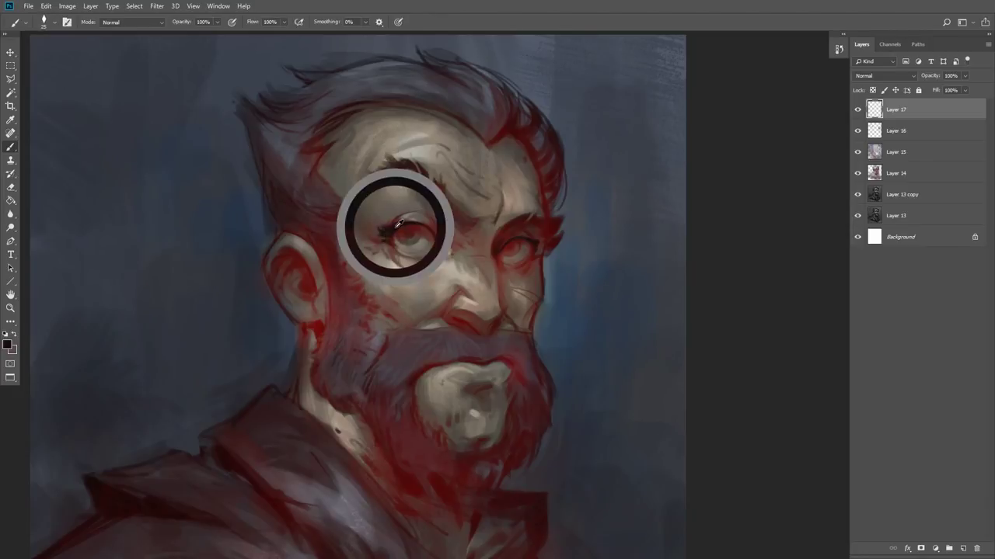
left_click_drag(384, 236, 395, 228)
key("bracketleft")
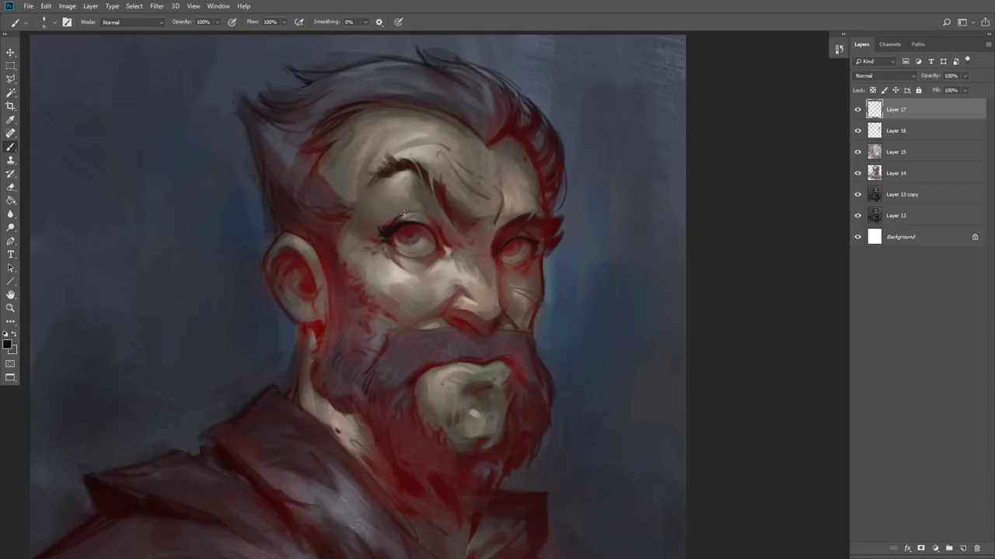
Step: Rework the inner end of the raised eyebrow and the brow furrow with sampled colours at a larger brush size
key("bracketright")
key("bracketright")
key("bracketright")
left_click(441, 200, "alt")
left_click_drag(439, 196, 465, 220)
left_click(396, 148, "alt")
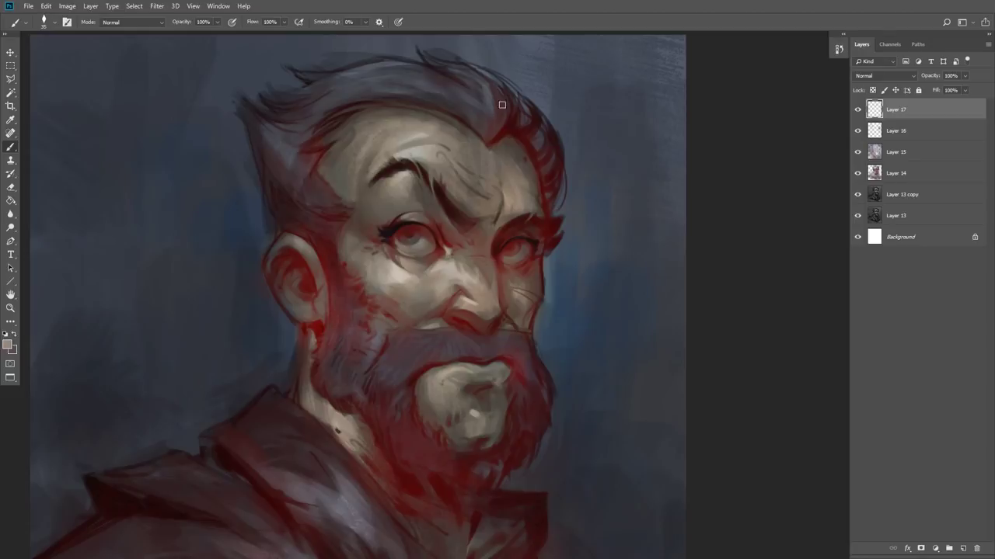
Step: Clean up the arch and outer tail of the raised eyebrow with sampled skin and brow tones, narrowing the brush for finer edges
left_click(376, 164, "alt")
left_click(370, 167, "alt")
key("bracketright")
key("bracketright")
left_click(363, 199, "alt")
mouse_move(367, 199)
left_mouse_down()
mouse_move(365, 184)
mouse_move(378, 184)
left_mouse_up()
key("bracketleft")
key("bracketleft")
left_click(388, 179, "alt")
left_click(383, 180, "alt")
left_click(395, 163, "alt")
key("bracketleft")
key("bracketleft")
left_click(397, 161, "alt")
key("bracketleft")
key("bracketleft")
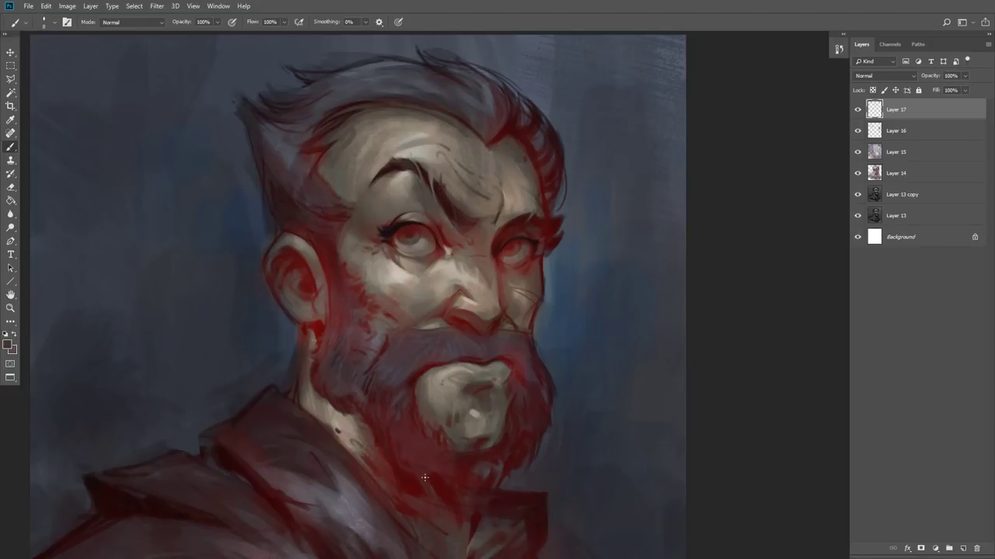
Step: Set the foreground colour to a very dark red, #210403
left_click(489, 242, "alt")
left_click(397, 230, "alt")
left_click(8, 345)
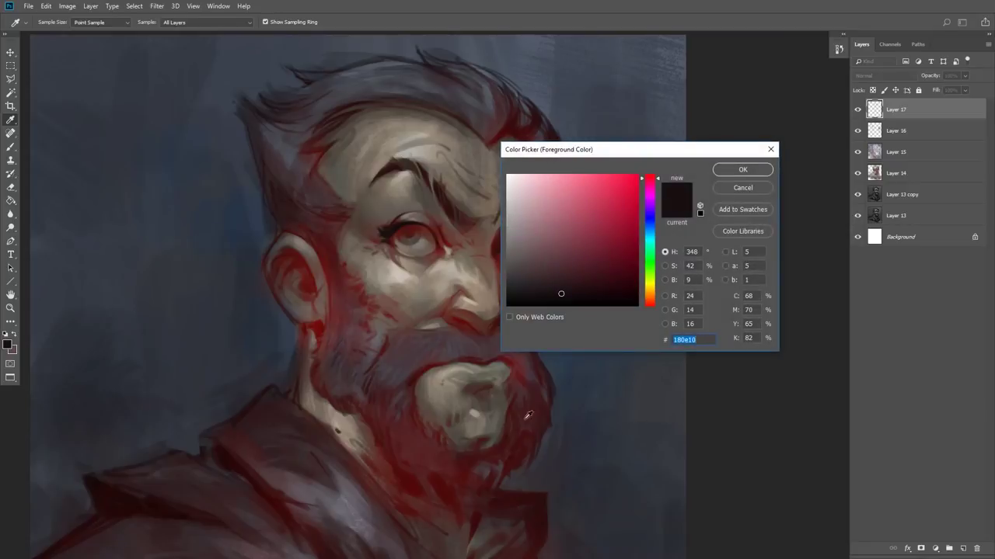
left_click(464, 316)
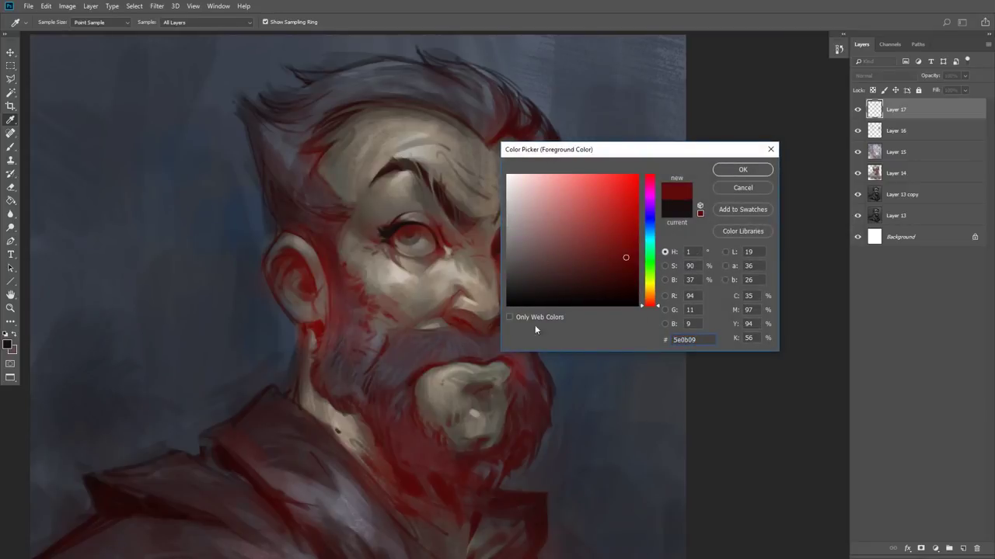
left_click_drag(629, 283, 625, 289)
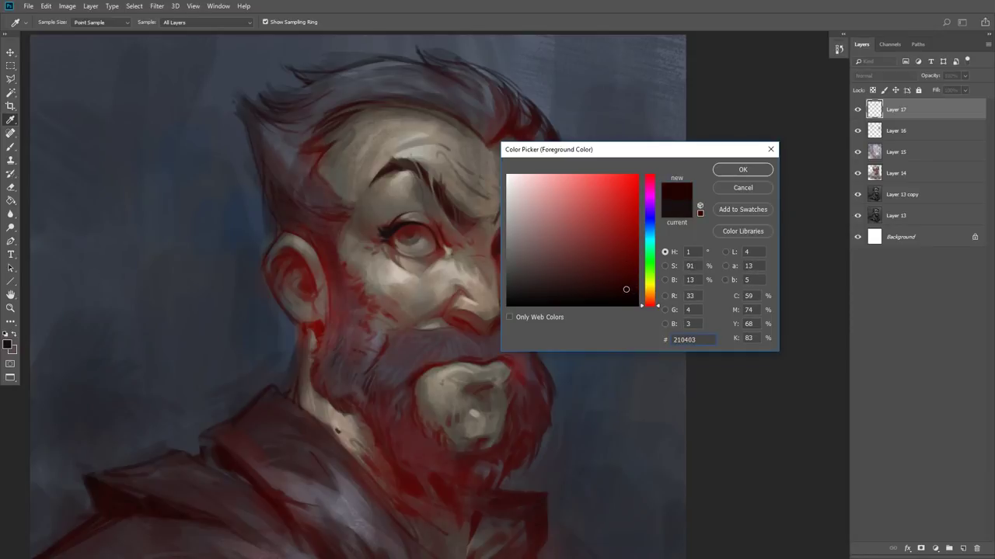
left_click(742, 169)
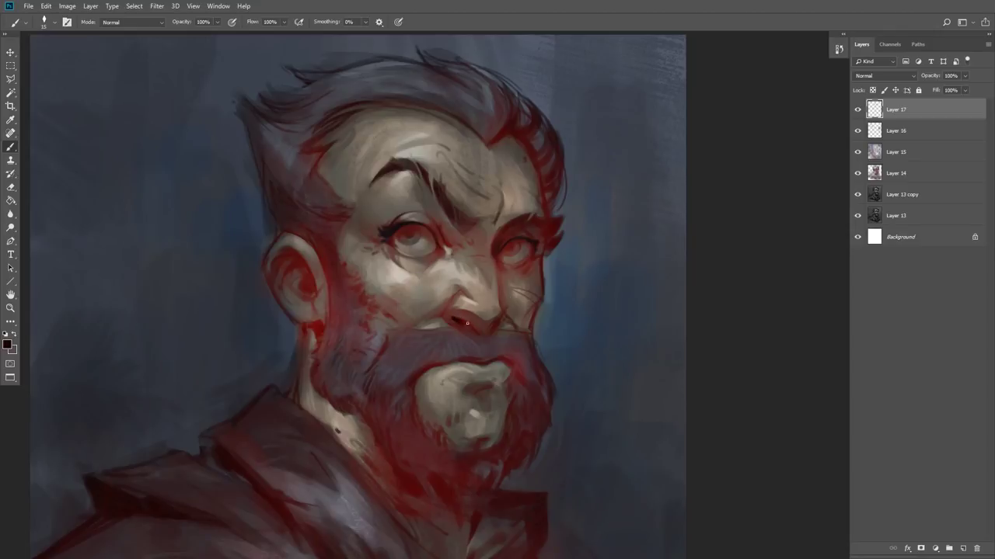
Step: Paint the dark nostril and blend its edge with sampled reds from the underside of the nose
key("bracketleft")
left_click(457, 314, "alt")
left_click(464, 320, "alt")
left_click(456, 321, "alt")
key("bracketright")
Step: Refine the near eye's upper lid and crease with sampled dark and skin tones
left_click(498, 246, "alt")
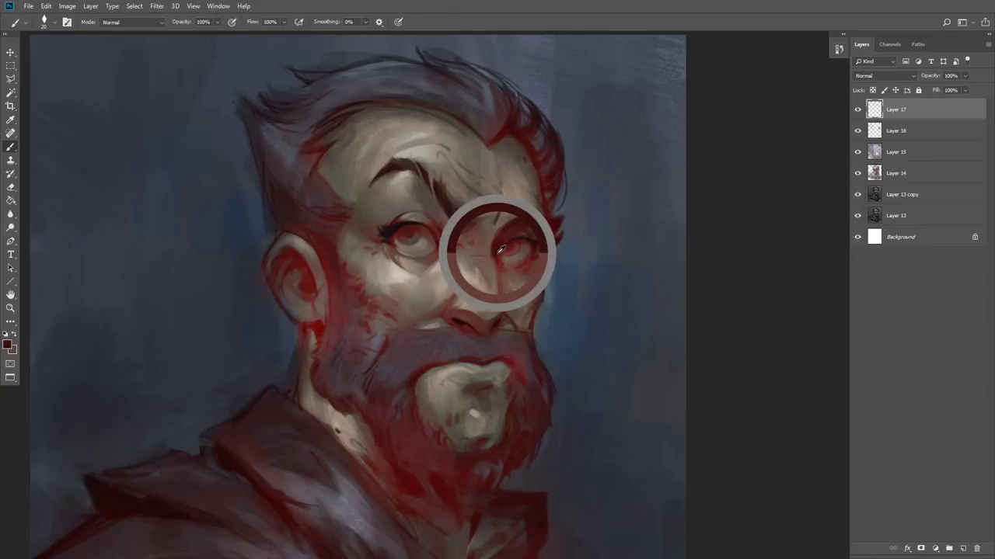
key("[")
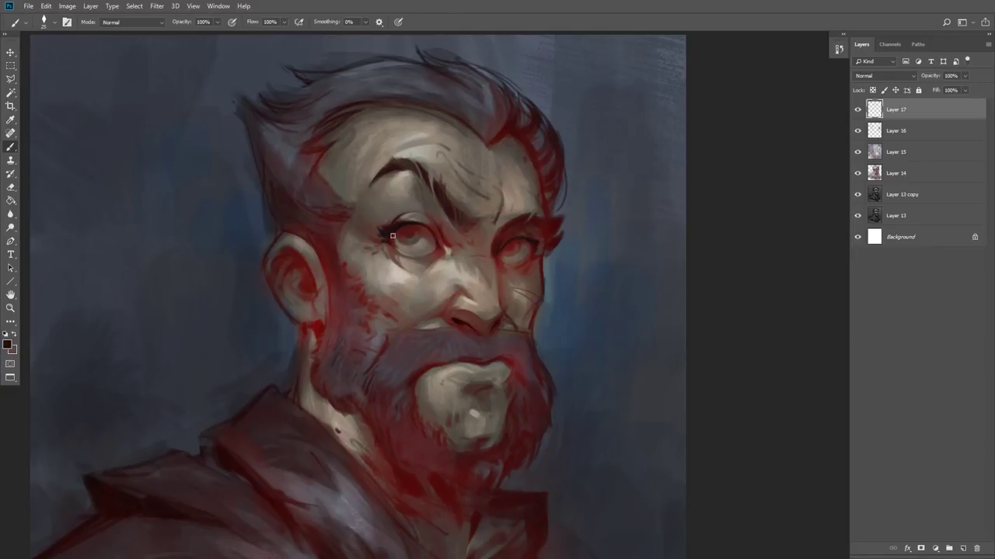
left_click(396, 231, "alt")
left_click(404, 215, "alt")
key("bracketleft")
left_click(423, 220, "alt")
left_click(434, 231, "alt")
left_click(416, 210, "alt")
key("bracketright")
Step: Strengthen the far eye's upper lid and inner corner with sampled dark red tones, using a small brush
left_click(509, 239, "alt")
key("bracketleft")
left_click(498, 246, "alt")
key("bracketright")
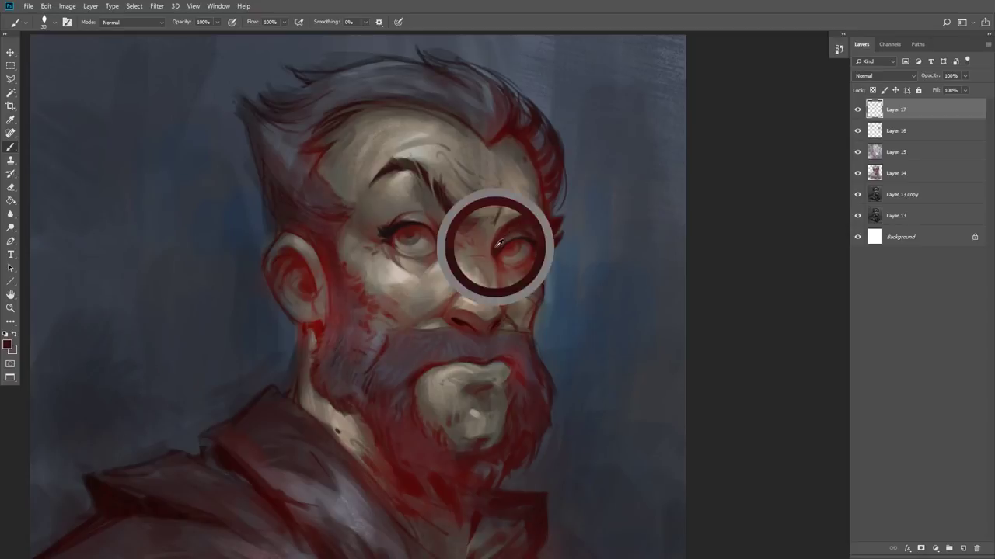
key("bracketleft")
key("bracketleft")
key("bracketleft")
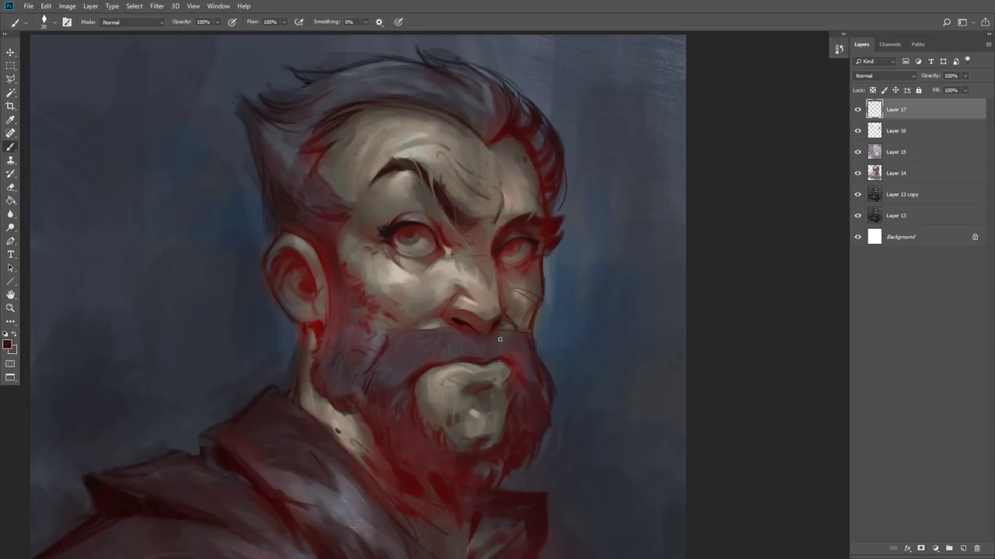
key("bracketleft")
Step: Paint over the near eye's iris and tidy its lower lid and inner corner with sampled colours
left_click(442, 312, "alt")
left_click(409, 236, "alt")
left_click(410, 250, "alt")
left_click_drag(411, 251, 419, 248)
key("]")
left_click(433, 260, "alt")
left_click(438, 258, "alt")
left_click(454, 248, "alt")
left_click(440, 235, "alt")
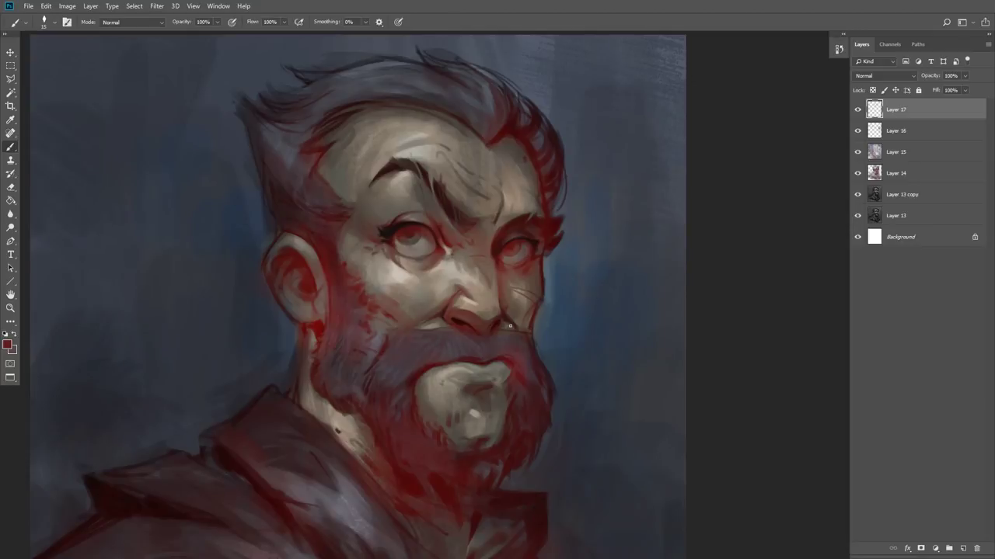
Step: Paint the dark hollow inside the ear and soften its edge with a sampled tone
left_click(448, 346, "alt")
left_click(390, 230, "alt")
left_click_drag(308, 270, 316, 289)
key("bracketright")
key("bracketleft")
key("bracketleft")
left_click(310, 283, "alt")
left_click_drag(304, 281, 312, 280)
Step: Darken the far eyebrow and the line under the moustache with near-black tones sampled from the eyes and raised eyebrow
left_click(383, 236, "alt")
key("bracketleft")
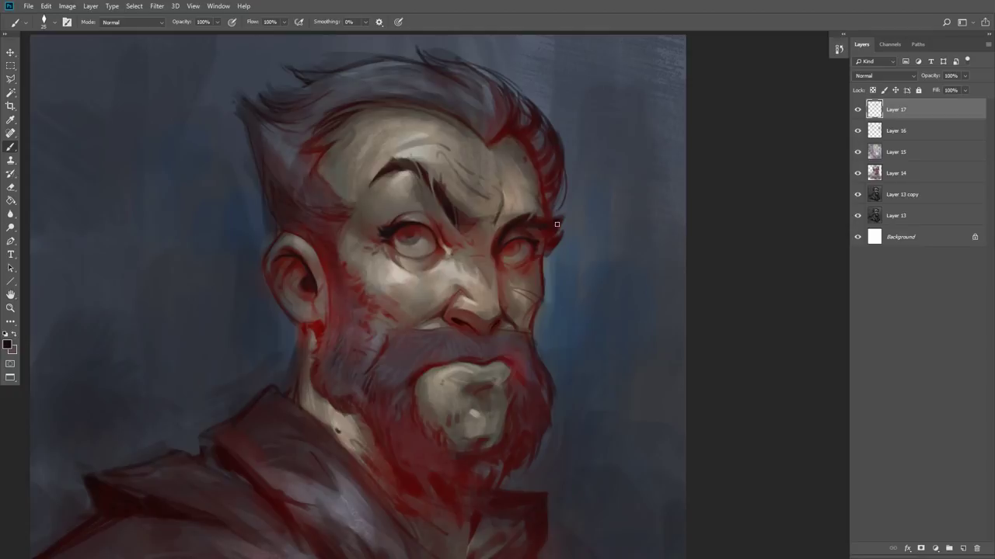
key("bracketleft")
left_click(378, 168, "alt")
left_click(383, 166, "alt")
left_click(400, 223, "alt")
left_click(505, 231, "alt")
key("bracketright")
Step: Add a new layer on top of the stack and set its blend mode to Overlay
left_click(964, 549)
left_click(867, 76)
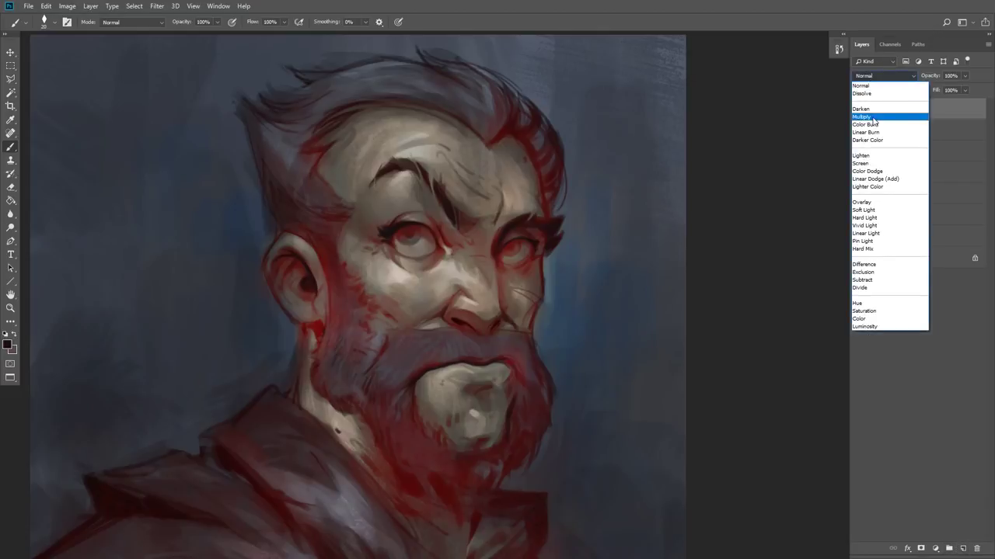
left_click(864, 203)
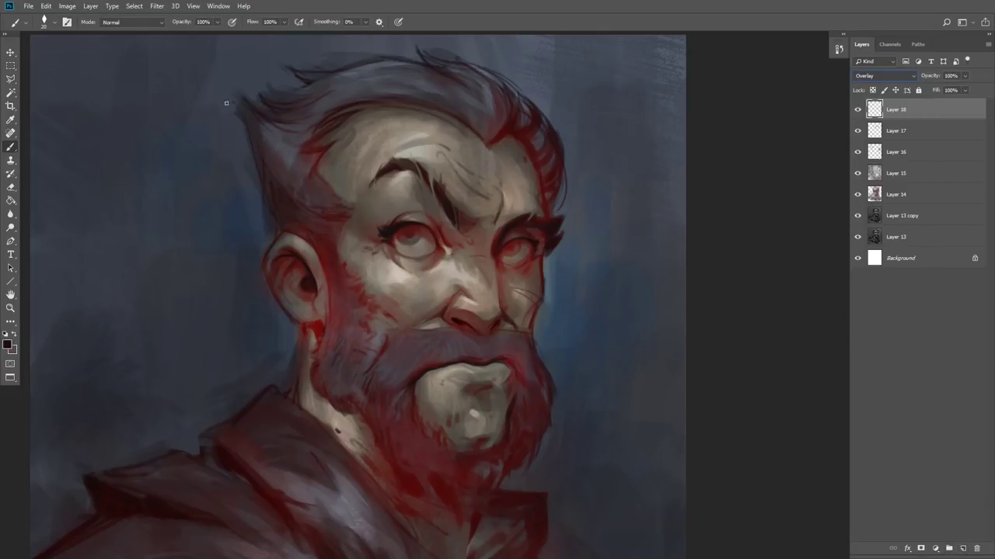
Step: Set the foreground colour to a medium muted brown
left_click(7, 344)
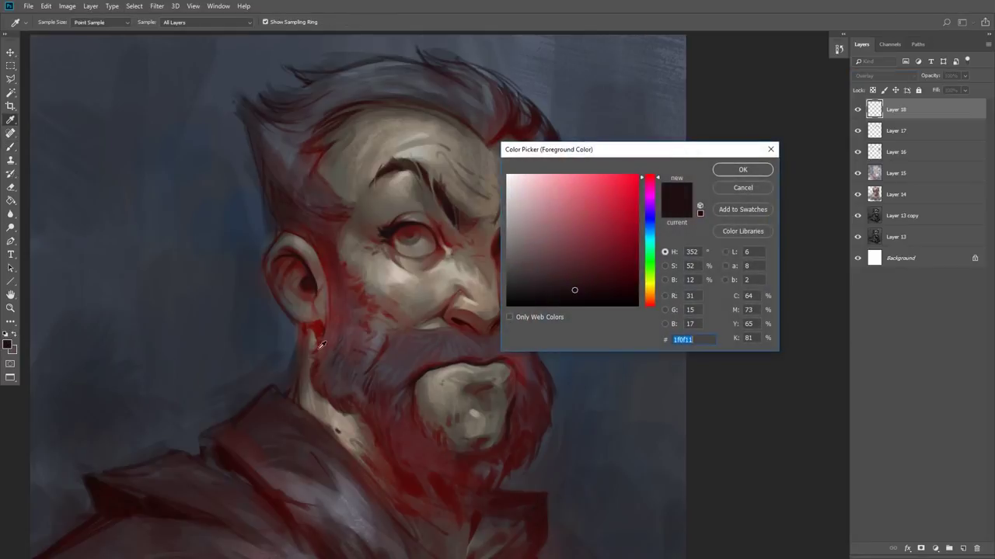
left_click(655, 298)
left_click(554, 252)
mouse_move(554, 252)
left_mouse_down()
mouse_move(582, 245)
mouse_move(573, 239)
mouse_move(567, 252)
left_mouse_up()
left_click(740, 169)
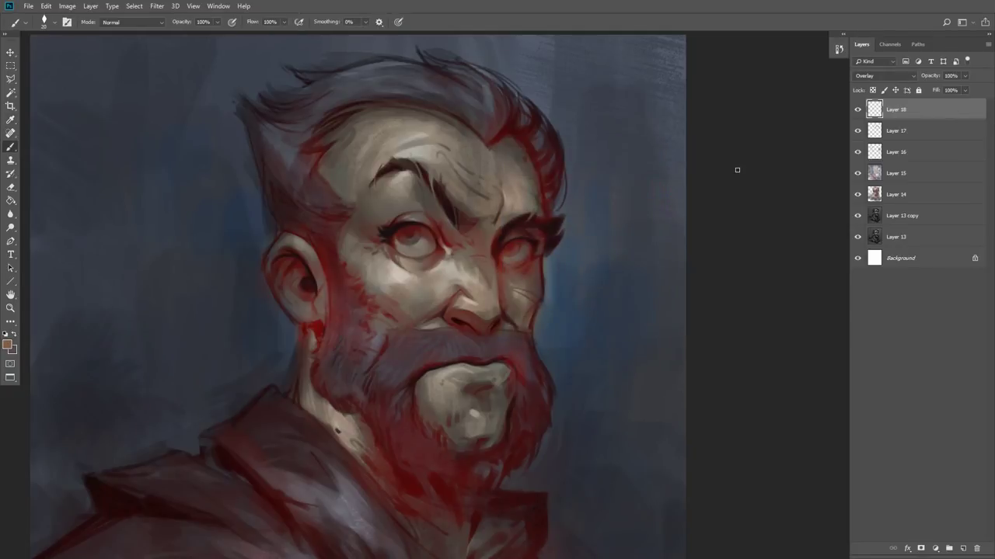
Step: Enlarge the brush to 125 and paint a brown glaze across the near eye area on the Overlay layer
key("bracketright")
key("bracketright")
key("bracketright")
key("bracketright")
key("bracketright")
key("bracketright")
key("bracketright")
key("bracketright")
key("bracketright")
mouse_move(359, 219)
left_mouse_down()
mouse_move(402, 199)
mouse_move(375, 182)
mouse_move(394, 210)
mouse_move(440, 216)
left_mouse_up()
Step: Set the foreground colour to a warm reddish brown, #9e5f4c
left_click(8, 347)
left_click(653, 304)
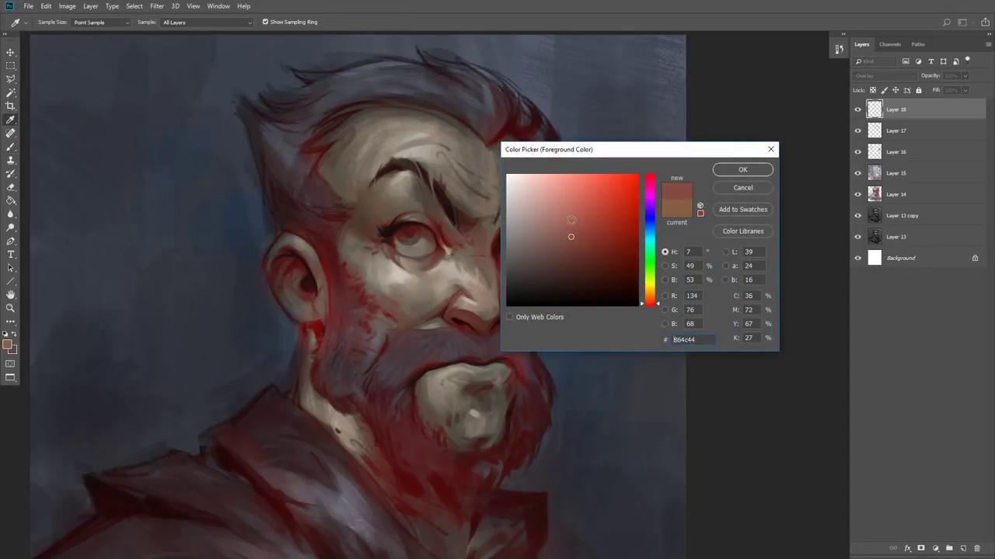
left_click(653, 302)
left_click(575, 225)
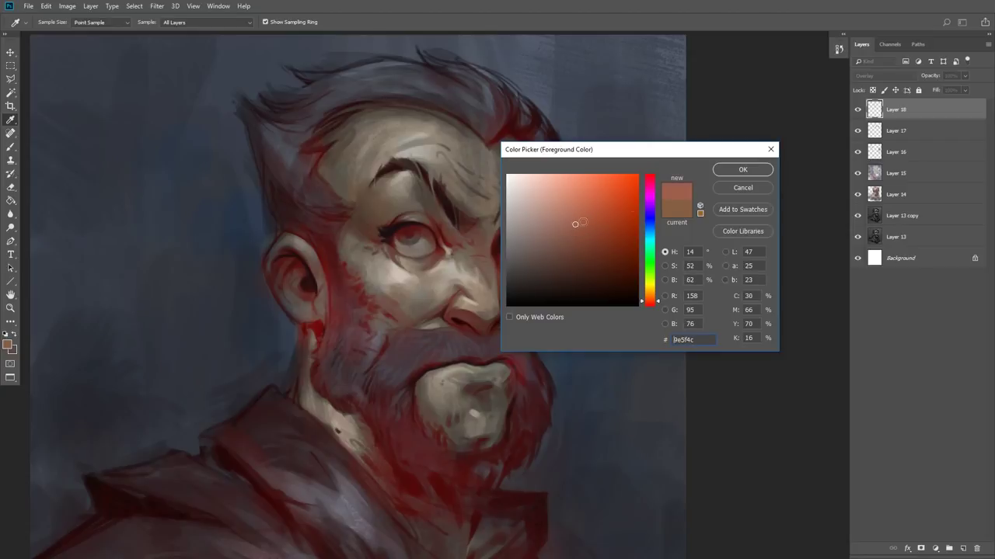
left_click(728, 172)
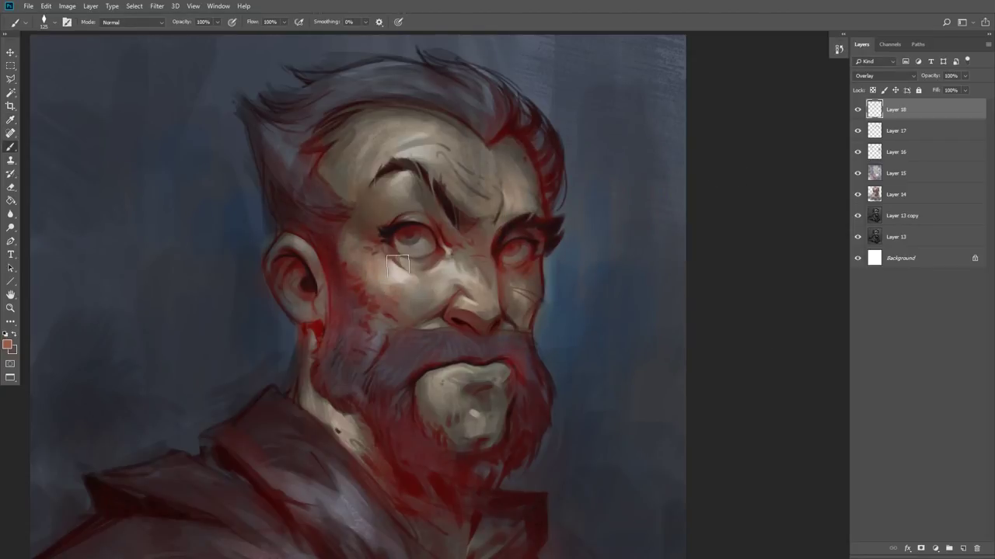
Step: Glaze the cheek, nose and surrounding skin with the reddish brown, varying the large brush's size
left_click_drag(409, 280, 414, 300)
key("bracketleft")
key("bracketright")
mouse_move(412, 296)
left_mouse_down()
mouse_move(382, 279)
mouse_move(432, 274)
left_mouse_up()
left_click_drag(455, 310, 501, 313)
key("bracketleft")
key("bracketleft")
key("bracketright")
key("bracketright")
key("bracketright")
key("bracketright")
key("bracketleft")
key("bracketleft")
key("bracketright")
Step: Lower the Overlay layer's opacity to 64% and mirror the canvas horizontally
left_click(965, 76)
mouse_move(931, 92)
left_mouse_down()
mouse_move(917, 92)
mouse_move(944, 89)
left_mouse_up()
key("Return")
key("ctrl+shift+h")
left_click_drag(321, 300, 374, 297)
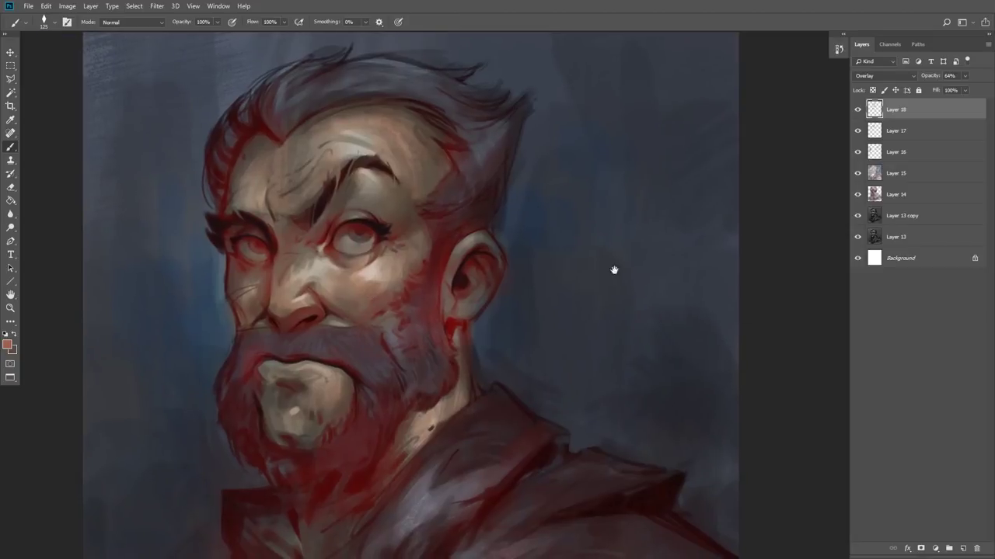
Step: Add a new Normal layer and set the foreground colour to a desaturated grey-teal for the eye
left_click(962, 549)
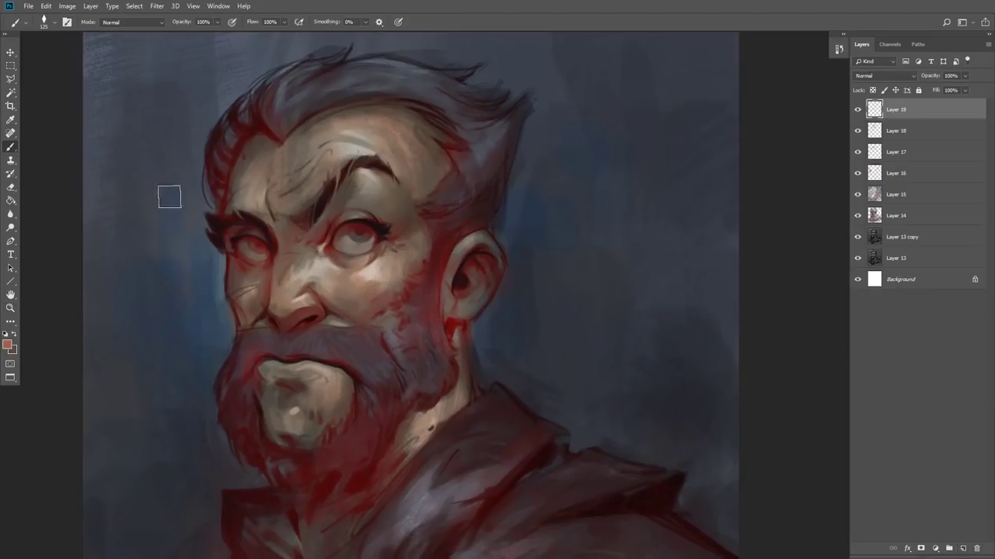
left_click(7, 344)
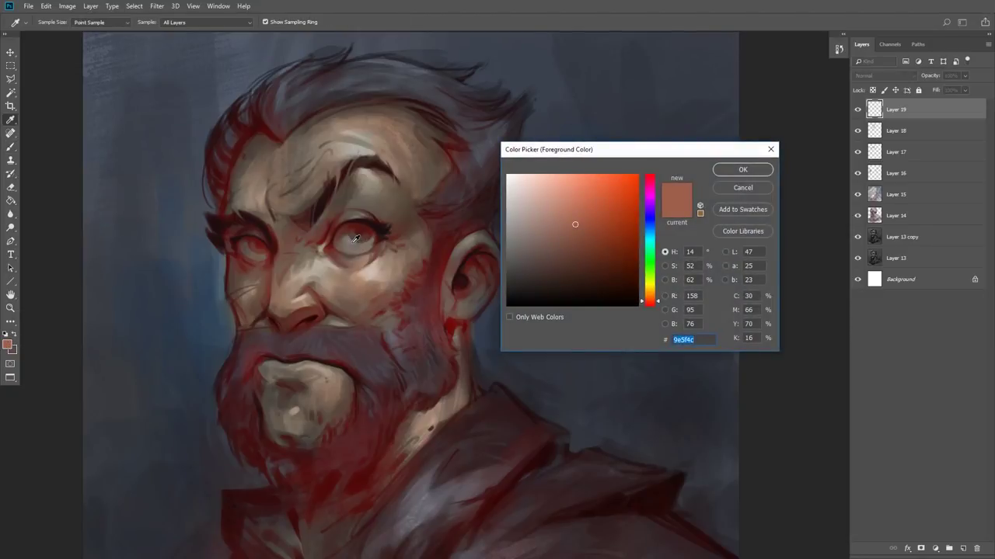
left_click(354, 238)
left_click(651, 241)
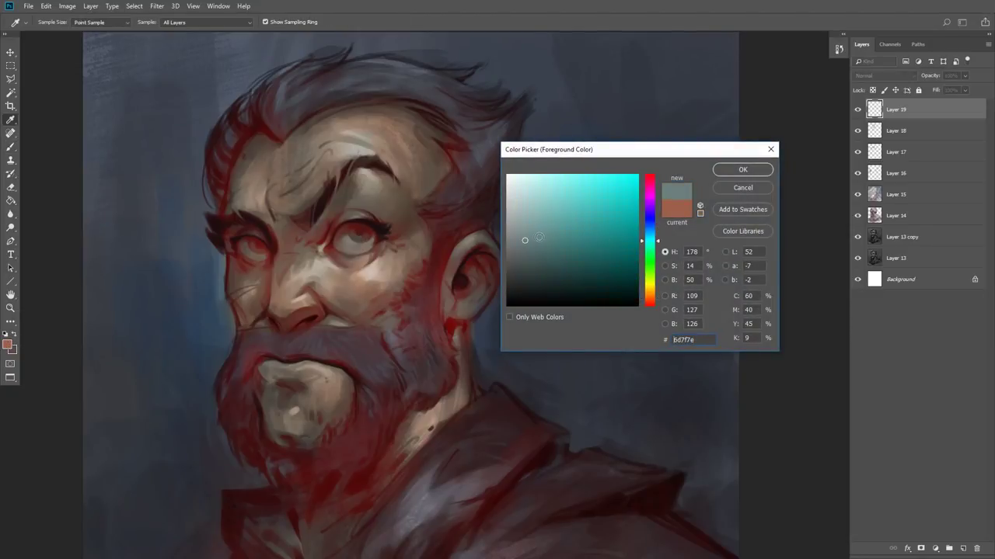
left_click(527, 230)
left_click(743, 169)
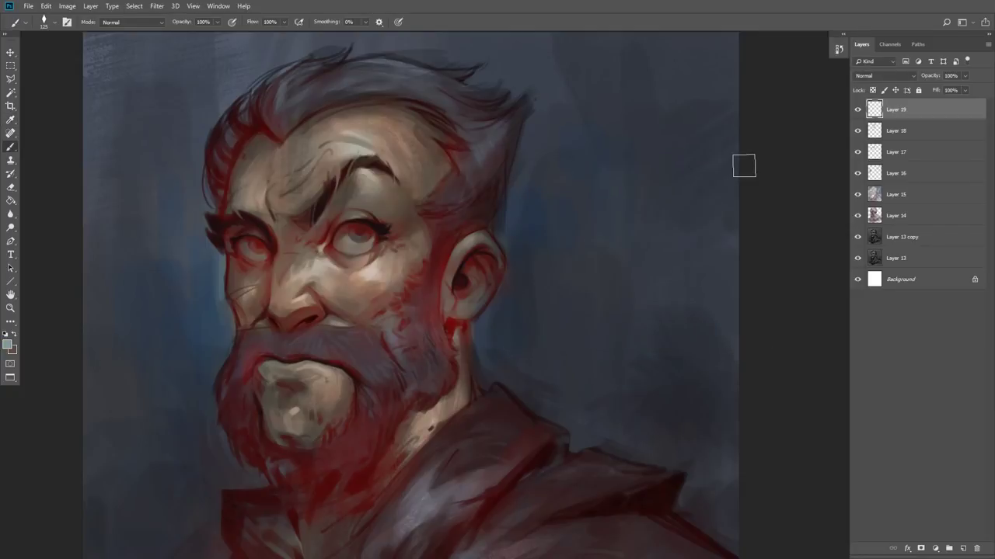
Step: Paint the near eye's white and lower iris grey-teal with a much smaller brush
key("bracketleft")
key("bracketleft")
key("bracketleft")
key("bracketleft")
key("bracketleft")
key("bracketleft")
key("bracketleft")
key("bracketleft")
key("bracketleft")
key("bracketleft")
key("bracketleft")
key("bracketleft")
left_click(349, 241, "alt")
key("bracketright")
key("bracketright")
left_click_drag(359, 241, 346, 240)
Step: Paint the far eye's white with grey-teal, blending it using tones sampled around the eyeball
key("]")
left_click_drag(258, 253, 250, 247)
left_click(256, 249, "alt")
left_click(249, 254, "alt")
key("]")
left_click(243, 246, "alt")
left_click_drag(246, 247, 250, 256)
left_click(250, 256, "alt")
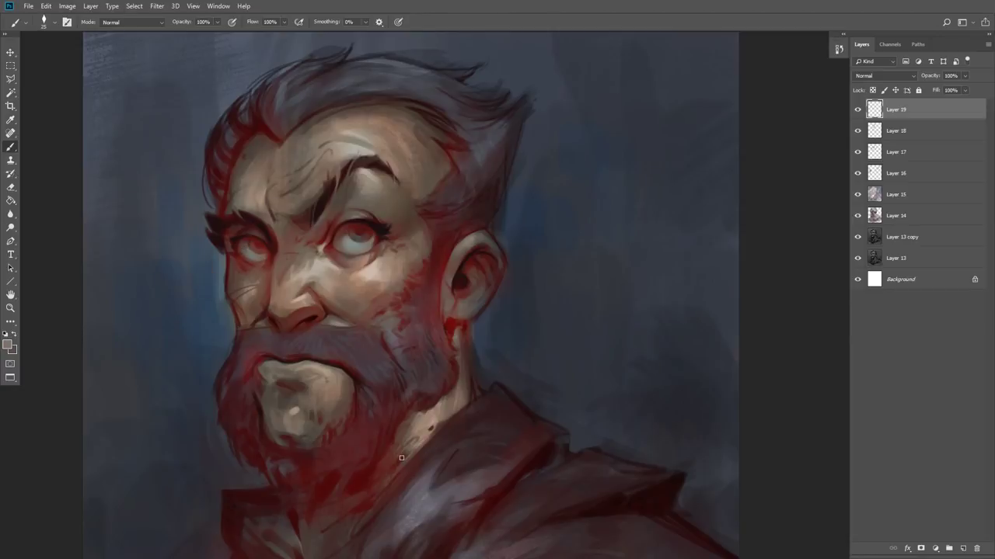
Step: Refine the near eye's white, outer corner and lower lid using tones sampled around the eye
left_click(378, 230, "alt")
left_click(348, 254, "alt")
left_click(346, 254, "alt")
left_click(366, 243, "alt")
left_click(377, 244, "alt")
left_click(361, 251, "alt")
left_click(376, 246, "alt")
key("]")
left_click_drag(370, 255, 367, 257)
left_click(358, 256, "alt")
left_click(345, 260, "alt")
left_click(362, 255, "alt")
Step: Blend the skin beneath the far eye and along the nose bridge with sampled skin tones
left_click(247, 257, "alt")
left_click(247, 264, "alt")
left_click(250, 266, "alt")
left_click(319, 256, "alt")
left_click(295, 266, "alt")
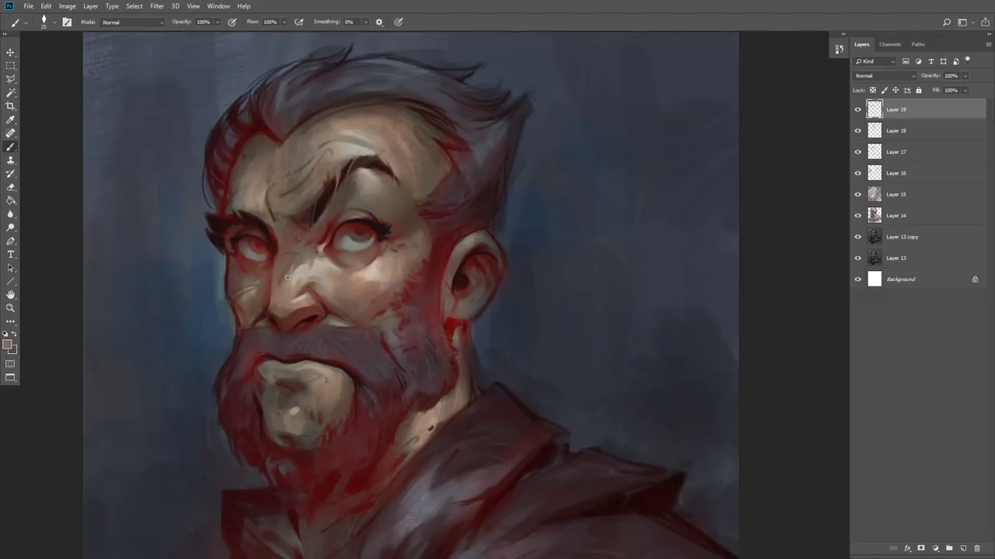
left_click(290, 290, "alt")
left_click(307, 270, "alt")
Step: Smooth the skin below the near eye's outer corner with sampled cheek tones
left_click(375, 267, "alt")
left_click(388, 249, "alt")
left_click(386, 254, "alt")
left_click(391, 253, "alt")
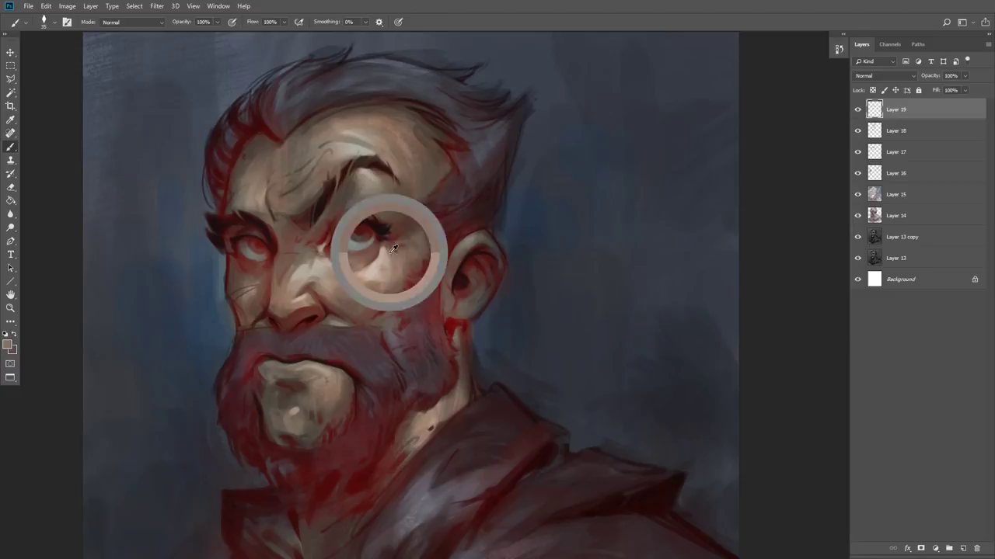
Step: Set the foreground colour to a muted violet, #585470, and paint lighter strokes over the moustache beneath the nose
left_click(371, 356, "alt")
left_click(8, 344)
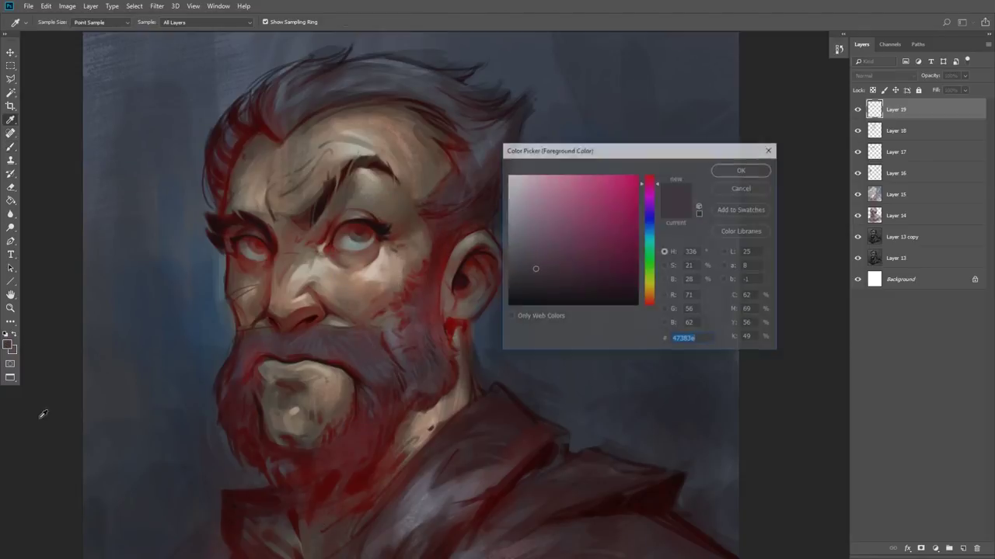
left_click(650, 221)
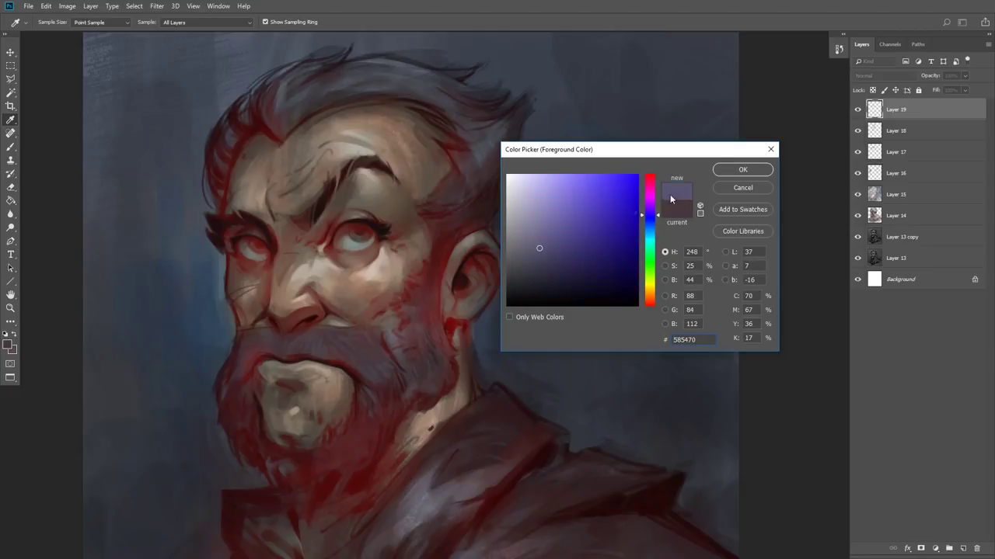
left_click(742, 169)
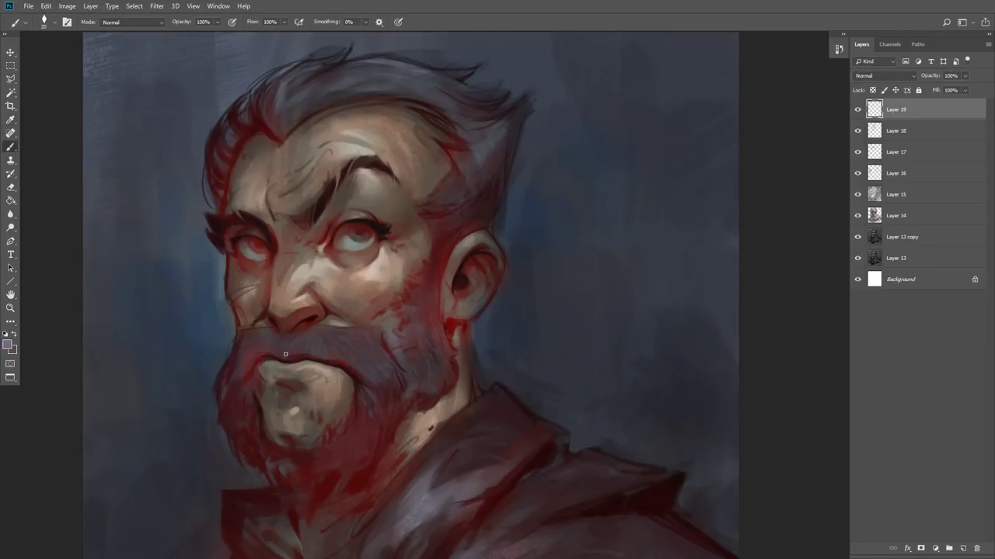
left_click(306, 342, "alt")
left_click(298, 344, "alt")
left_click(314, 342, "alt")
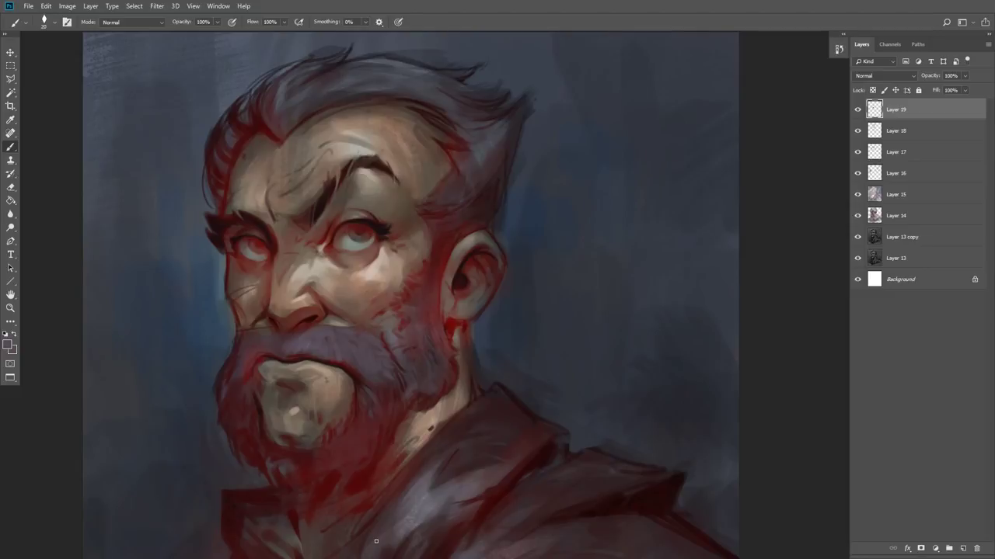
Step: Repaint the near side of the beard beside the chin with sampled violet and dark red tones
left_click(372, 373, "alt")
key("bracketright")
left_click(356, 380, "alt")
left_click(362, 396, "alt")
left_click(395, 315, "alt")
left_click(360, 394, "alt")
left_click(363, 352, "alt")
left_click(365, 398, "alt")
key("]")
mouse_move(380, 389)
left_mouse_down()
mouse_move(393, 395)
mouse_move(386, 388)
left_mouse_up()
left_click(365, 400, "alt")
left_click(338, 289, "alt")
key("bracketleft")
left_click(368, 410, "alt")
left_click(374, 411, "alt")
Step: Cover the bright red on the far side of the beard with sampled muted reds
left_click(244, 403, "alt")
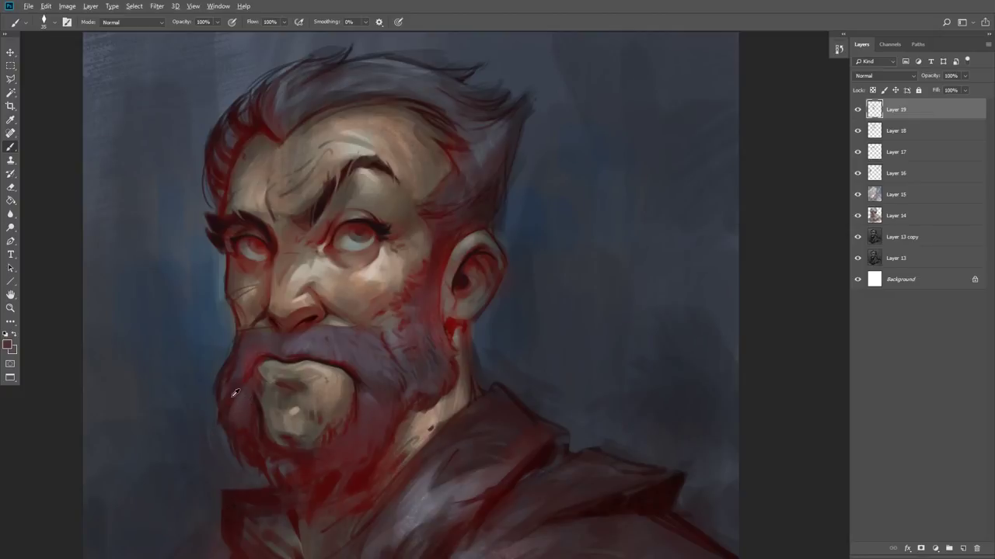
left_click(233, 410, "alt")
left_click(240, 401, "alt")
left_click(237, 405, "alt")
left_click(255, 414, "alt")
left_click(264, 402, "alt")
key("d")
Step: Blend the far end of the moustache down into the beard beside the chin with sampled violet and red tones
left_click(262, 348, "alt")
key("bracketright")
left_click(253, 369, "alt")
left_click(254, 353, "alt")
left_click(254, 369, "alt")
left_click(295, 268, "alt")
left_click(256, 408, "alt")
left_click(255, 414, "alt")
Step: Clean up the outer contour of the far beard and cheek with sampled background blue
key("bracketright")
left_click(215, 406, "alt")
left_click(216, 390, "alt")
key("]")
left_click(231, 268, "alt")
mouse_move(214, 292)
left_mouse_down()
mouse_move(221, 260)
mouse_move(221, 303)
left_mouse_up()
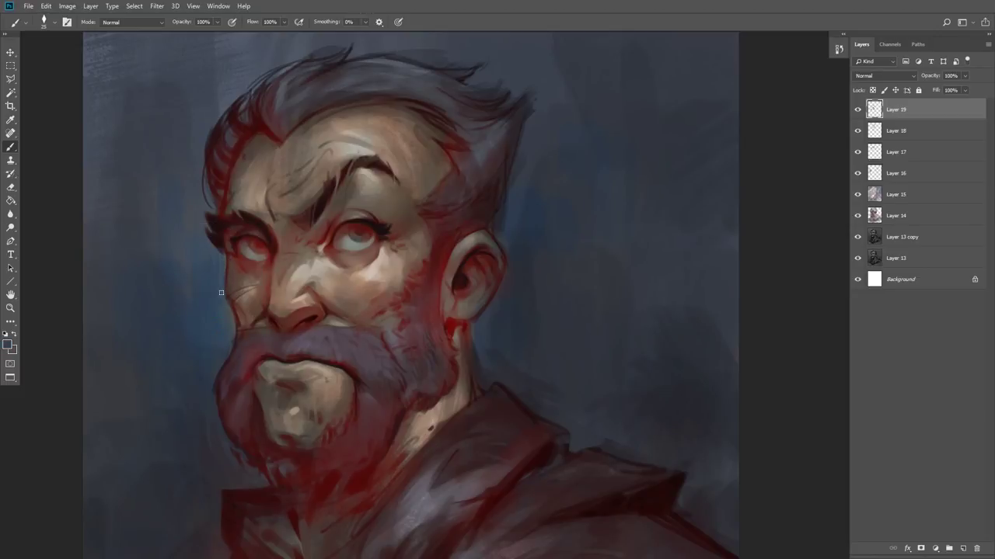
Step: Redefine the far cheek's outline below the eye with sampled dark red and skin tones
left_click(223, 261, "alt")
left_click(231, 259, "alt")
left_click(226, 234, "alt")
left_click(230, 262, "alt")
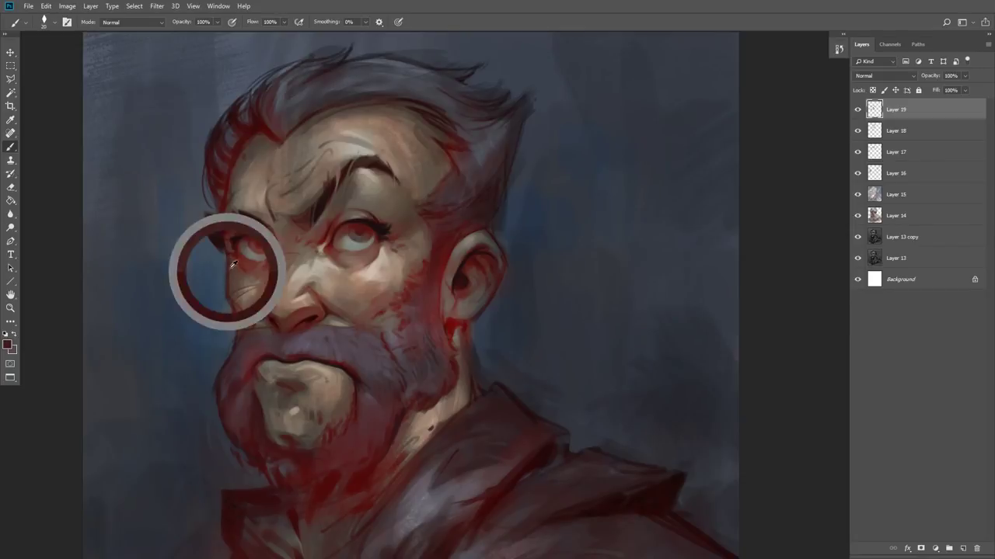
left_click(235, 278, "alt")
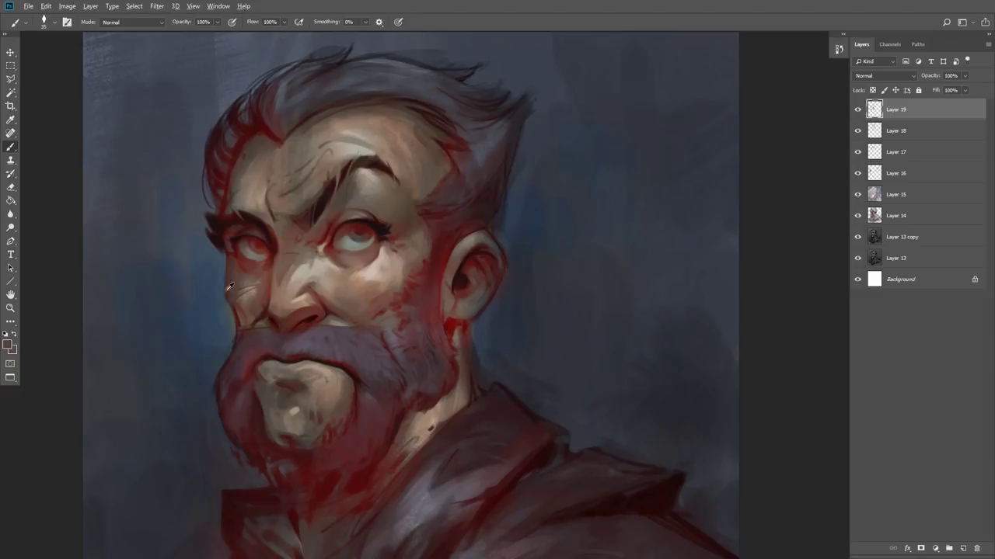
left_click(238, 310, "alt")
left_click(241, 316, "alt")
Step: Refine the far cheek's edge down to the moustache with sampled tones, varying the brush size
key("bracketleft")
key("bracketleft")
left_click(224, 269, "alt")
left_click(230, 267, "alt")
left_click(224, 268, "alt")
left_click(235, 310, "alt")
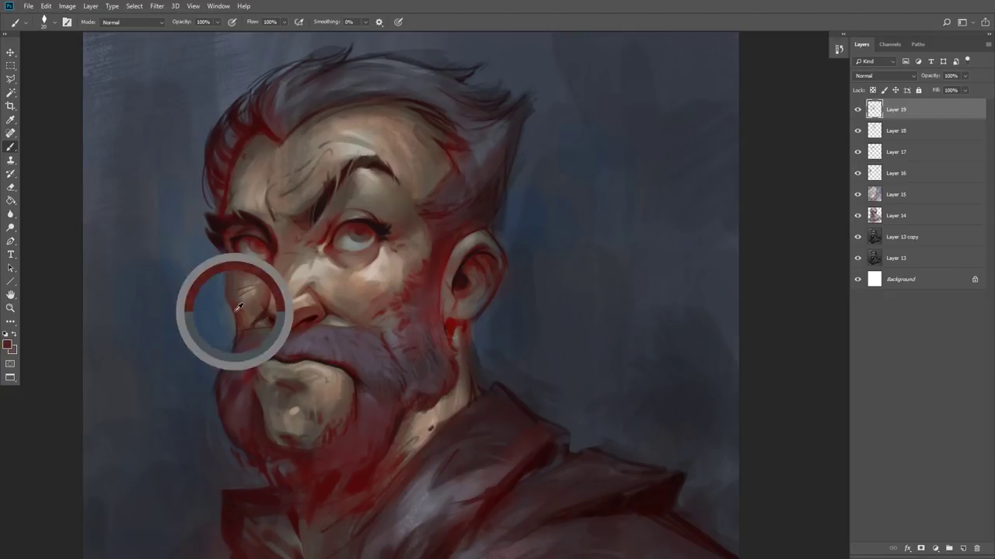
key("bracketright")
key("bracketright")
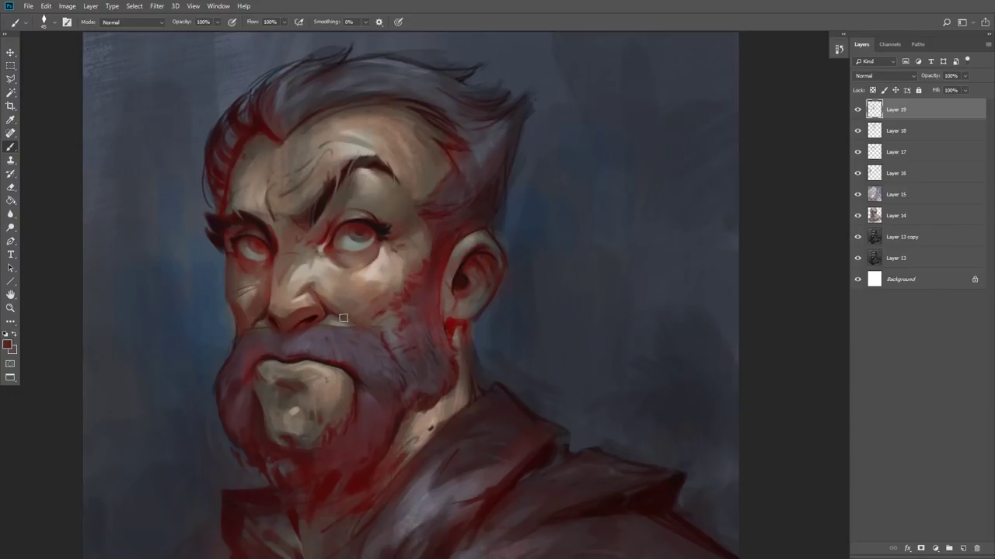
left_click(245, 309, "alt")
left_click(245, 249, "alt")
Step: Mirror the canvas horizontally and set the foreground colour to the background's dark blue-grey, #2c3036
key("F2")
left_click_drag(301, 381, 266, 350)
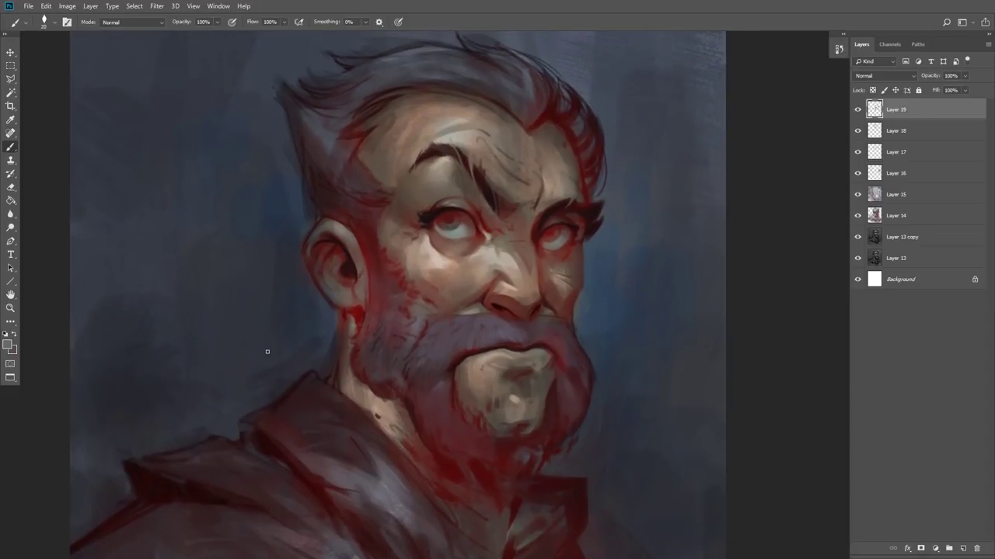
left_click(520, 301, "alt")
left_click(7, 343)
left_click(658, 457)
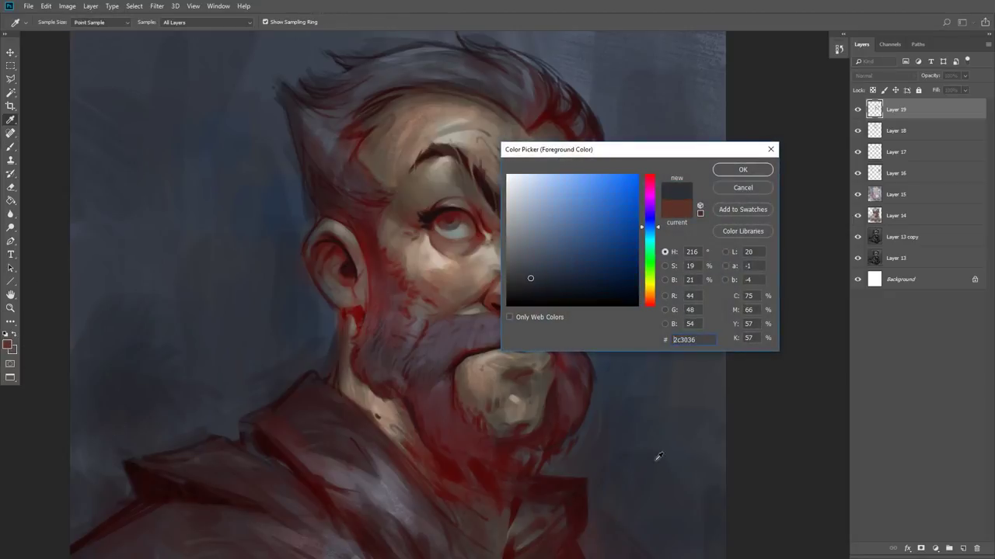
left_click(742, 170)
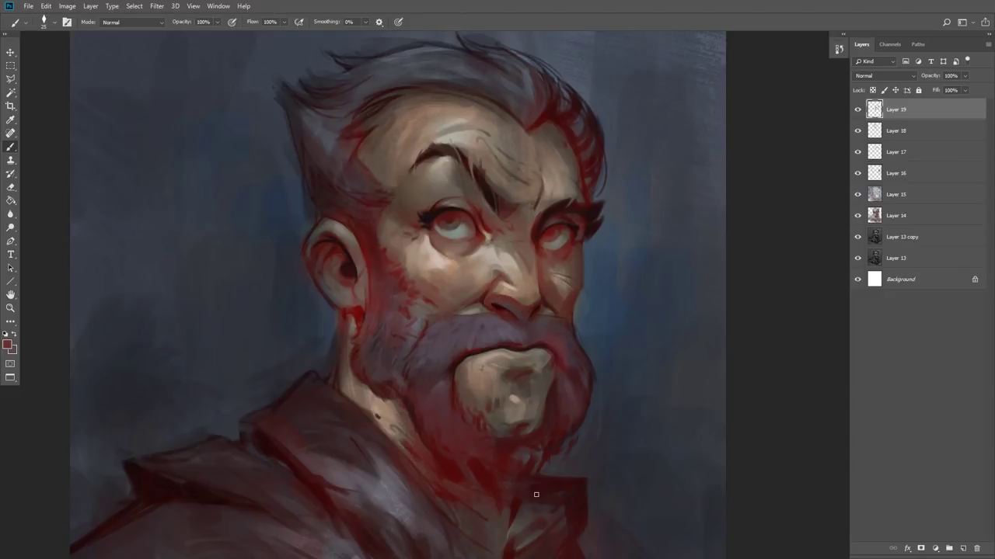
Step: Shade the far cheek between the nose and the face's edge with sampled tones, varying the brush size
left_click(520, 318, "alt")
key("bracketright")
key("bracketright")
key("bracketleft")
left_click_drag(548, 275, 564, 294)
left_click(561, 294, "alt")
key("bracketright")
left_click(555, 279, "alt")
left_click(555, 272, "alt")
Step: Touch up the background along the back of the hair with sampled dark blues
left_click(656, 332, "alt")
left_click(289, 168, "alt")
left_click(296, 186, "alt")
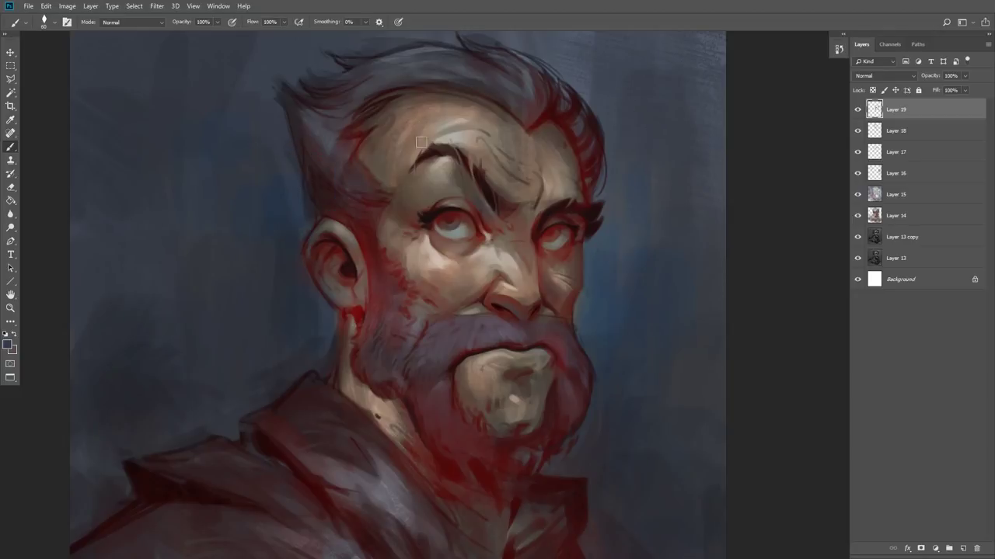
Step: Shade the near eye's upper lid and inner brow area with cool tones sampled around them
left_click(470, 185, "alt")
left_click(457, 189, "alt")
left_click(479, 207, "alt")
left_click(571, 304, "alt")
Step: Paint the lower lip and the shadow beneath it with reddish brown tones sampled around the mouth
mouse_move(475, 361)
left_mouse_down()
mouse_move(517, 350)
mouse_move(489, 362)
mouse_move(522, 366)
left_mouse_up()
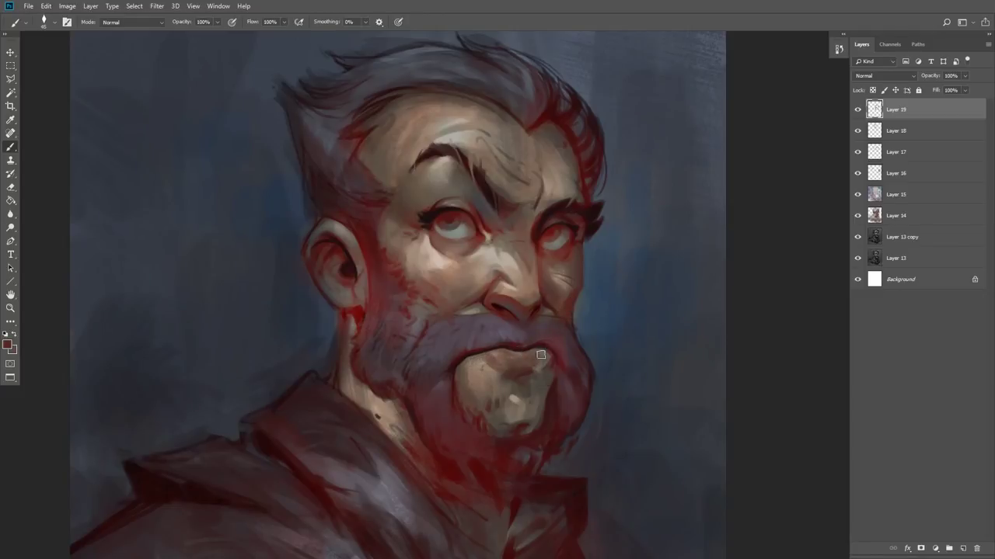
left_click(475, 365, "alt")
left_click(522, 365, "alt")
left_click(525, 373, "alt")
left_click(482, 360, "alt")
left_click(513, 344, "alt")
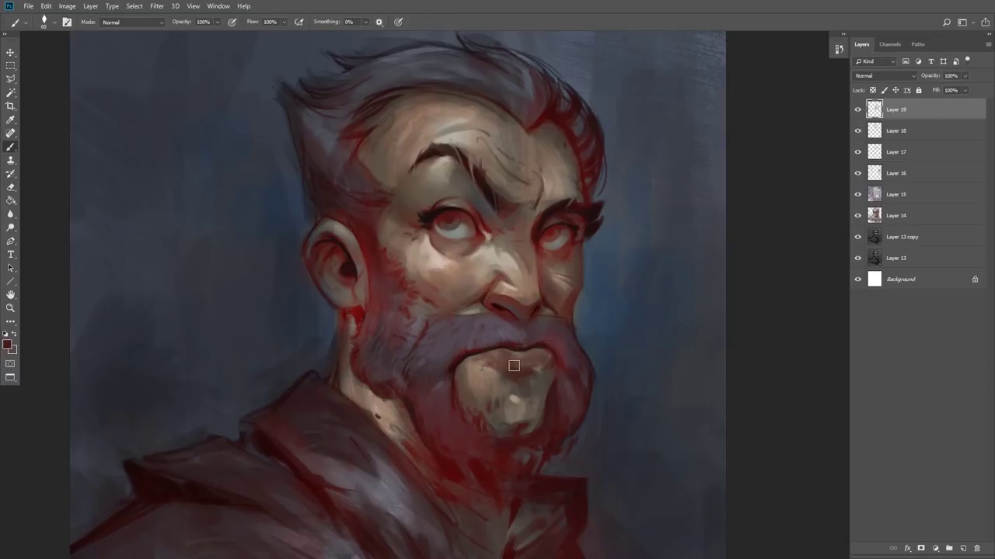
left_click(538, 368, "alt")
left_click(538, 371, "alt")
left_click(558, 359, "alt")
Step: Cover the lower part of the bare chin with beard in sampled dark reds, varying the brush size
left_click(566, 413, "alt")
key("bracketleft")
key("bracketleft")
mouse_move(525, 383)
left_mouse_down()
mouse_move(493, 415)
mouse_move(533, 392)
mouse_move(510, 423)
mouse_move(479, 395)
mouse_move(478, 424)
mouse_move(501, 421)
mouse_move(523, 443)
mouse_move(536, 441)
mouse_move(512, 446)
mouse_move(517, 430)
mouse_move(465, 438)
mouse_move(494, 456)
mouse_move(503, 439)
mouse_move(533, 425)
mouse_move(534, 406)
mouse_move(527, 462)
mouse_move(550, 441)
left_mouse_up()
left_click(439, 391, "alt")
key("bracketright")
left_click(478, 424, "alt")
key("bracketright")
key("bracketright")
left_click(464, 439, "alt")
key("bracketleft")
key("bracketleft")
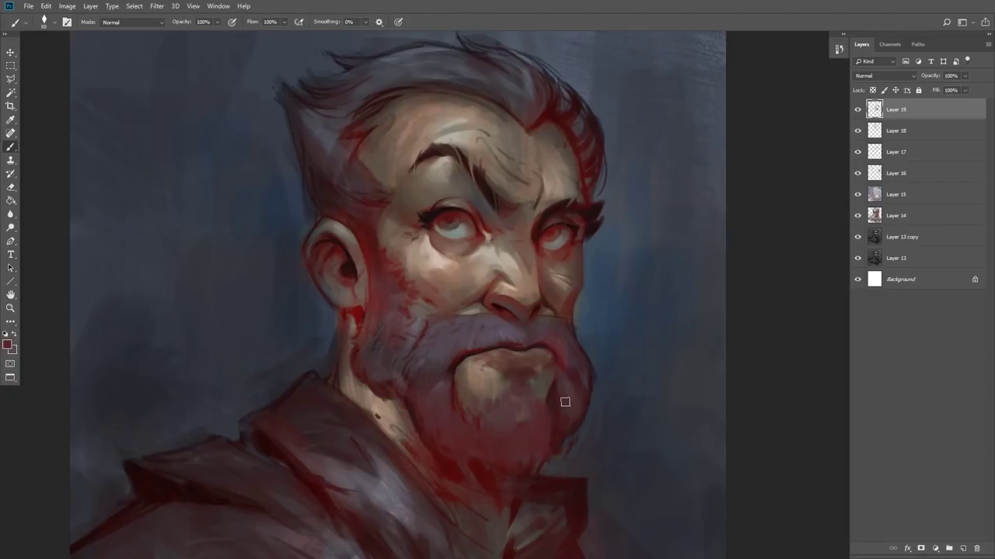
Step: Refine the beard's edge around the bare skin below the lip and add mauve highlights to the chin beard
left_click(457, 361, "alt")
key("bracketleft")
key("bracketleft")
left_click(458, 385, "alt")
left_click_drag(527, 376, 536, 394)
left_click(534, 396, "alt")
left_click(483, 318, "alt")
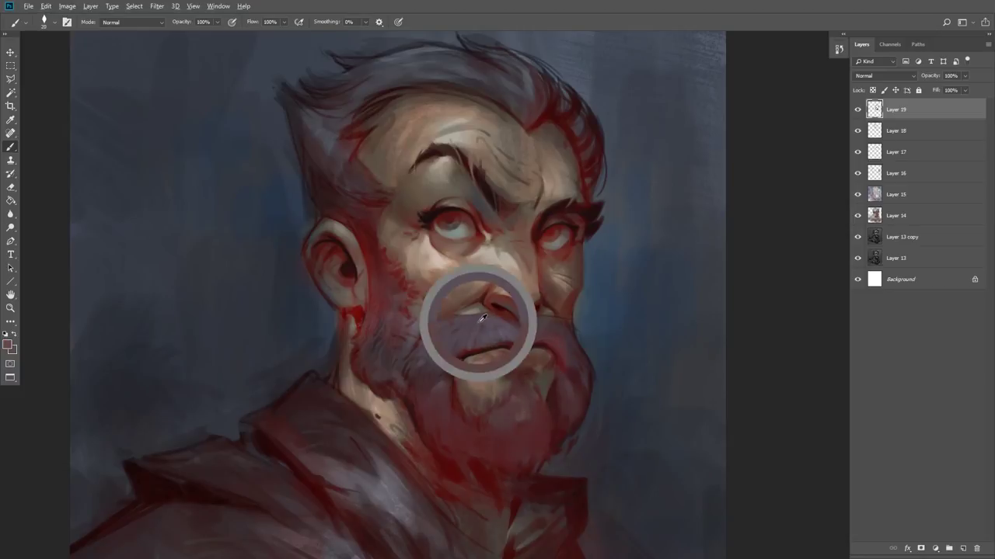
left_click(513, 422, "alt")
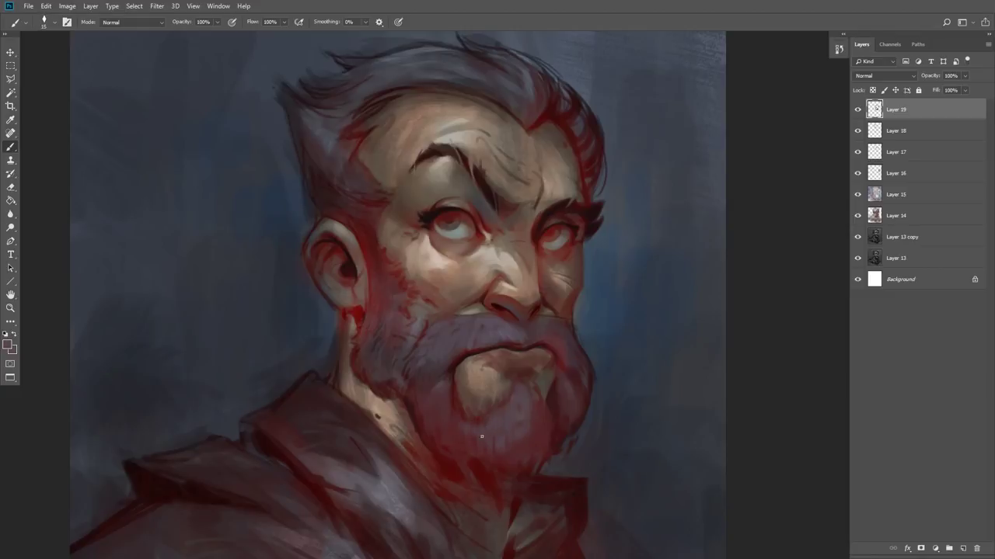
Step: Add mauve strands to the chin beard using tones sampled from it
left_click(523, 411, "alt")
left_click(533, 424, "alt")
left_click(461, 229, "alt")
mouse_move(165, 52)
left_mouse_down()
mouse_move(249, 173)
mouse_move(230, 168)
left_mouse_up()
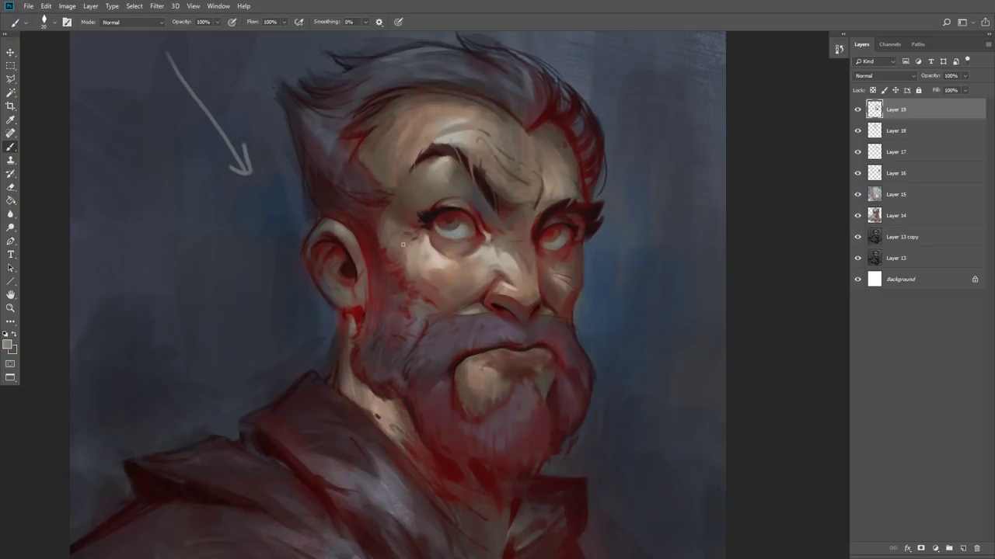
key("ctrl+z")
key("ctrl+z")
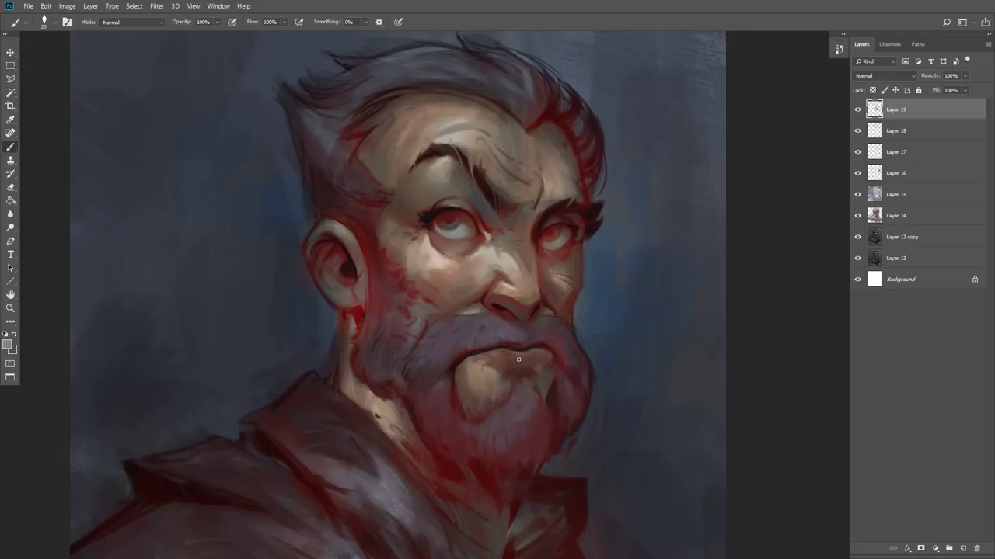
Step: Paint more hair strands across the lower chin beard with sampled reds and mauves, enlarging the brush
left_click(527, 412, "alt")
left_click(521, 454, "alt")
left_click(539, 419, "alt")
key("bracketright")
key("bracketright")
Step: Soften the beard's upper edge on the near cheek by blending sampled skin and beard tones
left_click(429, 358, "alt")
left_click(426, 346, "alt")
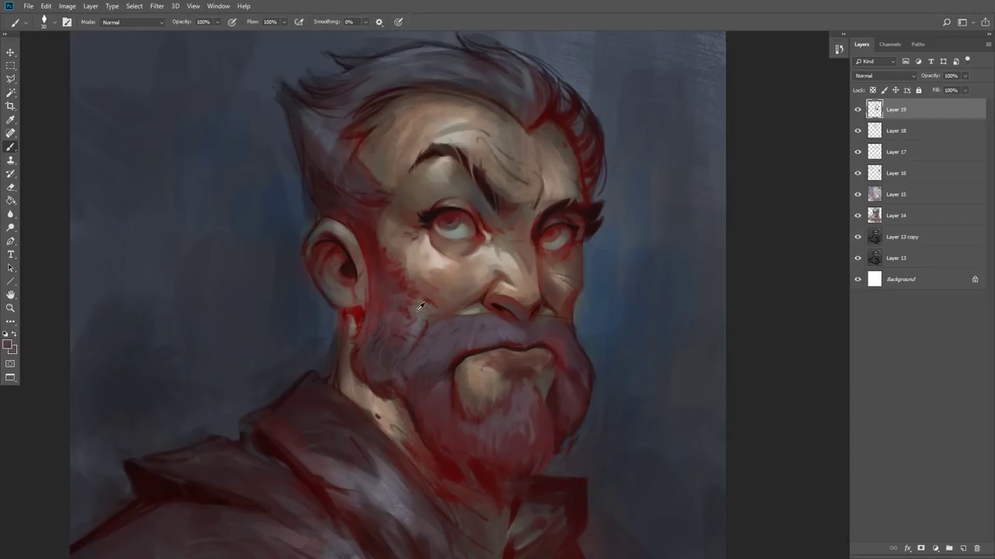
left_click(439, 292, "alt")
left_click(405, 260, "alt")
left_click(435, 303, "alt")
left_click(394, 308, "alt")
left_click(578, 351, "alt")
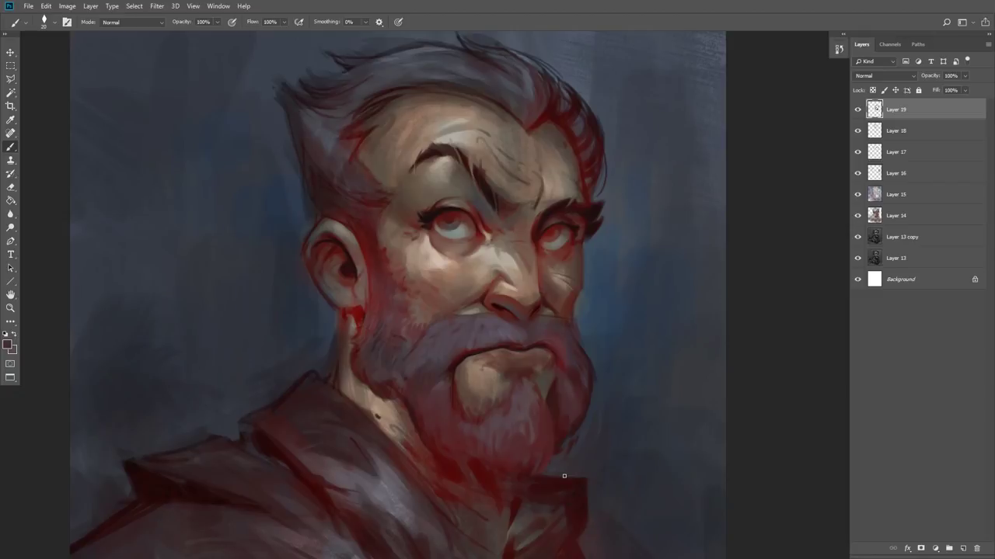
Step: Glaze the top and back of the hair with mauve sampled from the moustache, adding reddish tones above the ear
left_click(443, 342, "alt")
key("]")
mouse_move(460, 56)
left_mouse_down()
mouse_move(504, 94)
mouse_move(517, 94)
left_mouse_up()
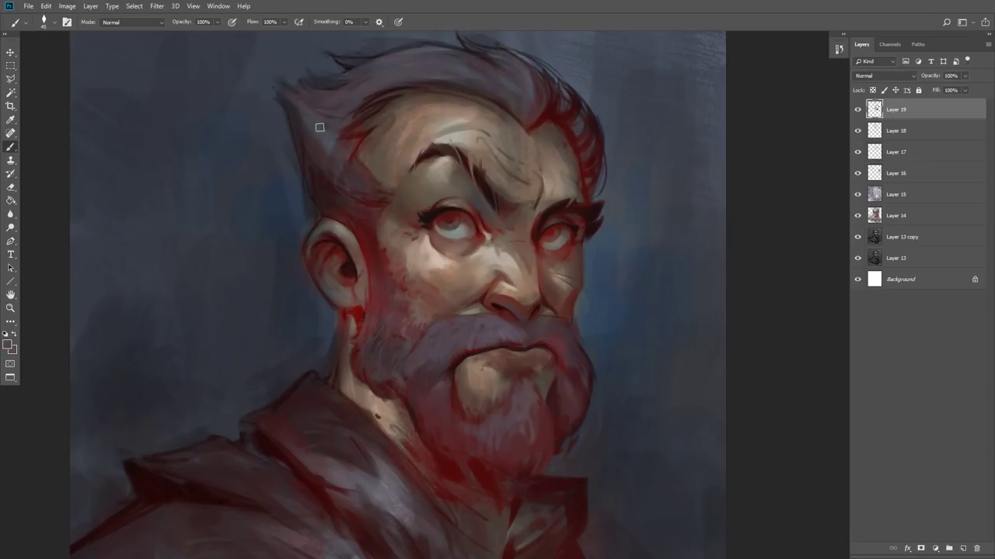
mouse_move(303, 119)
left_mouse_down()
mouse_move(340, 162)
mouse_move(342, 153)
mouse_move(330, 145)
mouse_move(322, 164)
mouse_move(346, 183)
left_mouse_up()
key("[")
left_click(344, 174, "alt")
left_click(316, 151, "alt")
left_click_drag(316, 151, 340, 195)
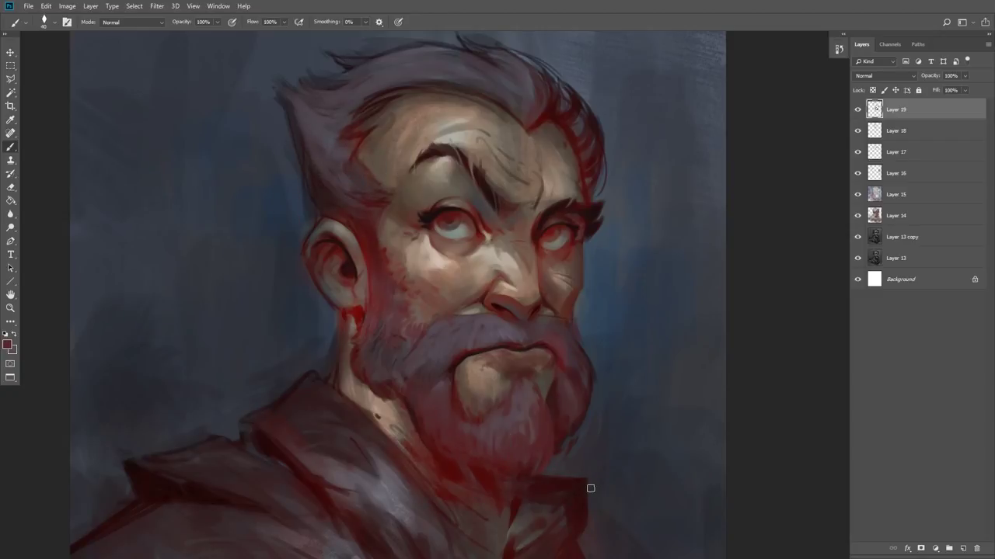
Step: Fill out the beard's outline along the near jaw and far chin with sampled dark reds
left_click(412, 406, "alt")
left_click(413, 412, "alt")
key("[")
left_click(418, 394, "alt")
left_click(564, 405, "alt")
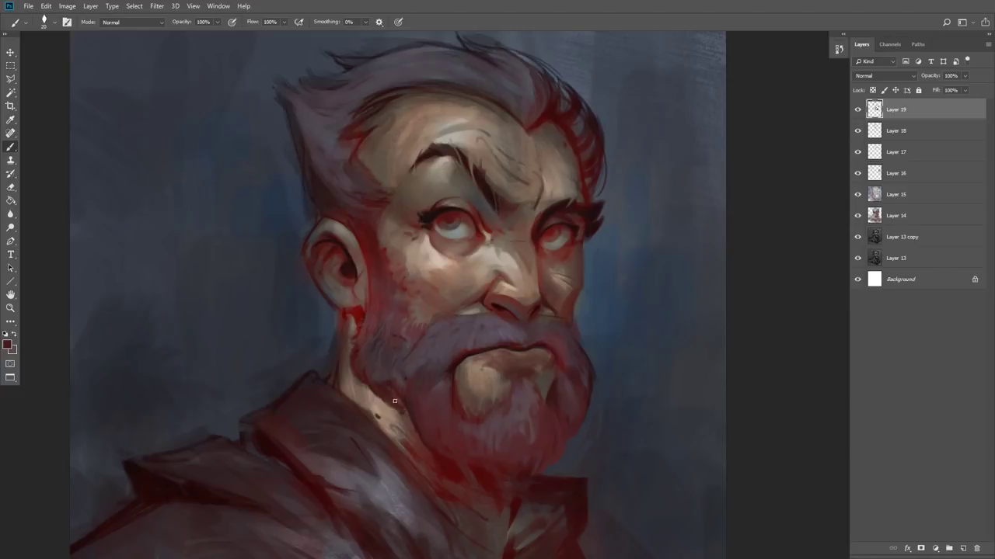
left_click(414, 361, "alt")
left_click(460, 227, "alt")
key("[")
mouse_move(362, 389)
left_mouse_down()
mouse_move(390, 341)
mouse_move(434, 363)
mouse_move(451, 390)
mouse_move(439, 467)
mouse_move(365, 437)
mouse_move(350, 403)
mouse_move(385, 350)
left_mouse_up()
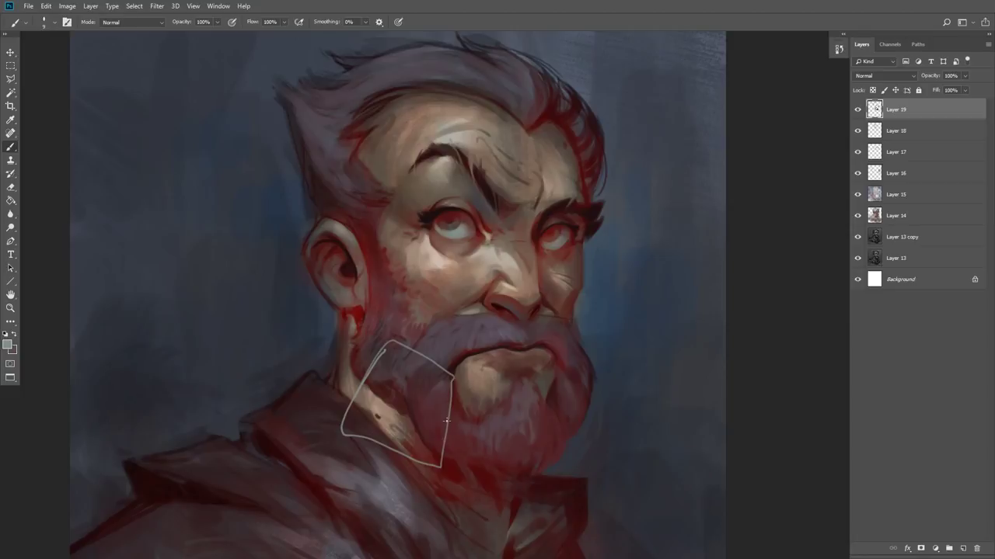
key("ctrl+d")
Step: Paint out the dark specks on the neck beside the beard using sampled skin tones
left_click(394, 374, "alt")
left_click(385, 404, "alt")
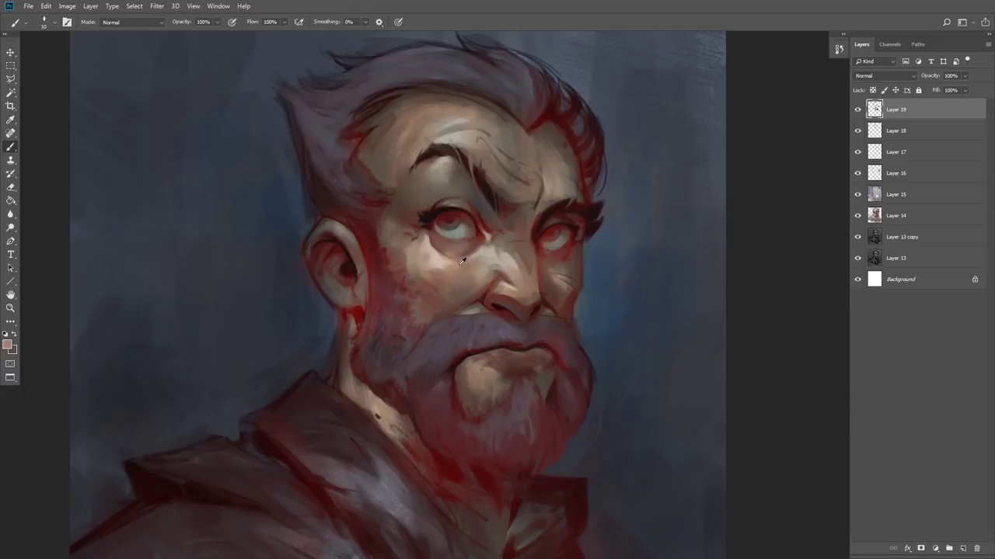
left_click(353, 372, "alt")
left_click(380, 404, "alt")
left_click(396, 404, "alt")
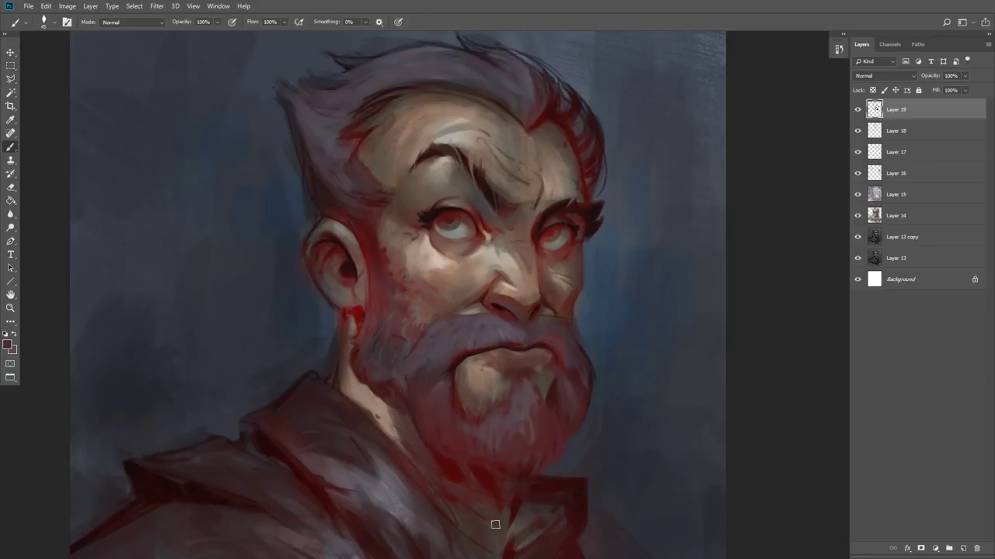
Step: Smooth the neck skin from the hood's edge up to the earlobe with sampled skin and background tones
left_click(390, 231, "alt")
left_click(347, 383, "alt")
left_click(344, 352, "alt")
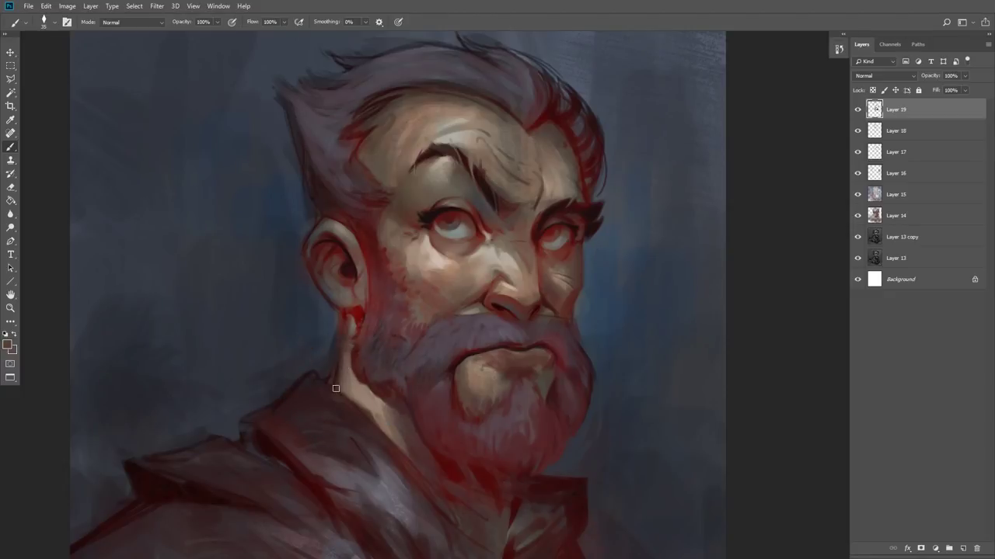
left_click(343, 387, "alt")
left_click_drag(346, 336, 346, 316)
left_click(324, 323, "alt")
left_click(342, 299, "alt")
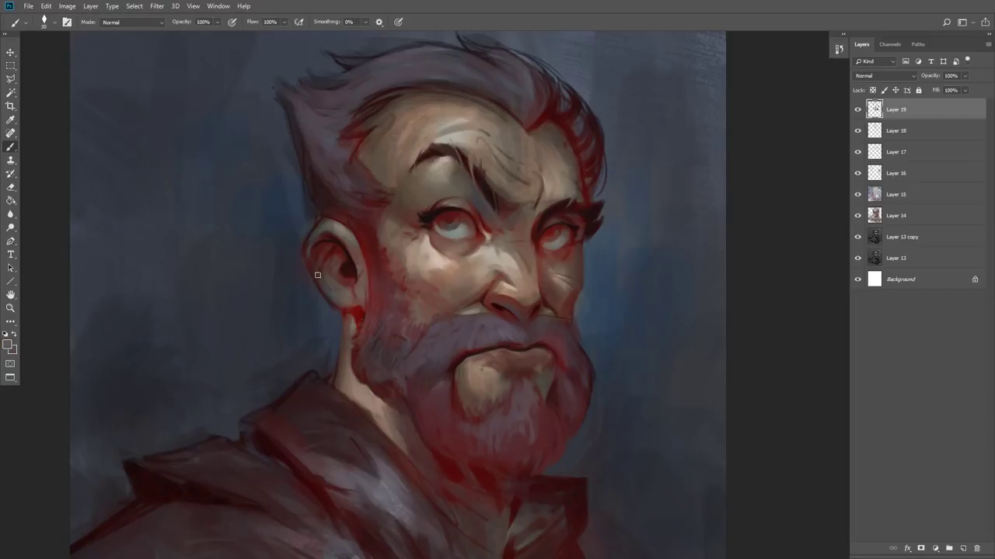
Step: Repaint the ear's lobe, inner fold and outer rim with sampled skin and reddish tones
left_click(348, 310, "alt")
left_click(363, 297, "alt")
left_click(352, 288, "alt")
left_click(359, 283, "alt")
left_click(353, 278, "alt")
left_click(352, 297, "alt")
left_click(361, 285, "alt")
left_click(317, 269, "alt")
left_click(355, 317, "alt")
left_click(327, 281, "alt")
left_click(329, 286, "alt")
left_click(342, 301, "alt")
Step: Clean up the hair's back outline and the hairline above the ear with sampled hair and background tones
left_click(311, 150, "alt")
left_click_drag(290, 105, 314, 179)
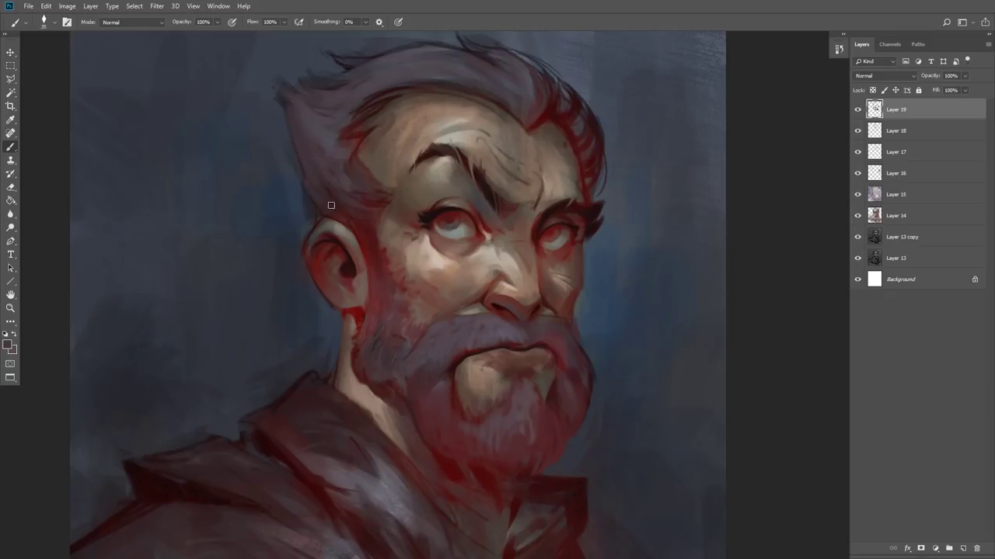
left_click(330, 183, "alt")
left_click(315, 185, "alt")
left_click(338, 205, "alt")
left_click(367, 236, "alt")
key("[")
key("[")
key("[")
mouse_move(346, 204)
left_mouse_down()
mouse_move(331, 180)
mouse_move(321, 189)
left_mouse_up()
left_click(357, 231, "alt")
key("[")
Step: Add a new layer above Layer 19
left_click(962, 549)
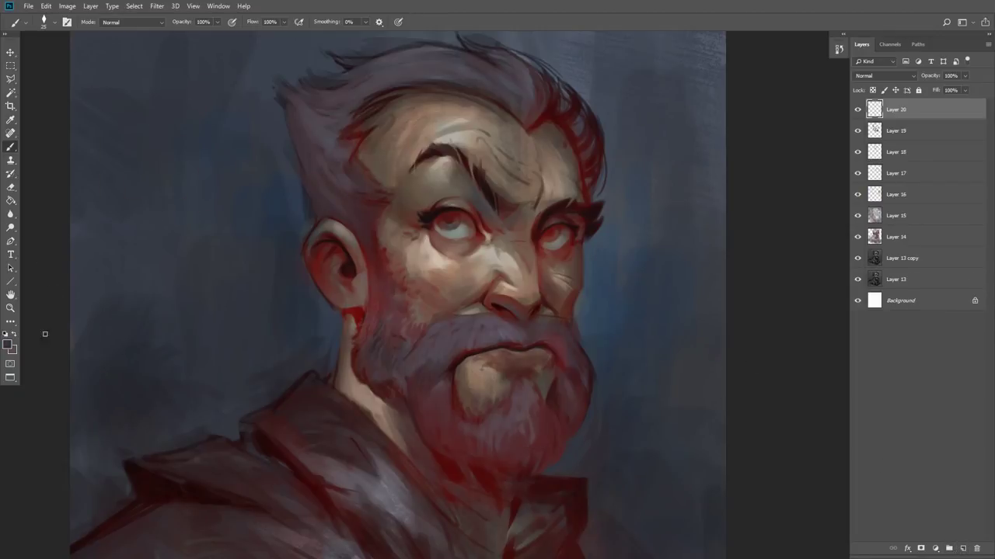
left_click(7, 347)
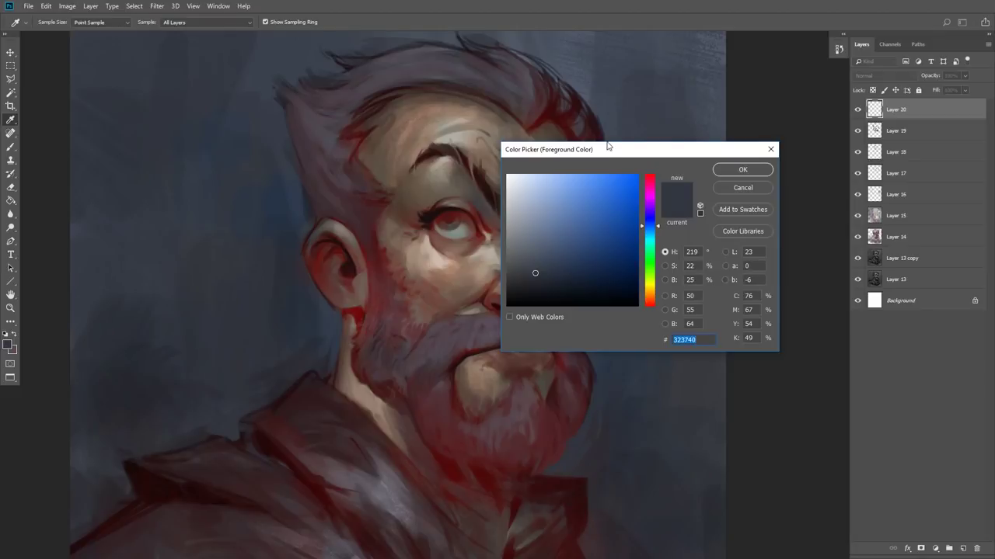
left_click(743, 189)
key("b")
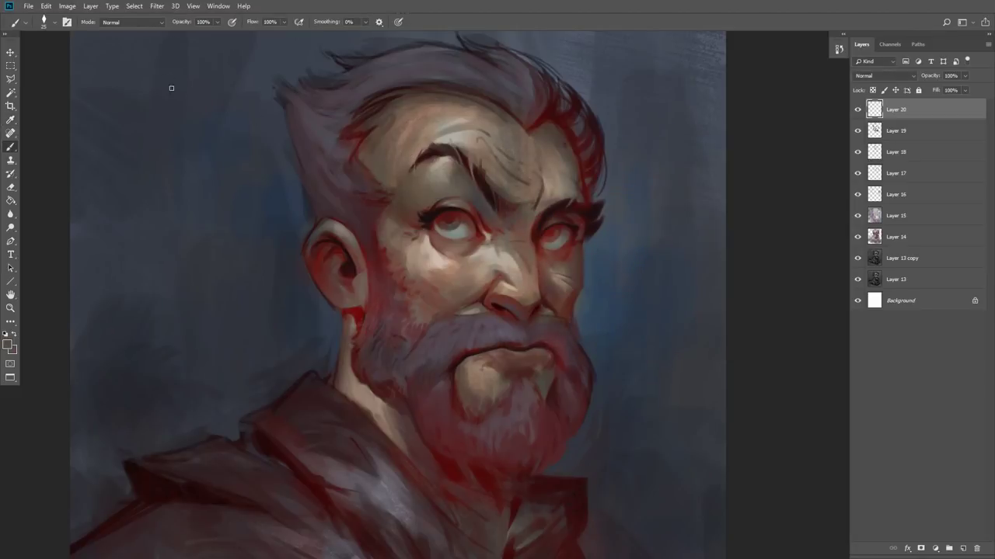
left_click_drag(164, 78, 248, 172)
left_click_drag(223, 166, 249, 172)
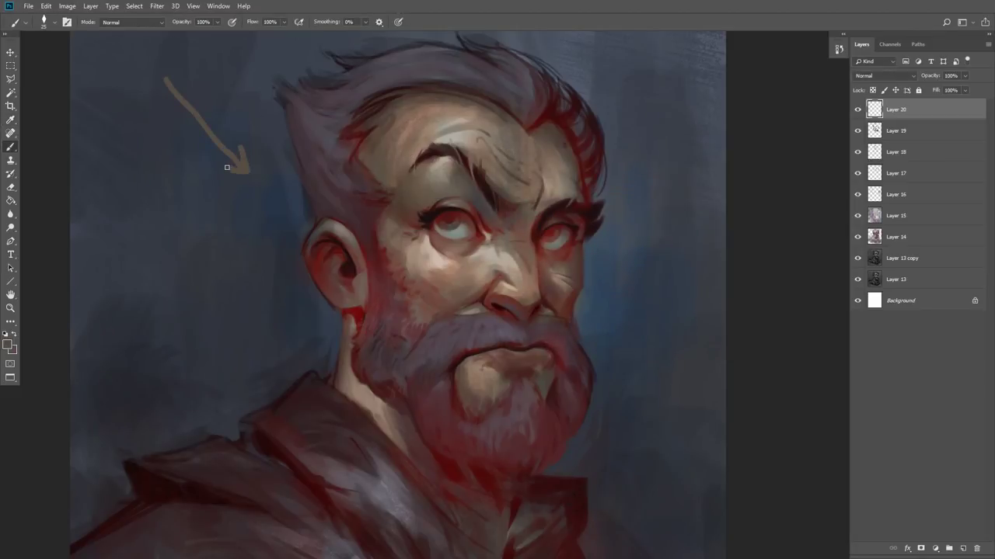
left_click(597, 309, "alt")
left_click_drag(697, 410, 659, 409)
key("ctrl+z")
key("ctrl+z")
key("ctrl+z")
key("ctrl+z")
Step: Set the foreground colour to 5f86b2 and paint a rim light on the nose tip and far cheek
left_click(8, 347)
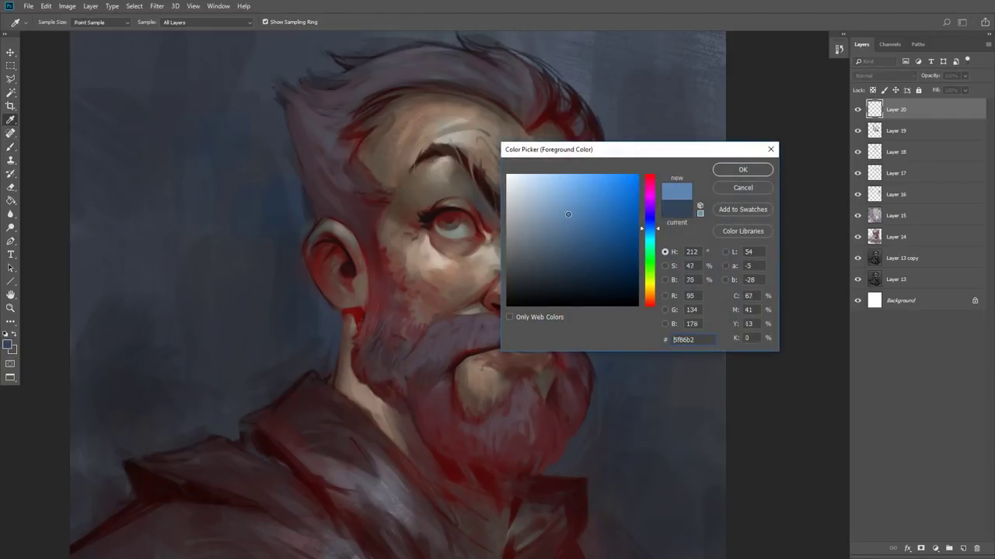
left_click(735, 170)
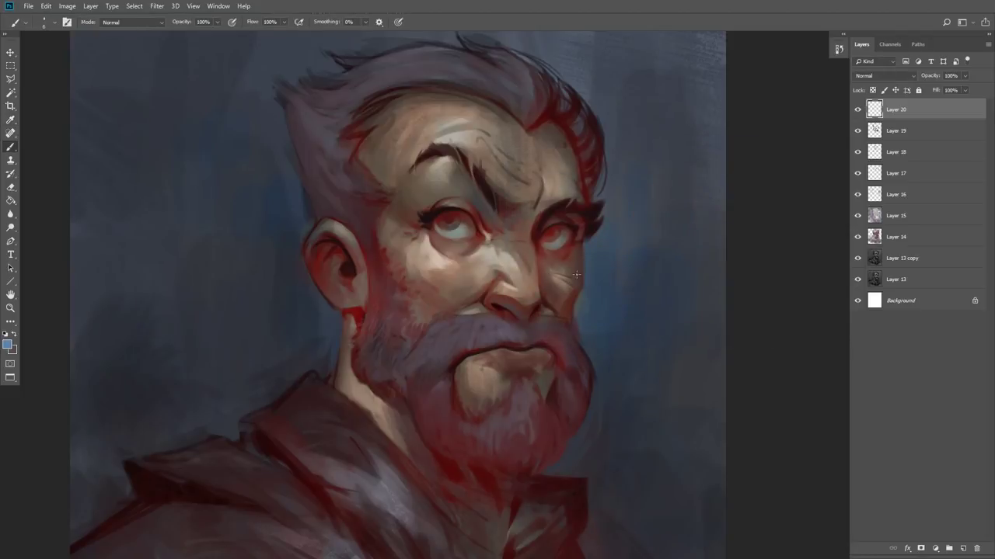
mouse_move(565, 314)
left_mouse_down()
mouse_move(577, 292)
mouse_move(567, 315)
left_mouse_up()
left_click_drag(542, 302, 528, 314)
left_click_drag(567, 319, 571, 329)
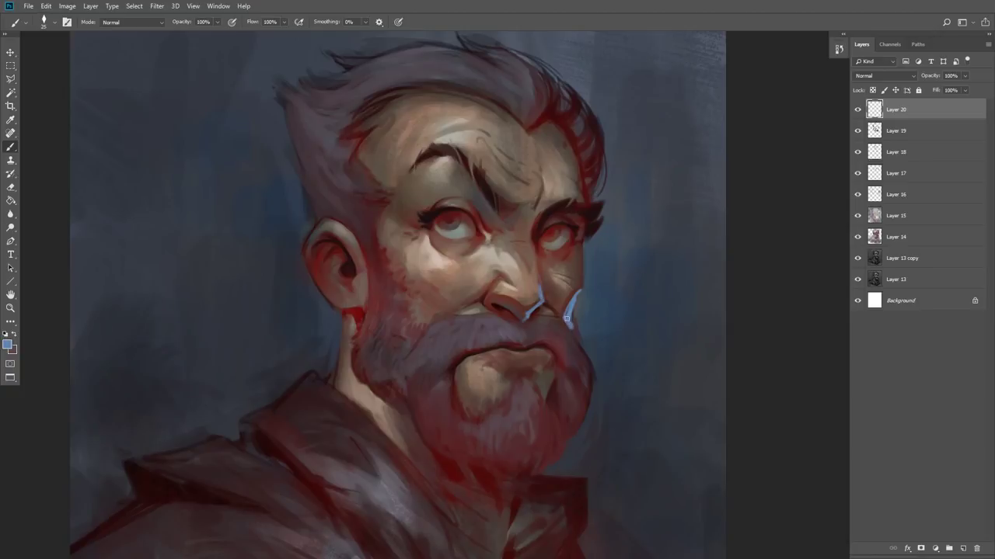
Step: Extend the blue rim light along the far eye socket, the beard's far edge and the far temple hair
key("bracketleft")
left_click_drag(580, 238, 583, 218)
mouse_move(588, 365)
left_mouse_down()
mouse_move(585, 423)
mouse_move(586, 412)
mouse_move(560, 465)
left_mouse_up()
key("bracketleft")
key("bracketleft")
mouse_move(562, 420)
left_mouse_down()
mouse_move(560, 463)
mouse_move(536, 478)
left_mouse_up()
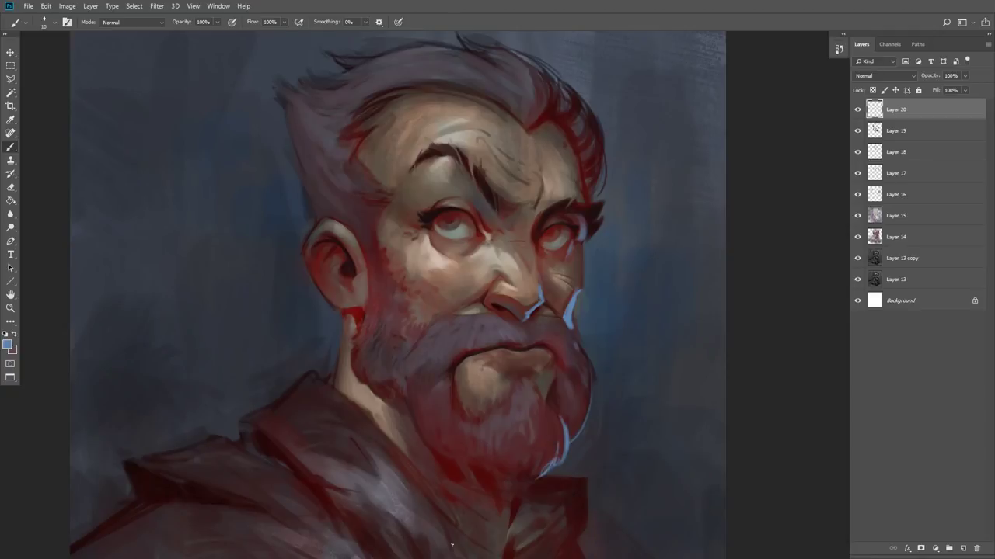
left_click_drag(581, 348, 587, 398)
left_click_drag(581, 172, 587, 203)
left_click_drag(603, 161, 589, 200)
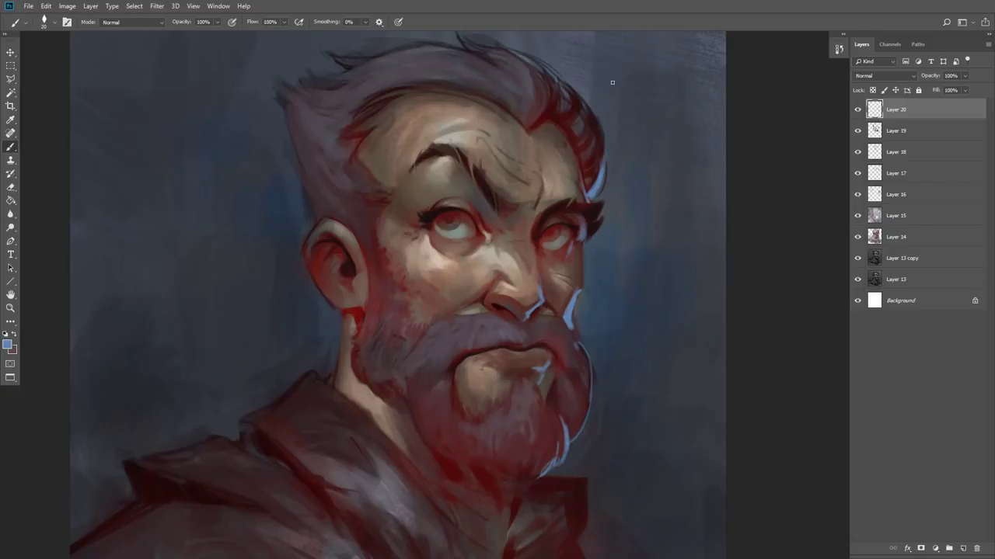
Step: Trim the blue rim light on the nose tip with skin tones sampled beside it
left_click_drag(564, 193, 493, 186)
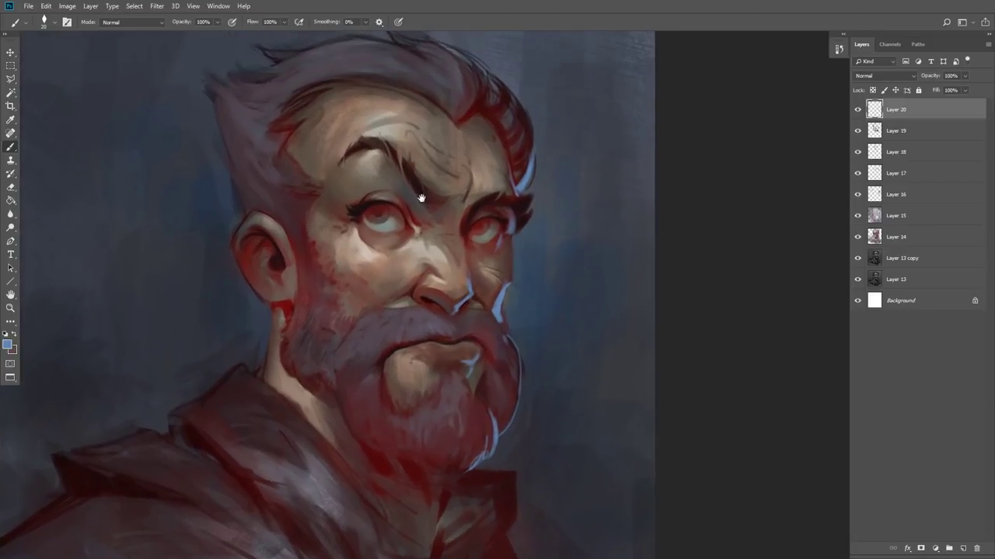
left_click(454, 306, "alt")
left_click(466, 289, "alt")
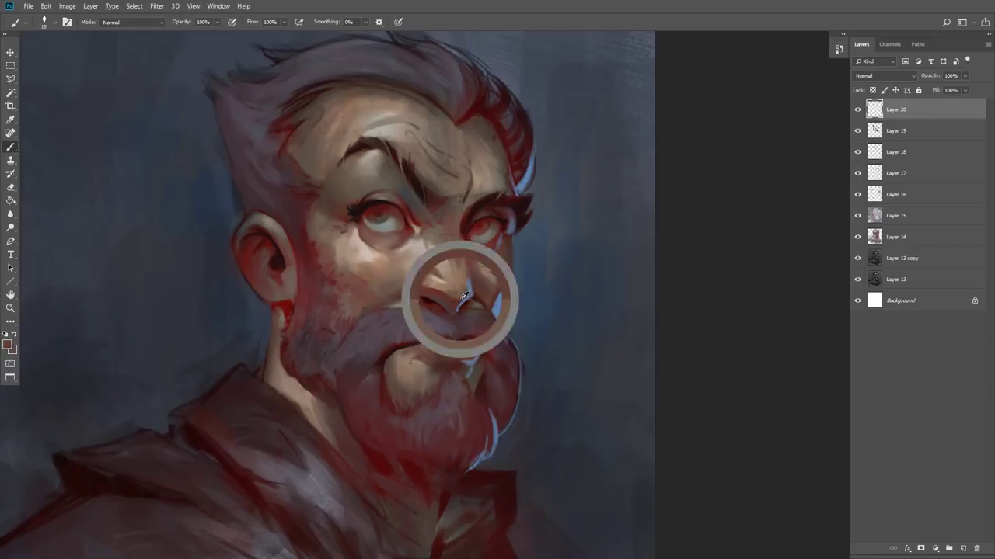
left_click(468, 273, "alt")
left_click(470, 274, "alt")
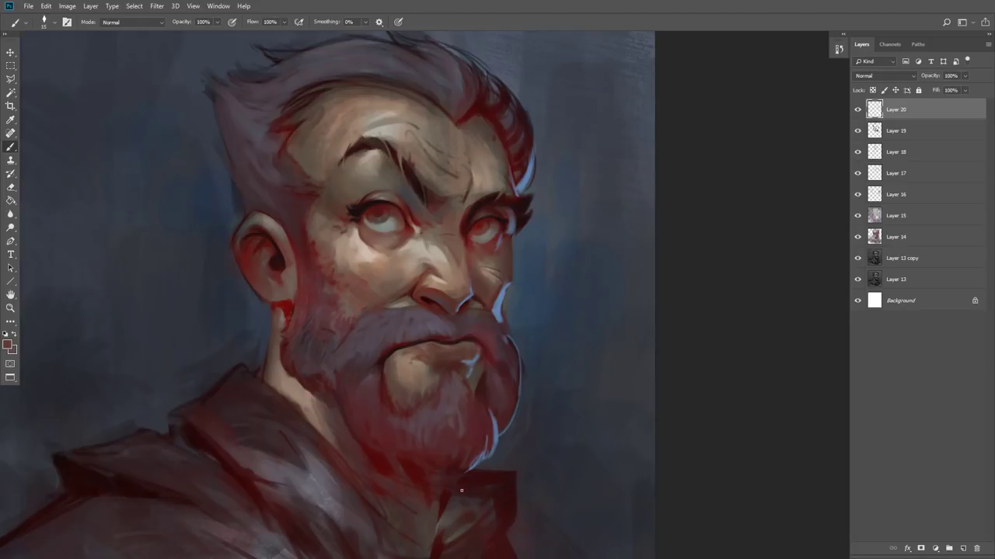
Step: Thicken the blue rim along the far side of the beard using blues sampled from the cheek highlight
key("bracketleft")
left_click(501, 305, "alt")
left_click_drag(519, 347, 523, 411)
left_click(530, 364, "alt")
left_click(520, 369, "alt")
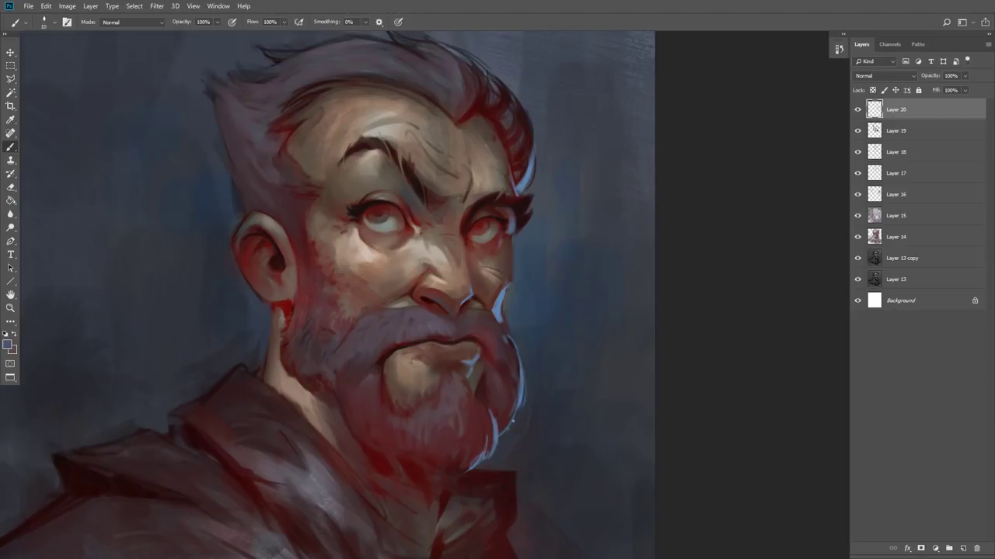
Step: Blend the blue rim on the chin beard's edge into the red hair with sampled tones
left_click(491, 422, "alt")
left_click(499, 444, "alt")
left_click_drag(490, 423, 487, 458)
left_click(481, 450, "alt")
key("]")
key("]")
left_click(488, 452, "alt")
left_click(484, 424, "alt")
Step: Break the rim light on the far side of the beard into fine blue and dark hair strands
left_click(519, 392, "alt")
left_click_drag(519, 379, 505, 423)
left_click(515, 396, "alt")
left_click(519, 380, "alt")
key("[")
left_click_drag(521, 378, 517, 362)
left_click(514, 353, "alt")
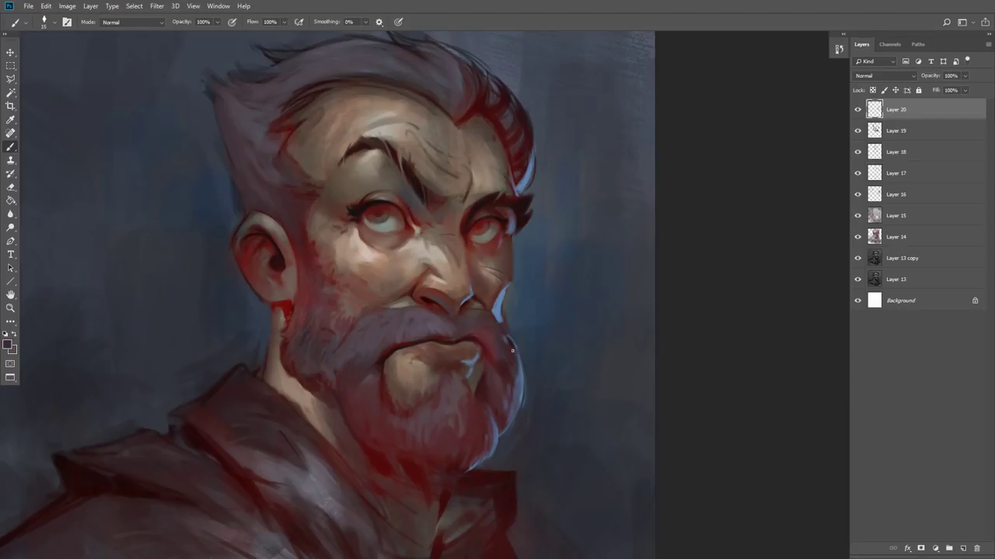
left_click(526, 370, "alt")
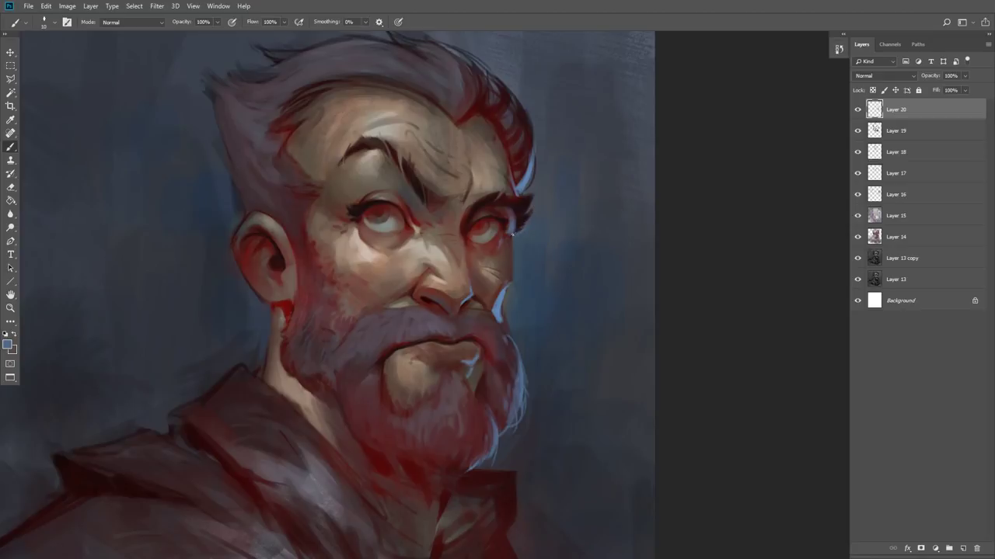
Step: Refine the blue rim light on the far eye socket and cheek with sampled skin, blue and background tones
left_click(506, 240, "alt")
left_click(502, 284, "alt")
left_click(495, 298, "alt")
left_click(500, 303, "alt")
left_click(509, 289, "alt")
left_click(510, 318, "alt")
left_click(500, 324, "alt")
key("bracketleft")
key("bracketleft")
Step: Add sampled light blue to the white of the far eye with a larger brush
left_click(522, 184, "alt")
key("bracketright")
key("bracketright")
left_click_drag(489, 238, 492, 232)
Step: Widen the rim light on the far temple hair with sampled blue and dark strands
left_click(522, 160, "alt")
key("bracketleft")
mouse_move(529, 142)
left_mouse_down()
mouse_move(521, 123)
mouse_move(529, 138)
mouse_move(516, 179)
left_mouse_up()
left_click(516, 165, "alt")
left_click(531, 167, "alt")
left_click_drag(534, 141, 527, 186)
left_click(532, 172, "alt")
key("[")
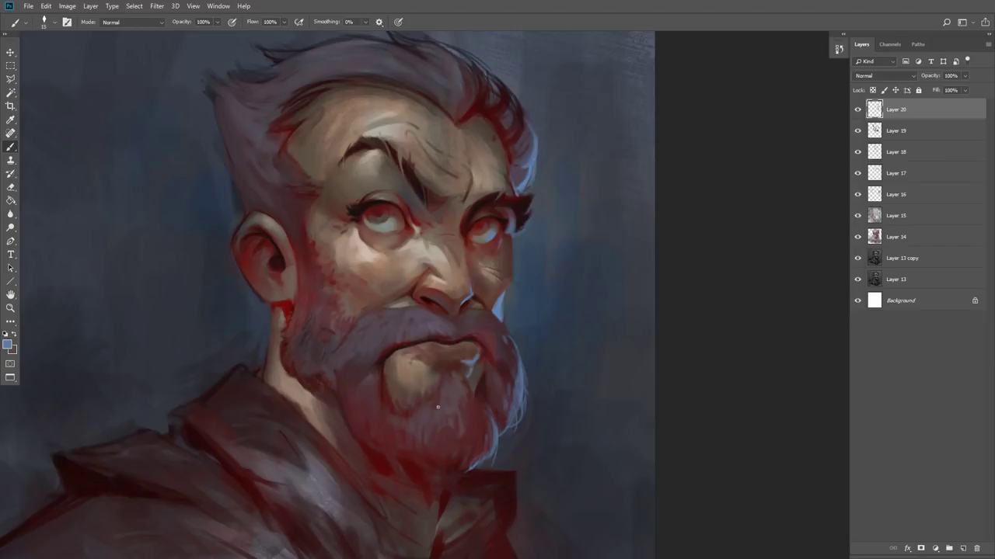
Step: Flip the canvas horizontally and zoom out to check the whole portrait
mouse_move(413, 349)
left_mouse_down()
mouse_move(492, 329)
mouse_move(455, 233)
left_mouse_up()
key("ctrl+shift+h")
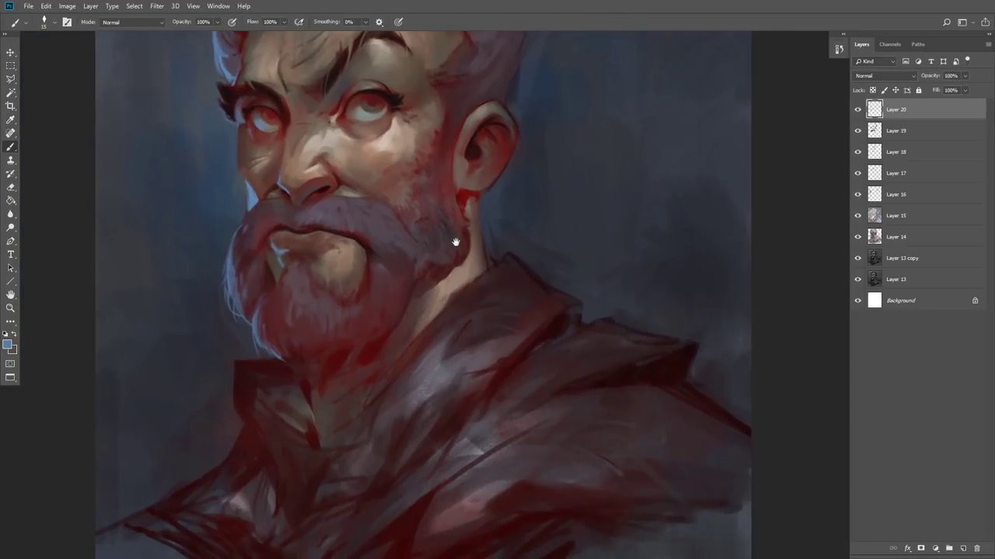
left_click(11, 308)
left_click(257, 307, "alt")
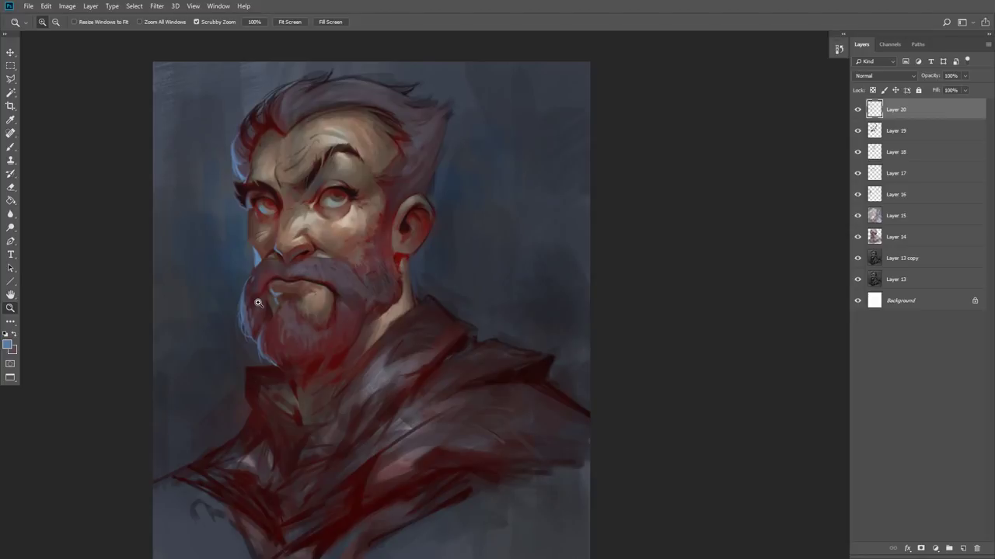
Step: Continue the blue rim light up the outer edge of the far-side hair with sampled blues and smaller brushes
left_click(10, 146)
key("bracketleft")
left_click(242, 118, "alt")
left_click_drag(253, 115, 274, 98)
left_click(236, 163, "alt")
key("bracketleft")
key("bracketleft")
key("bracketleft")
left_click_drag(244, 139, 255, 110)
key("bracketleft")
key("bracketright")
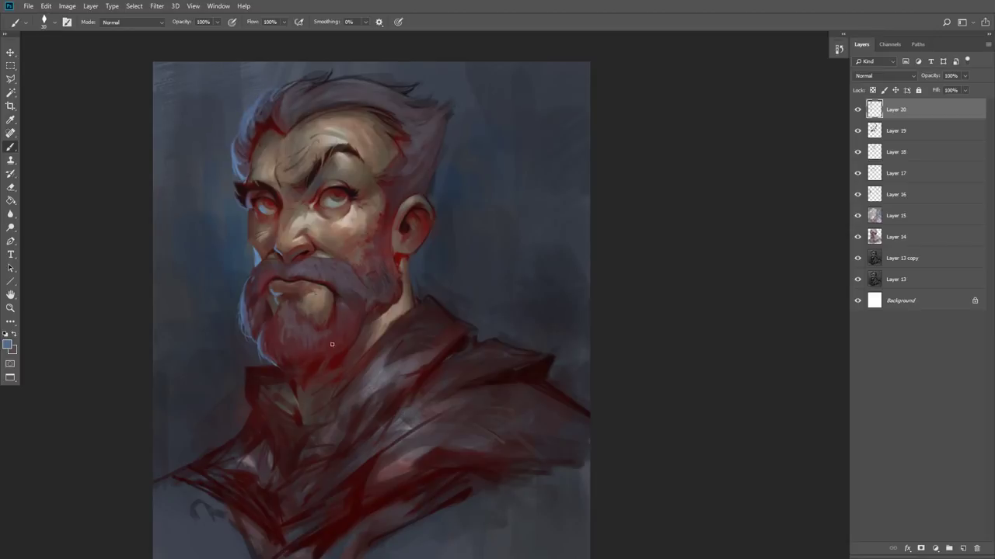
Step: Define the lower beard and its jaw-side strands with sampled red and grey-purple tones
left_click(267, 344, "alt")
left_click(307, 356, "alt")
left_click(289, 352, "alt")
left_click(350, 337, "alt")
left_click(334, 317, "alt")
left_click(342, 293, "alt")
left_click(360, 332, "alt")
Step: Add finer strands to the chin and near side of the beard with sampled colours and smaller brushes
key("[")
left_click(318, 369, "alt")
left_click(362, 301, "alt")
left_click(357, 314, "alt")
key("[")
left_click(355, 308, "alt")
Step: Shift the paint colour's hue to a muted blue-grey and refine the moustache with it and sampled tones
left_click(9, 343)
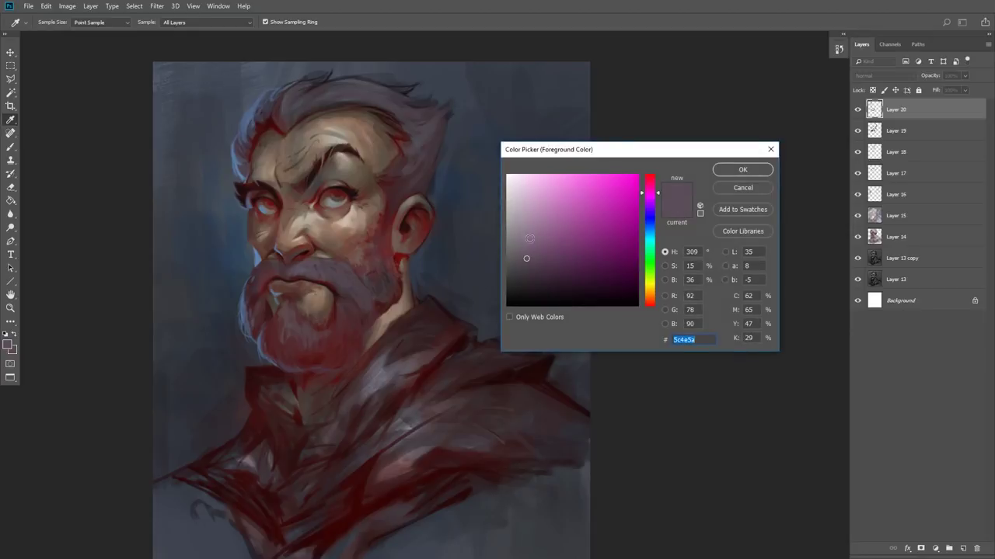
left_click(647, 220)
left_click(740, 167)
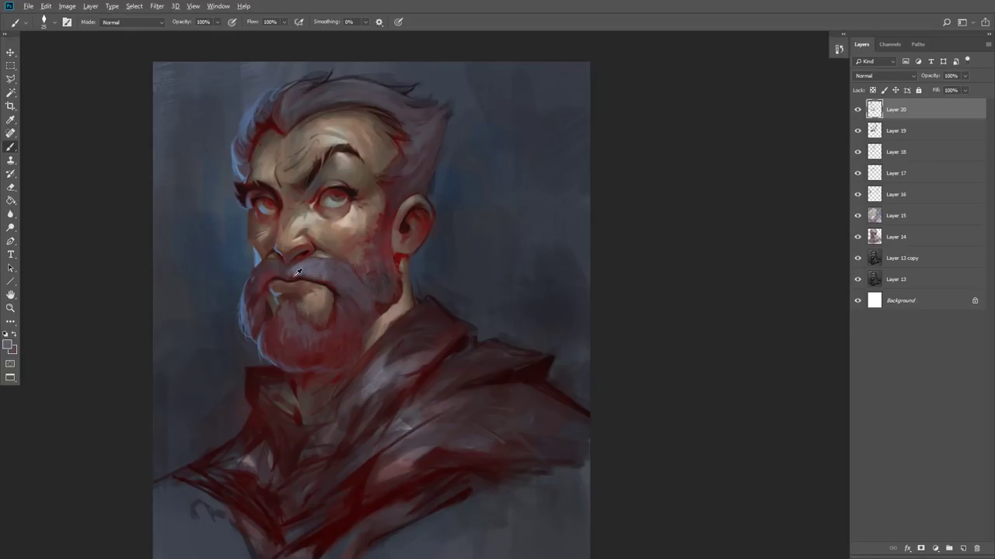
left_click(288, 272, "alt")
left_click(301, 265, "alt")
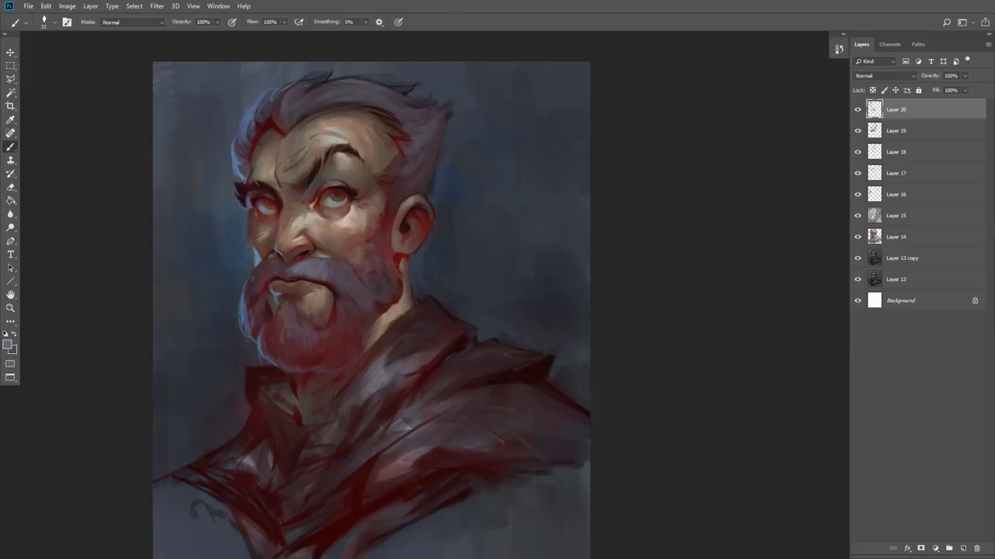
left_click(328, 269, "alt")
left_click(328, 260, "alt")
left_click(318, 272, "alt")
left_click(326, 280, "alt")
left_click(343, 286, "alt")
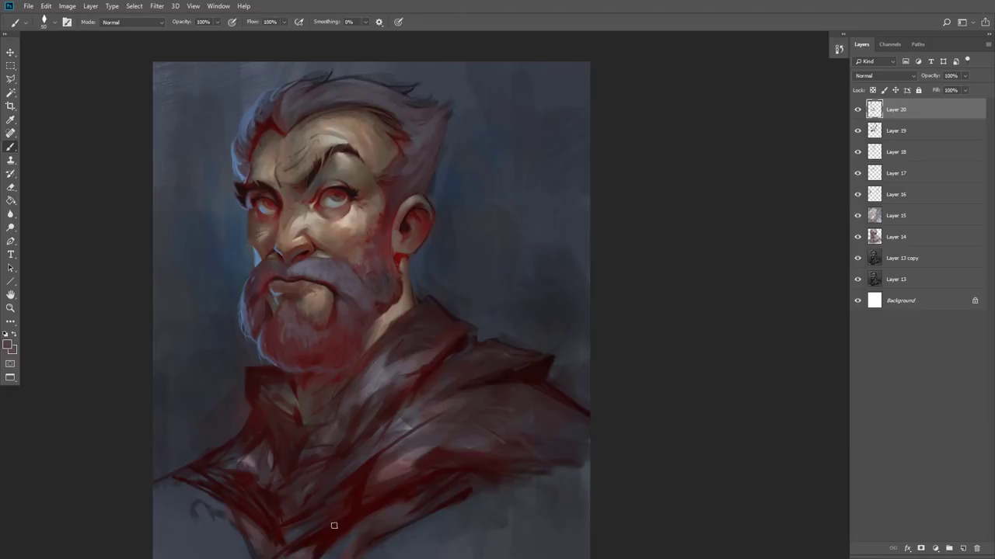
Step: Lay muted purple over the beard below the near ear, reducing the brush from 60 px for detail
left_click_drag(388, 293, 389, 272)
key("bracketleft")
key("bracketleft")
key("bracketleft")
left_click(388, 284, "alt")
key("bracketleft")
Step: Blend the near-side beard into the cheek and jaw with sampled beard tones and a 30 px brush
left_click(374, 272, "alt")
left_click(384, 286, "alt")
left_click(389, 288, "alt")
left_click(377, 303, "alt")
left_click(364, 303, "alt")
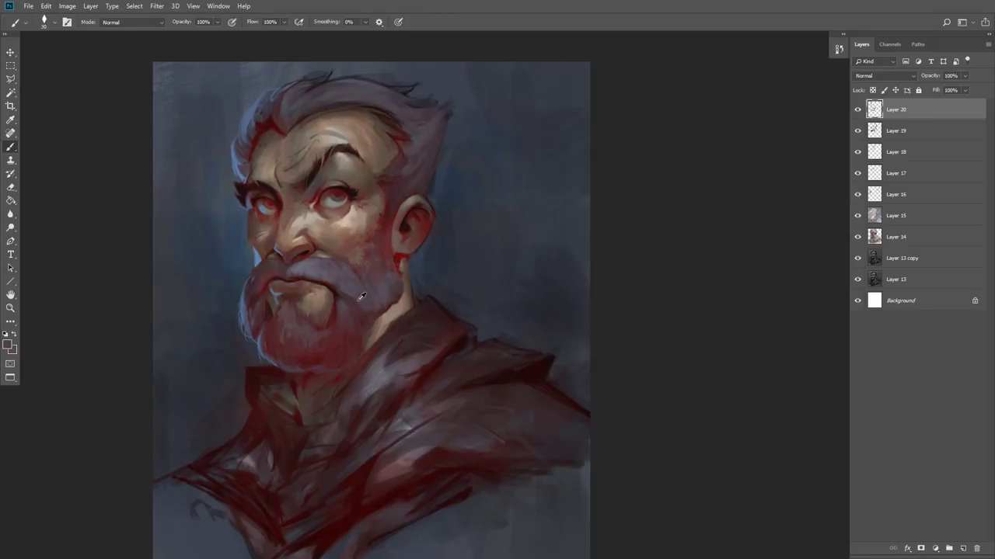
left_click(356, 273, "alt")
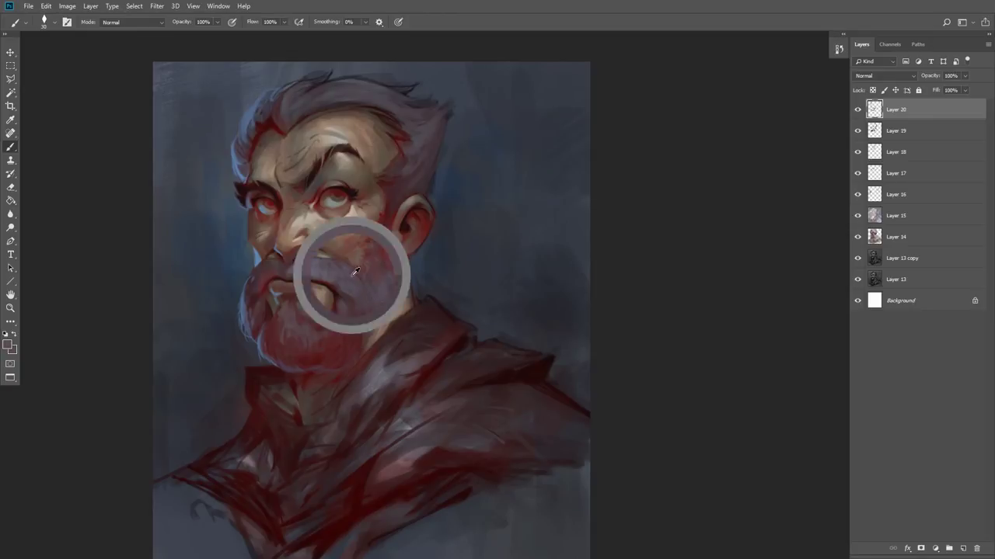
left_click(381, 311, "alt")
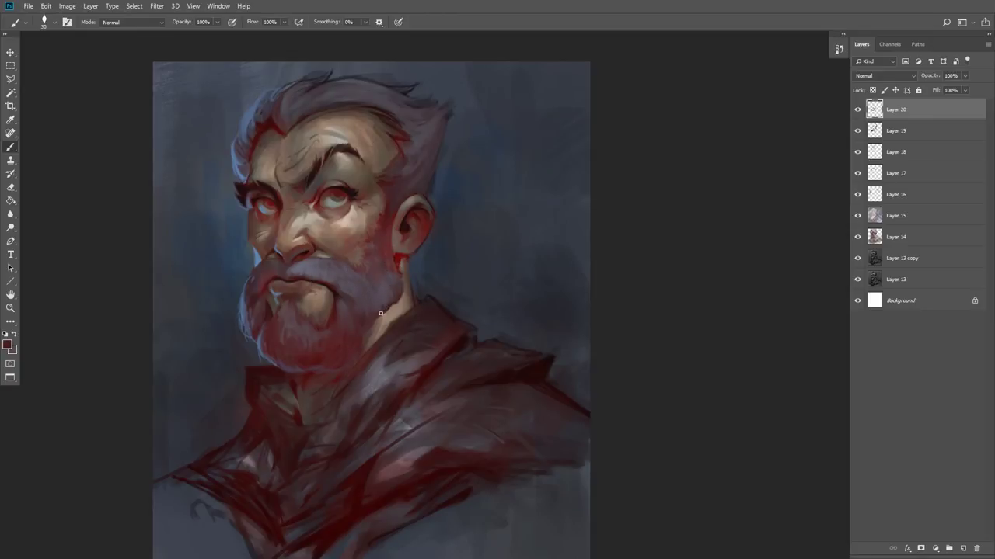
left_click(389, 289, "alt")
Step: Touch up the far beard edge, mouth, lower lip and chin with sampled beard and skin tones
left_click(255, 325, "alt")
left_click(268, 295, "alt")
left_click(288, 284, "alt")
left_click(289, 288, "alt")
left_click(311, 295, "alt")
left_click(310, 312, "alt")
left_click(314, 292, "alt")
key("]")
Step: Add a new layer in Multiply mode and set the foreground colour to dark blue-grey 252a31
left_click(962, 548)
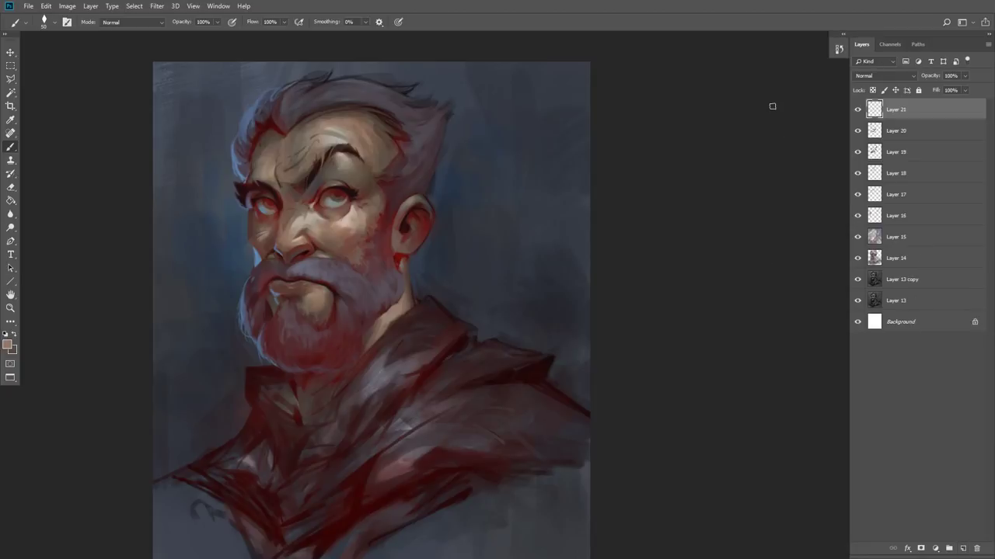
left_click(877, 75)
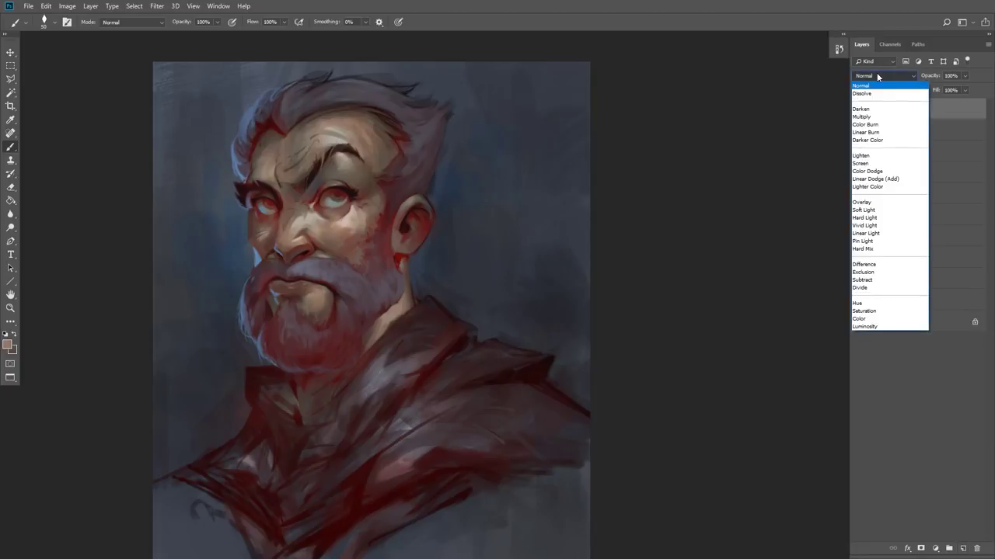
left_click(873, 116)
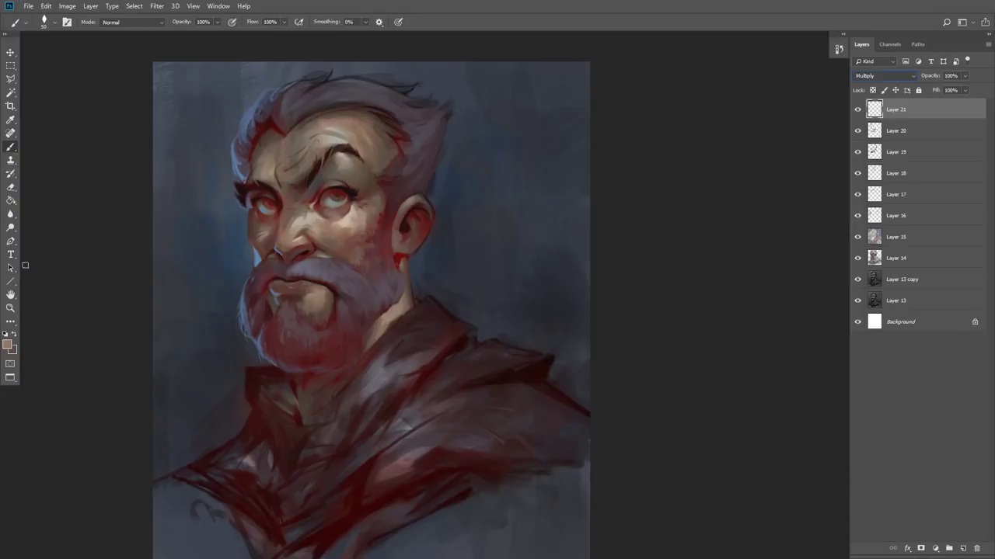
left_click(9, 347)
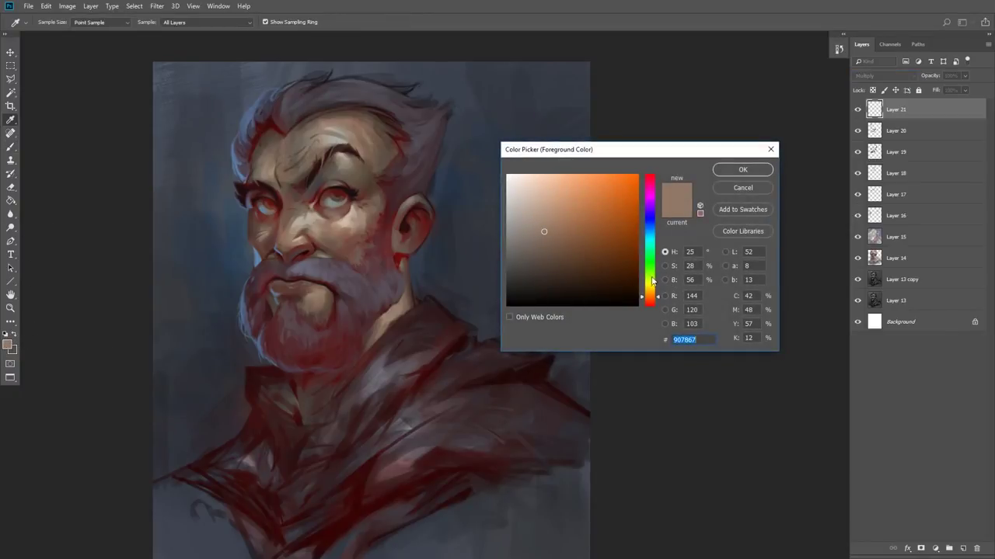
left_click(651, 306)
mouse_move(579, 264)
left_mouse_down()
mouse_move(555, 271)
mouse_move(568, 257)
mouse_move(531, 285)
mouse_move(541, 282)
left_mouse_up()
left_click(650, 228)
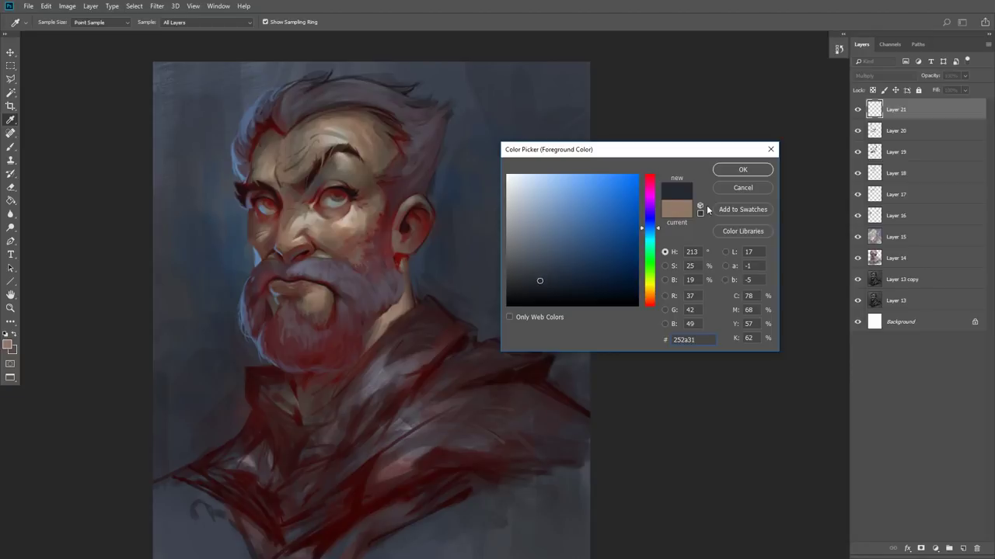
left_click(742, 169)
Step: Try a dark stroke on the background behind the near shoulder with a 250 px textured brush
key("b")
left_click(56, 23)
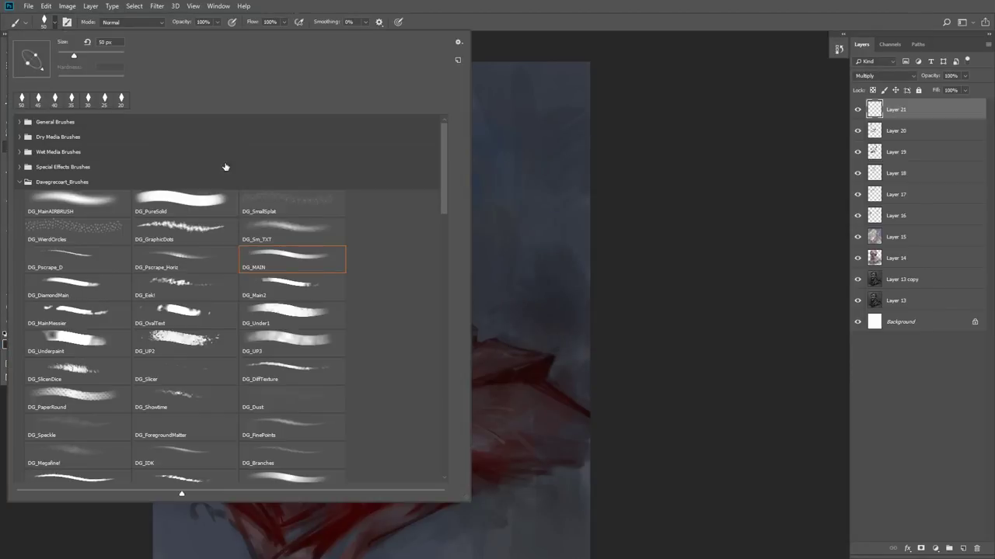
left_click(303, 334)
left_click(649, 234)
key("[")
key("[")
key("[")
key("[")
mouse_move(565, 178)
left_mouse_down()
mouse_move(582, 278)
mouse_move(549, 333)
left_mouse_up()
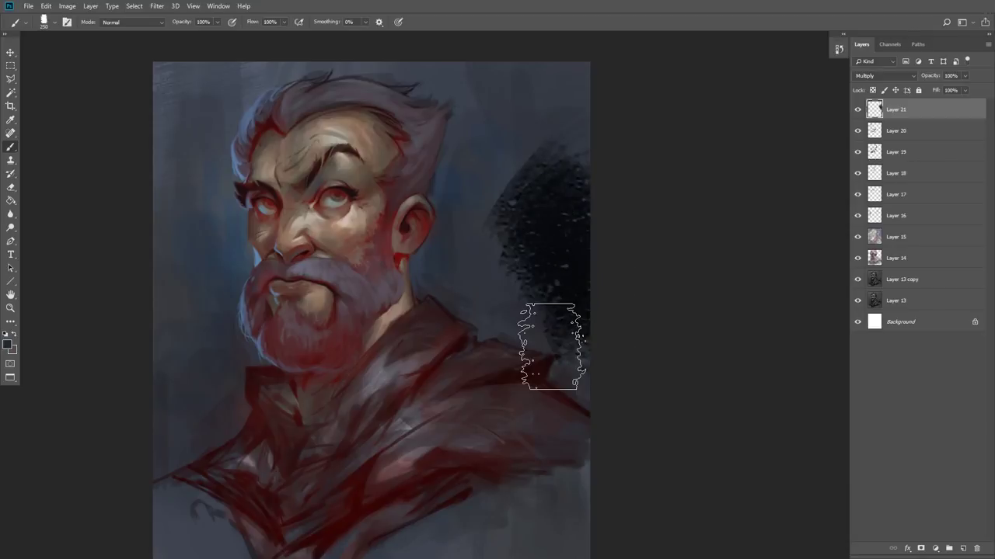
key("ctrl+z")
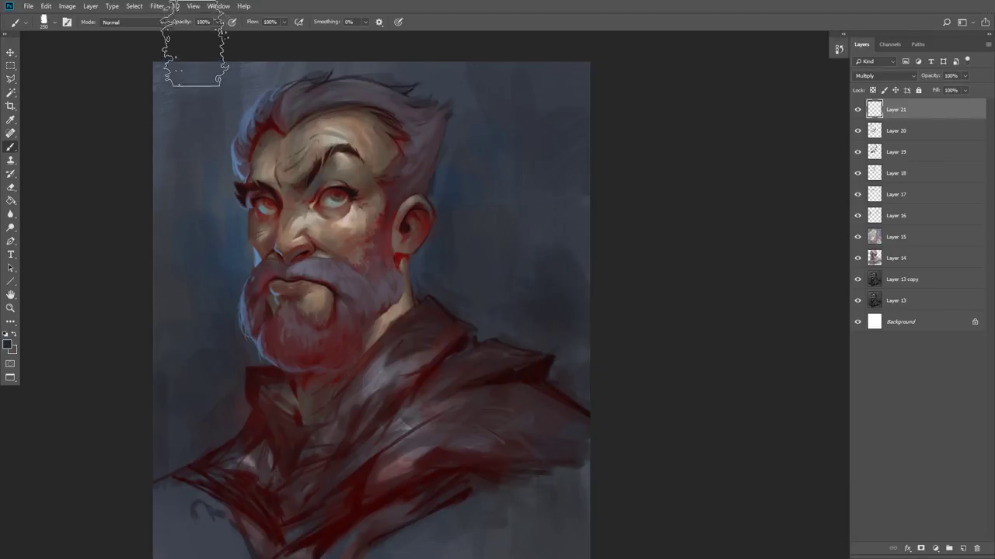
Step: Choose a speckled brush, set the Multiply layer's opacity to 57%, and darken the background above the far shoulder
left_click(55, 24)
mouse_move(440, 188)
left_mouse_down()
mouse_move(464, 261)
mouse_move(467, 393)
left_mouse_up()
left_click(332, 404)
left_click(707, 273)
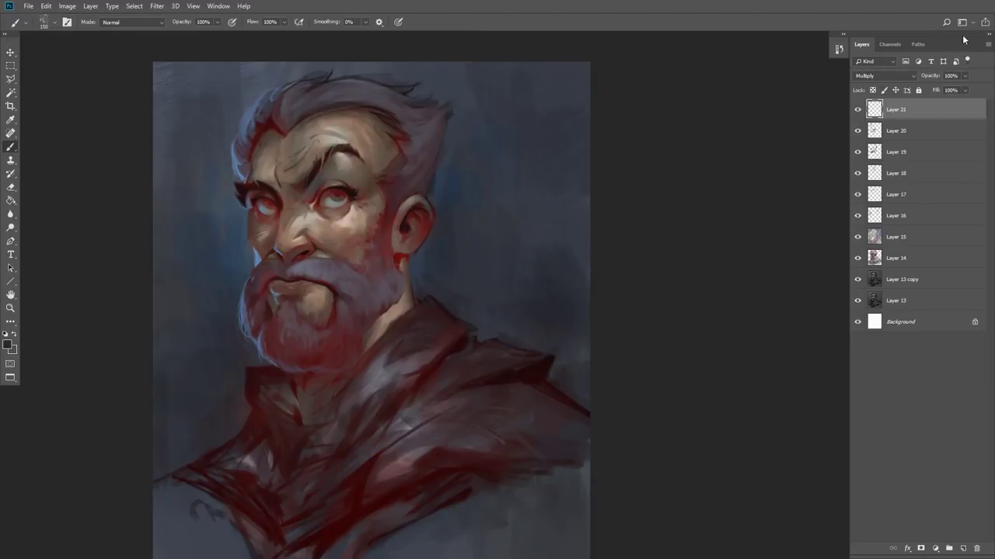
left_click(965, 76)
left_click(715, 163)
left_click_drag(161, 272, 158, 435)
mouse_move(155, 473)
left_mouse_down()
mouse_move(177, 323)
mouse_move(162, 296)
mouse_move(197, 435)
left_mouse_up()
Step: Try darkening the cloak, near side of the face and background with broad 175 px strokes
key("bracketright")
key("bracketright")
key("bracketright")
key("bracketright")
key("bracketright")
mouse_move(254, 494)
left_mouse_down()
mouse_move(479, 207)
mouse_move(361, 341)
mouse_move(314, 487)
mouse_move(523, 302)
mouse_move(480, 310)
mouse_move(200, 503)
mouse_move(487, 125)
mouse_move(177, 428)
mouse_move(448, 101)
mouse_move(345, 243)
mouse_move(322, 424)
mouse_move(617, 291)
mouse_move(601, 412)
mouse_move(613, 464)
left_mouse_up()
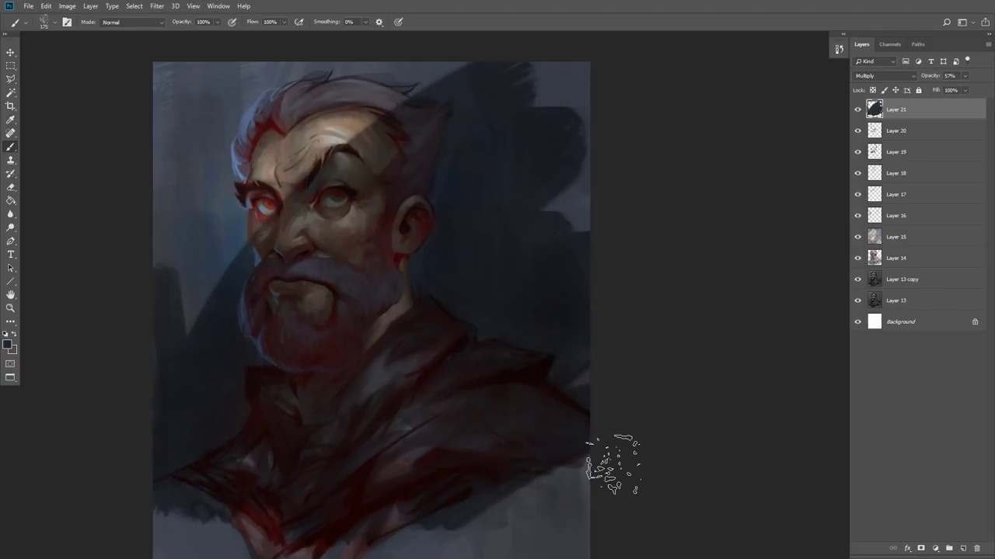
key("ctrl+alt+z")
key("ctrl+alt+z")
key("ctrl+alt+z")
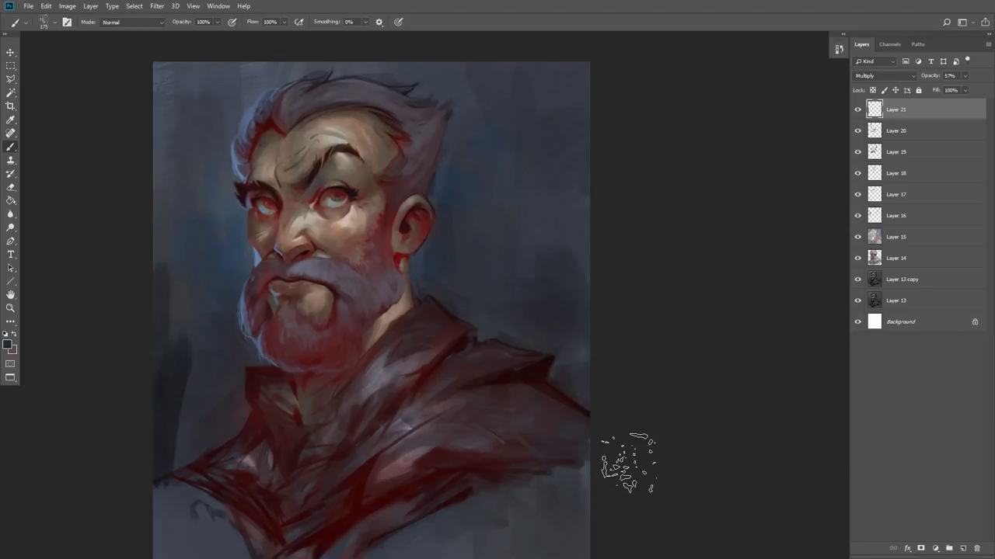
Step: Darken the background beside the far side of the head, from the upper corner down past the face
key("[")
key("[")
key("[")
key("[")
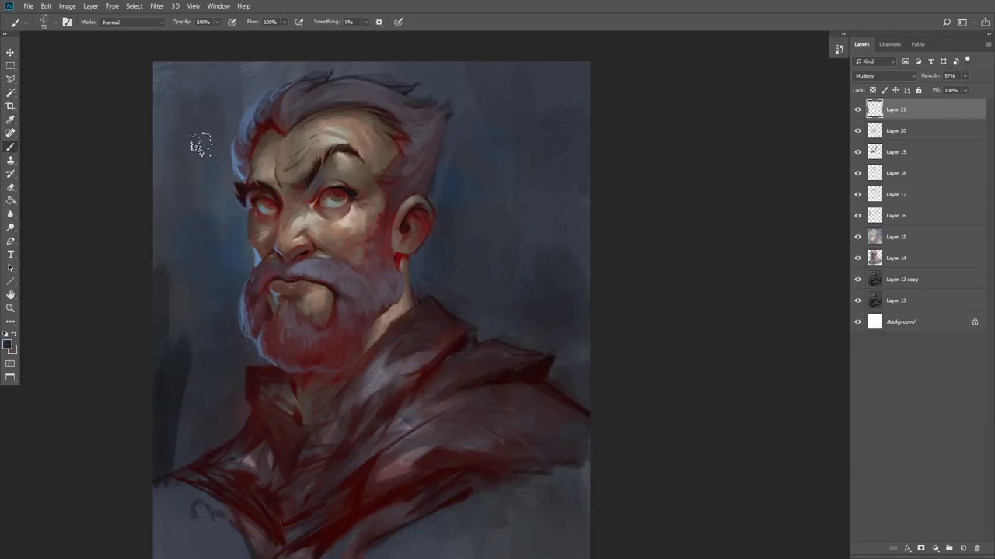
mouse_move(151, 112)
left_mouse_down()
mouse_move(190, 43)
mouse_move(186, 54)
mouse_move(211, 62)
mouse_move(218, 81)
mouse_move(204, 133)
left_mouse_up()
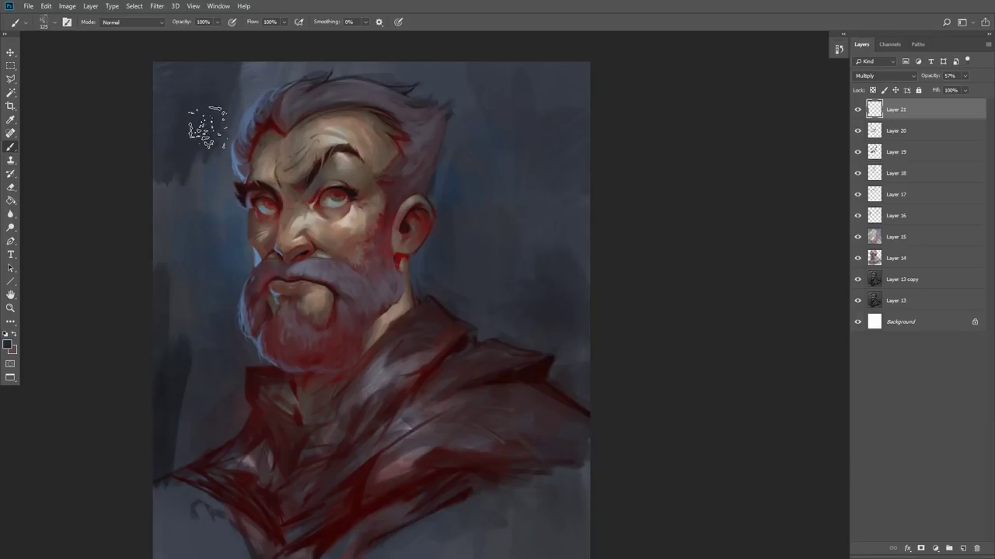
mouse_move(215, 81)
left_mouse_down()
mouse_move(223, 124)
mouse_move(288, 56)
mouse_move(195, 116)
mouse_move(173, 38)
mouse_move(213, 128)
mouse_move(186, 104)
mouse_move(215, 162)
mouse_move(217, 140)
mouse_move(211, 220)
mouse_move(224, 226)
left_mouse_up()
key("]")
key("]")
key("]")
key("]")
mouse_move(195, 146)
left_mouse_down()
mouse_move(171, 151)
mouse_move(188, 289)
left_mouse_up()
Step: Extend the dark background along the far cheek and beard down to the far shoulder with smaller brushes
key("bracketleft")
key("bracketleft")
key("bracketleft")
key("bracketleft")
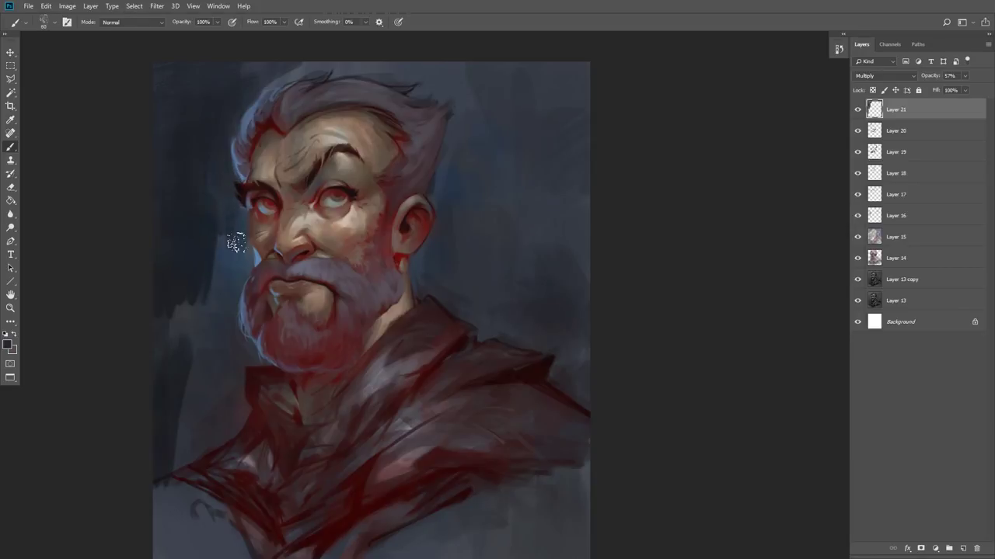
key("bracketleft")
key("bracketleft")
mouse_move(160, 345)
left_mouse_down()
mouse_move(219, 269)
mouse_move(204, 321)
mouse_move(162, 285)
mouse_move(162, 254)
mouse_move(192, 297)
mouse_move(203, 364)
mouse_move(216, 272)
mouse_move(234, 342)
mouse_move(240, 354)
mouse_move(231, 302)
mouse_move(263, 362)
left_mouse_up()
mouse_move(173, 323)
left_mouse_down()
mouse_move(153, 433)
mouse_move(200, 362)
mouse_move(247, 406)
mouse_move(184, 459)
mouse_move(149, 366)
mouse_move(178, 459)
mouse_move(160, 504)
left_mouse_up()
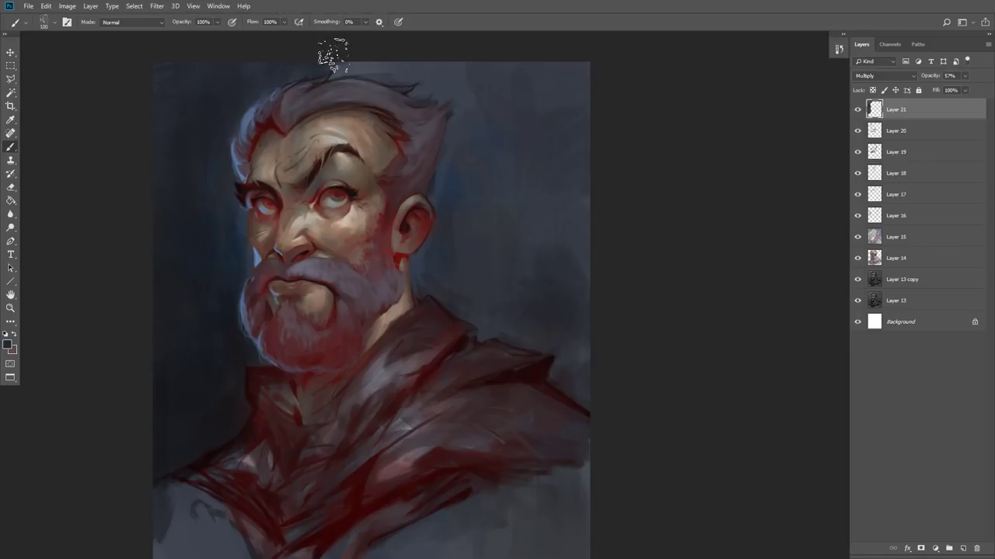
Step: Darken the background above the head and behind the near-side hair
mouse_move(334, 62)
left_mouse_down()
mouse_move(424, 68)
mouse_move(366, 80)
mouse_move(464, 121)
mouse_move(451, 100)
mouse_move(591, 67)
mouse_move(582, 191)
left_mouse_up()
key("bracketright")
key("bracketright")
key("bracketleft")
key("bracketleft")
mouse_move(425, 131)
left_mouse_down()
mouse_move(440, 198)
mouse_move(450, 158)
mouse_move(462, 231)
mouse_move(472, 154)
mouse_move(490, 145)
mouse_move(518, 160)
mouse_move(530, 218)
mouse_move(561, 189)
mouse_move(591, 131)
mouse_move(533, 263)
left_mouse_up()
Step: Darken the background beside the near ear and neck, down to the near shoulder's edge
key("bracketleft")
key("bracketleft")
key("bracketright")
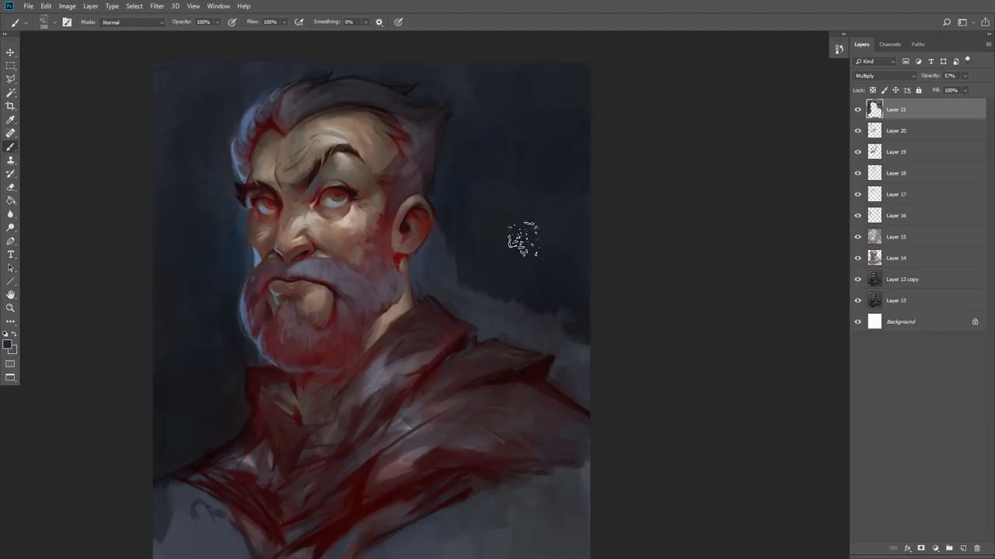
mouse_move(443, 224)
left_mouse_down()
mouse_move(415, 273)
mouse_move(465, 270)
mouse_move(473, 331)
mouse_move(442, 282)
mouse_move(506, 275)
mouse_move(567, 396)
mouse_move(584, 339)
left_mouse_up()
key("bracketright")
key("bracketright")
left_click_drag(572, 414, 585, 300)
Step: Shade the top of the hair with a larger brush on the Multiply layer
key("bracketright")
key("bracketright")
key("bracketright")
mouse_move(373, 111)
left_mouse_down()
mouse_move(435, 147)
mouse_move(415, 108)
left_mouse_up()
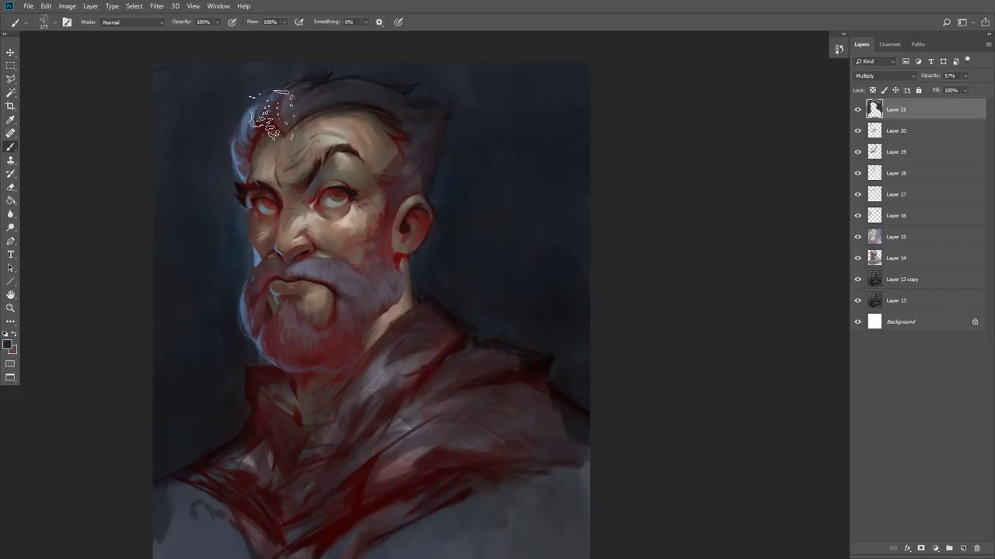
Step: Darken the cloak's near shoulder and the background beneath the bust with broad 250 px strokes
key("bracketright")
key("bracketright")
key("bracketright")
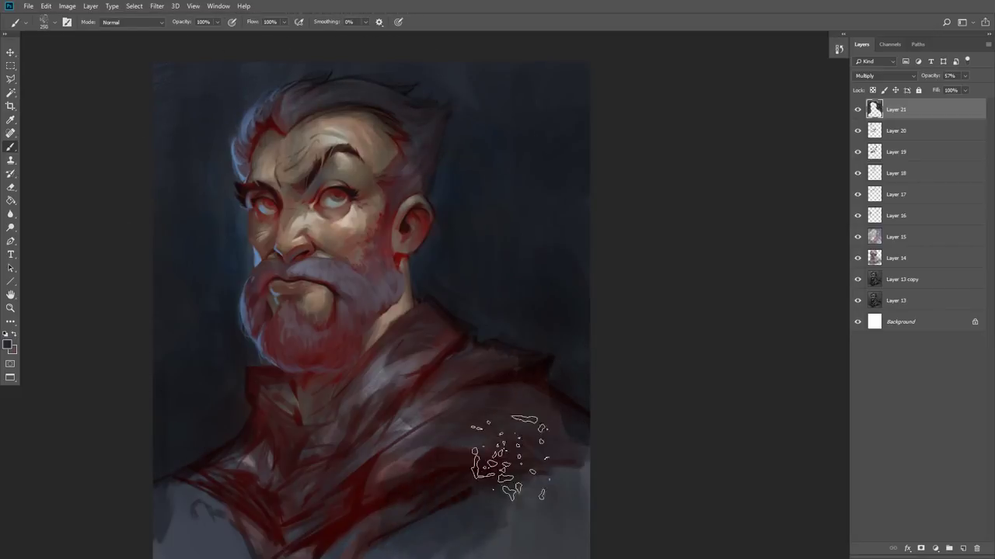
left_click_drag(490, 540, 583, 459)
left_click_drag(469, 400, 519, 238)
mouse_move(229, 381)
left_mouse_down()
mouse_move(277, 440)
mouse_move(377, 451)
mouse_move(515, 262)
mouse_move(480, 470)
mouse_move(624, 424)
left_mouse_up()
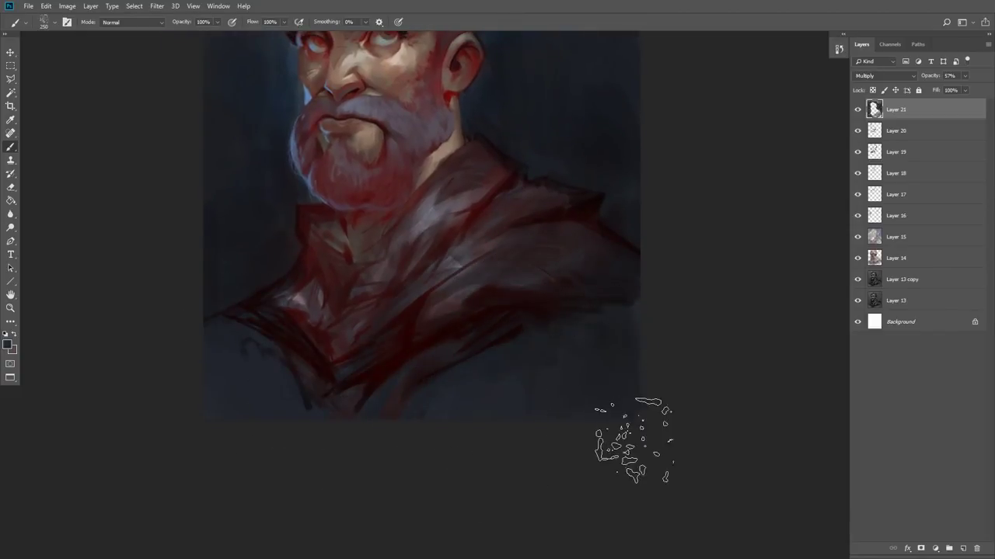
left_click_drag(499, 279, 390, 485)
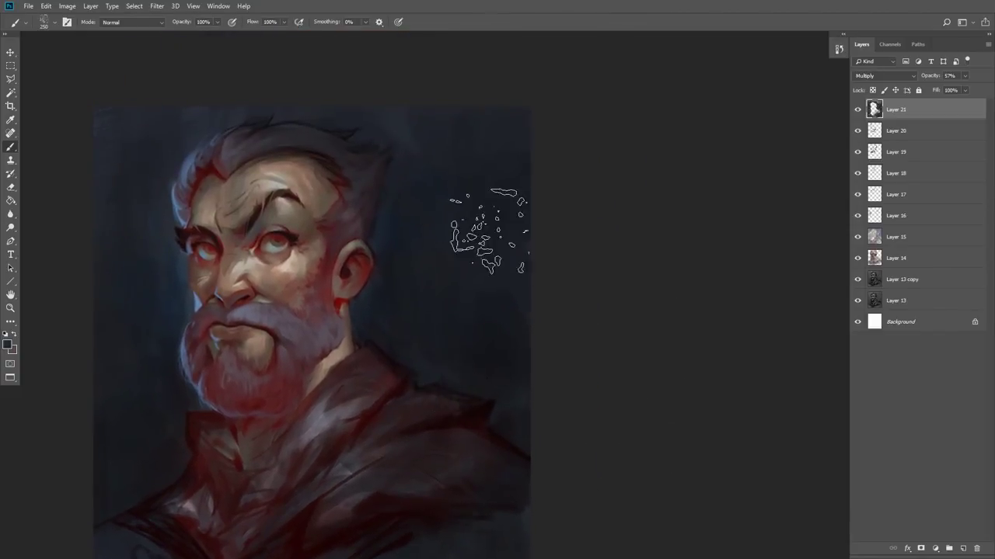
Step: Lower the Multiply layer's opacity to 49% and flip the canvas horizontally to check the portrait
left_click(965, 77)
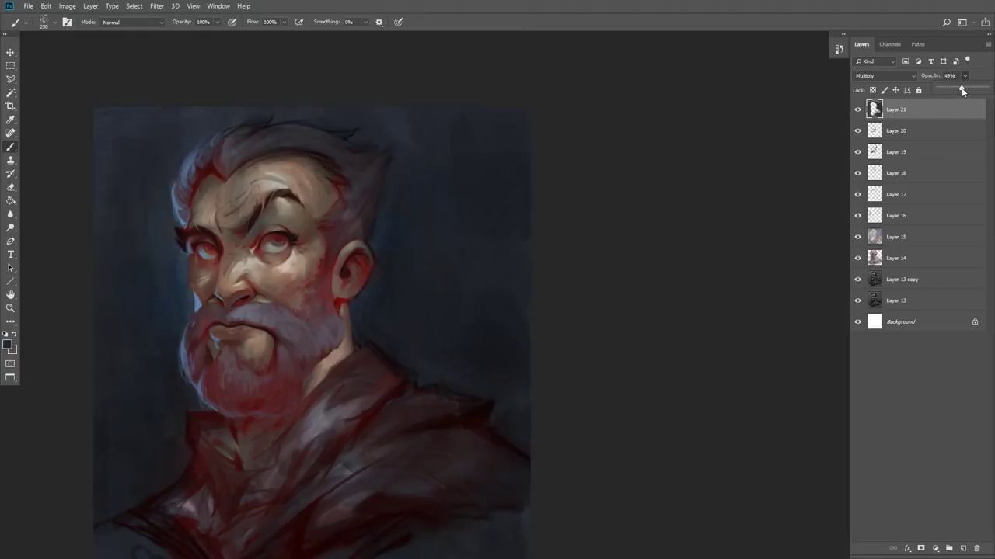
key("ctrl+shift+h")
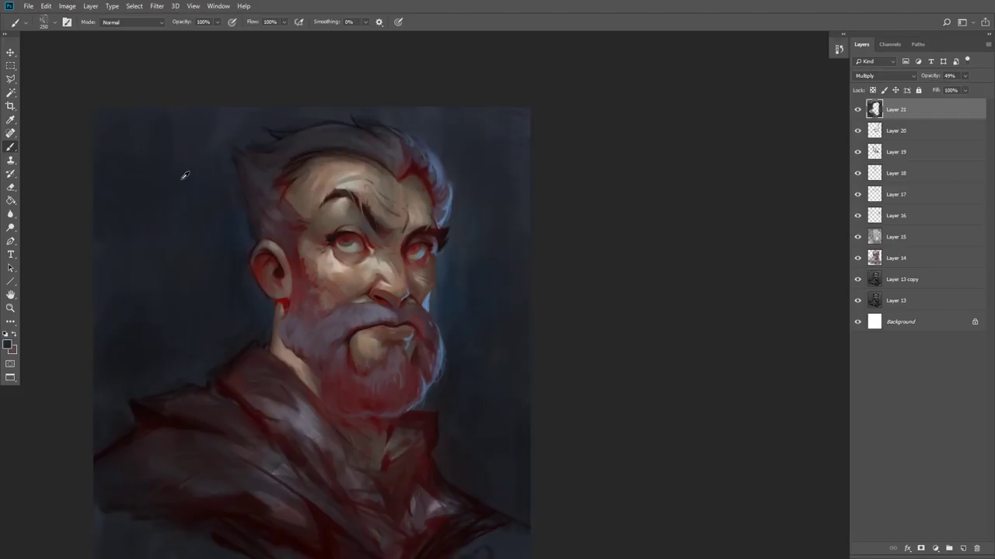
left_click_drag(332, 261, 314, 206)
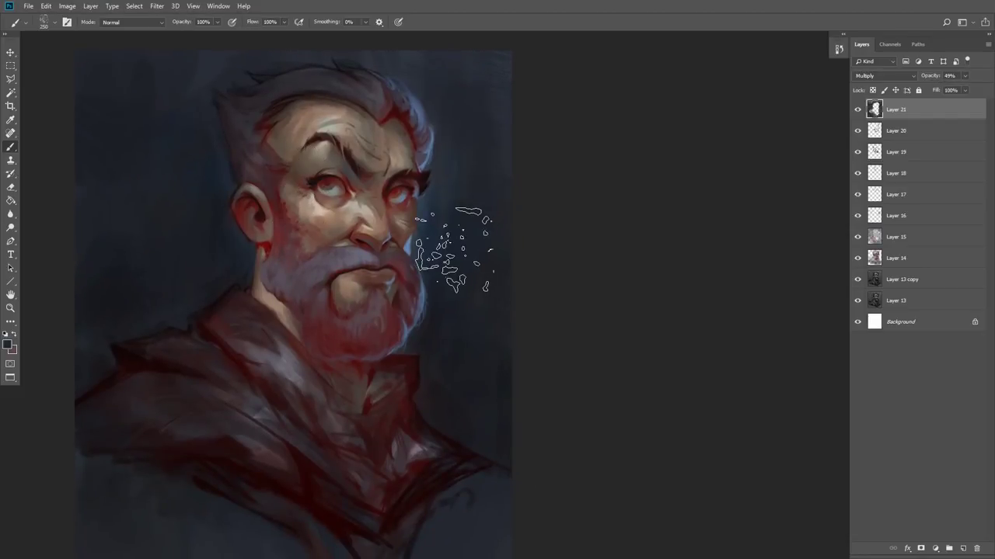
left_click_drag(447, 329, 446, 315)
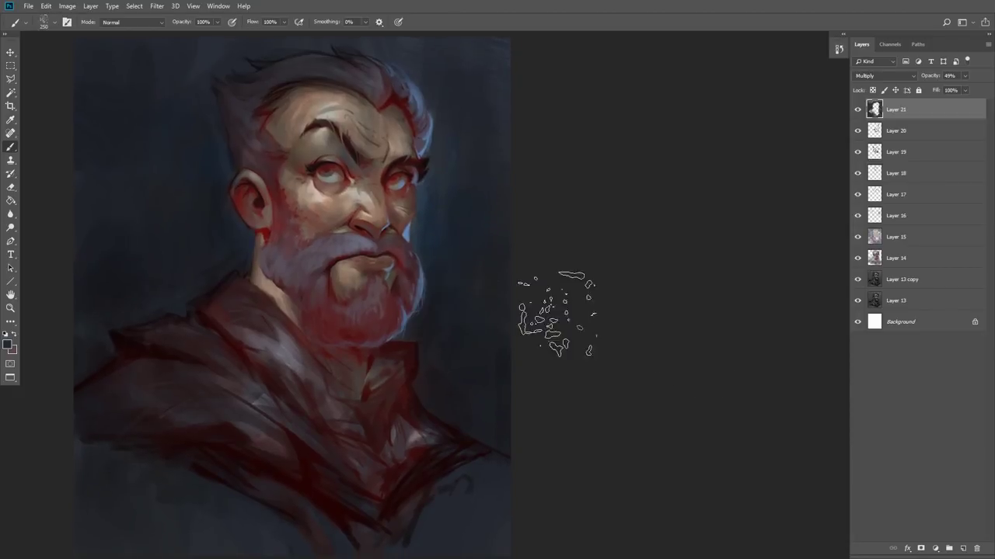
Step: Add a new layer and set the foreground colour to dark green 28463a
left_click(962, 549)
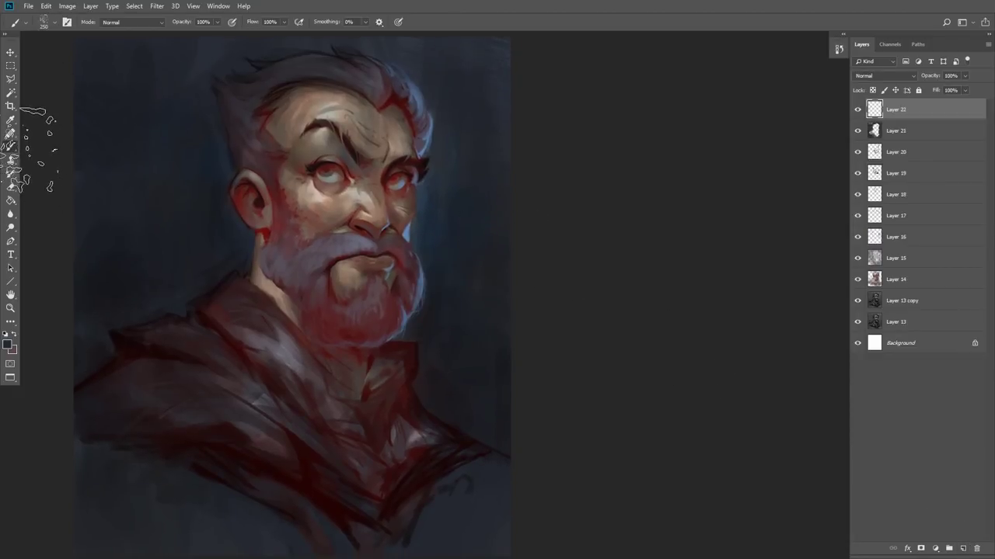
left_click(9, 347)
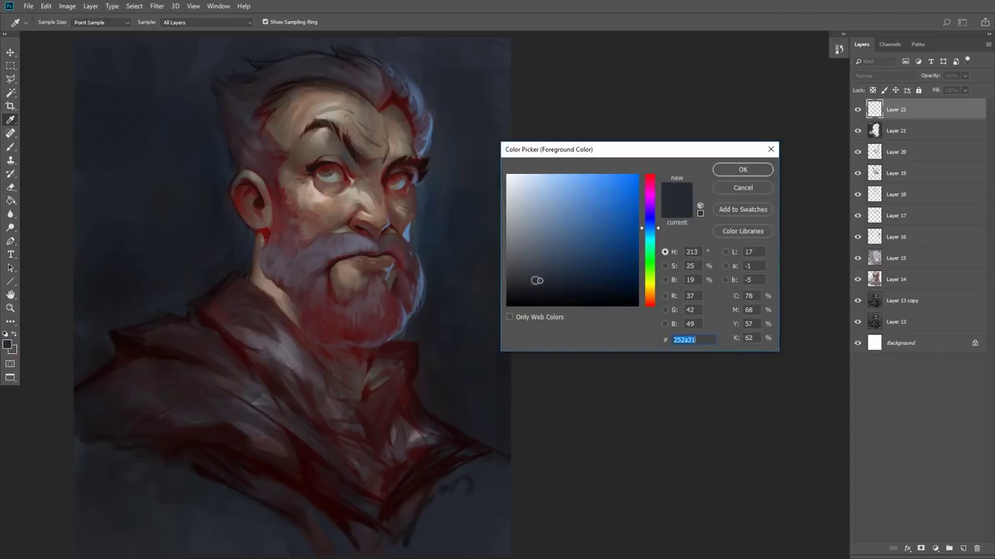
left_click(652, 248)
left_click_drag(539, 280, 562, 269)
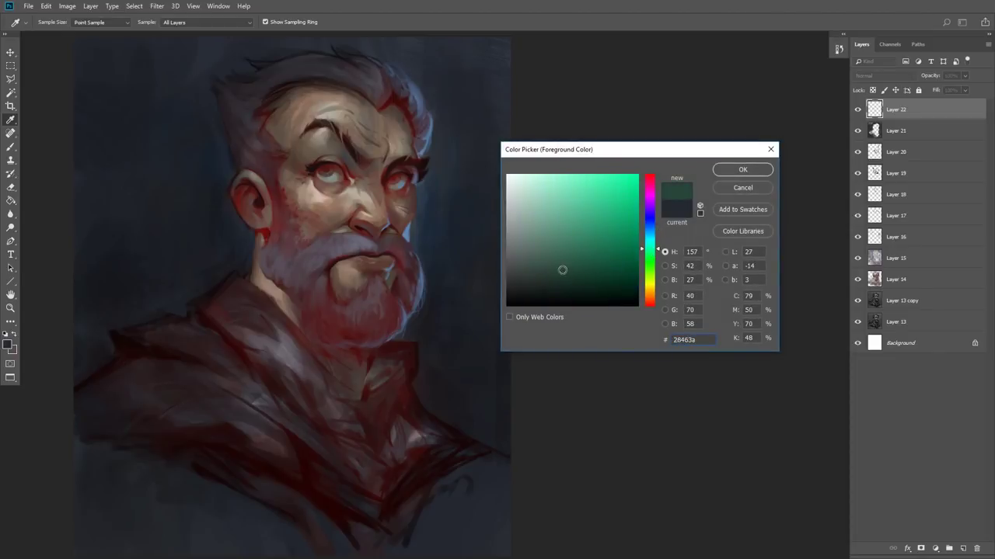
left_click(730, 173)
Step: Paint dark green over the cloak's shoulder, chest folds and collar, undoing the last stray stroke
left_click_drag(138, 422, 244, 426)
left_click_drag(184, 408, 292, 464)
left_click_drag(204, 377, 331, 470)
left_click_drag(271, 399, 324, 459)
left_click_drag(271, 381, 332, 431)
left_click_drag(104, 431, 224, 402)
mouse_move(138, 380)
left_mouse_down()
mouse_move(228, 397)
mouse_move(205, 350)
mouse_move(279, 377)
mouse_move(255, 334)
mouse_move(297, 348)
mouse_move(343, 430)
mouse_move(377, 442)
mouse_move(328, 406)
mouse_move(370, 417)
mouse_move(390, 376)
mouse_move(336, 462)
mouse_move(287, 444)
mouse_move(361, 510)
mouse_move(366, 484)
mouse_move(395, 485)
mouse_move(427, 463)
mouse_move(310, 493)
mouse_move(221, 451)
mouse_move(289, 428)
left_mouse_up()
key("]")
mouse_move(278, 362)
left_mouse_down()
mouse_move(267, 355)
mouse_move(296, 437)
left_mouse_up()
key("ctrl+z")
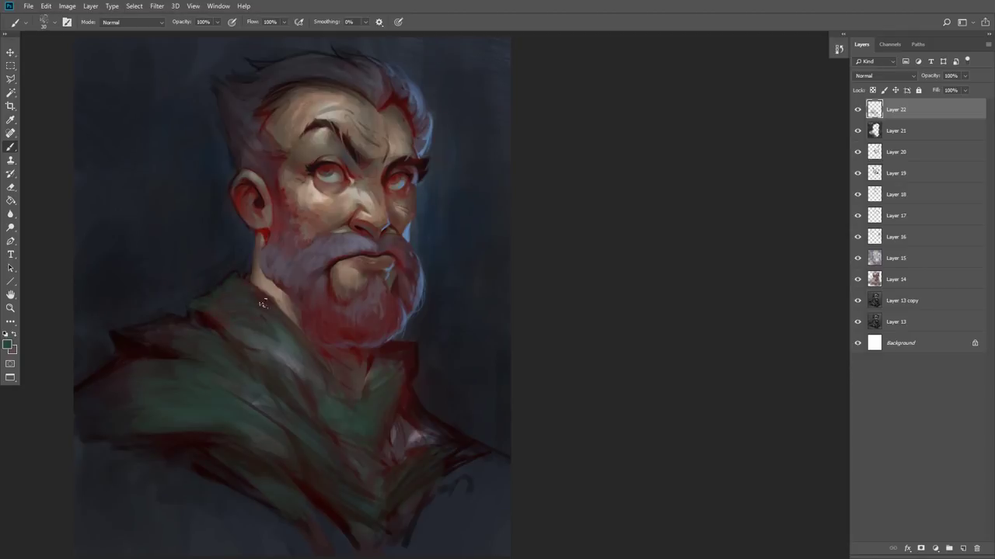
Step: Paint more dark green over the cloak's shoulder and lower front, enlarging the brush to 50 px
key("]")
key("]")
mouse_move(143, 336)
left_mouse_down()
mouse_move(176, 348)
mouse_move(164, 331)
mouse_move(187, 334)
left_mouse_up()
key("]")
key("]")
left_click_drag(390, 498, 419, 462)
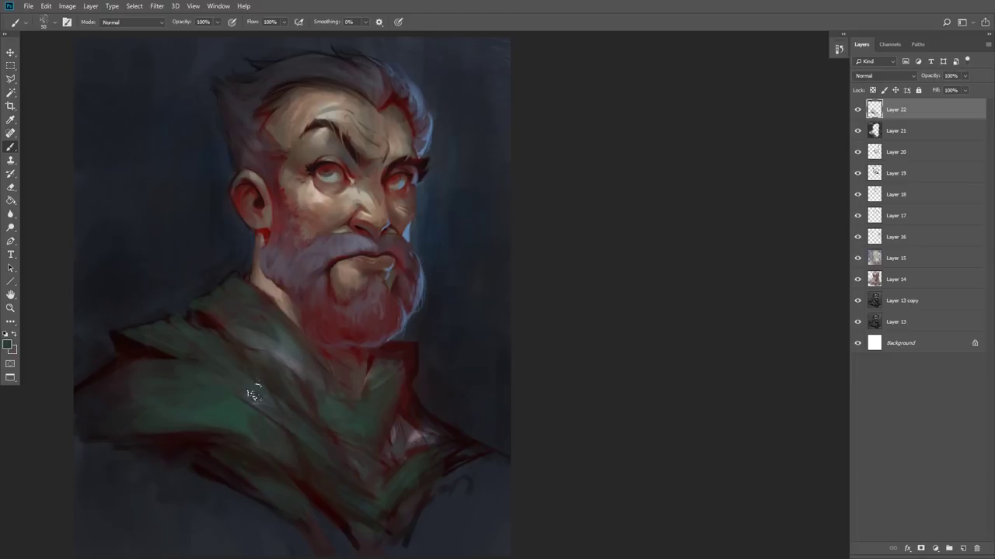
Step: Cover the pale and reddish patches on the cloak's chest folds with dark greens sampled from the cloth
left_click(225, 419, "alt")
left_click(277, 385, "alt")
left_click_drag(242, 387, 286, 415)
key("[")
left_click(296, 400, "alt")
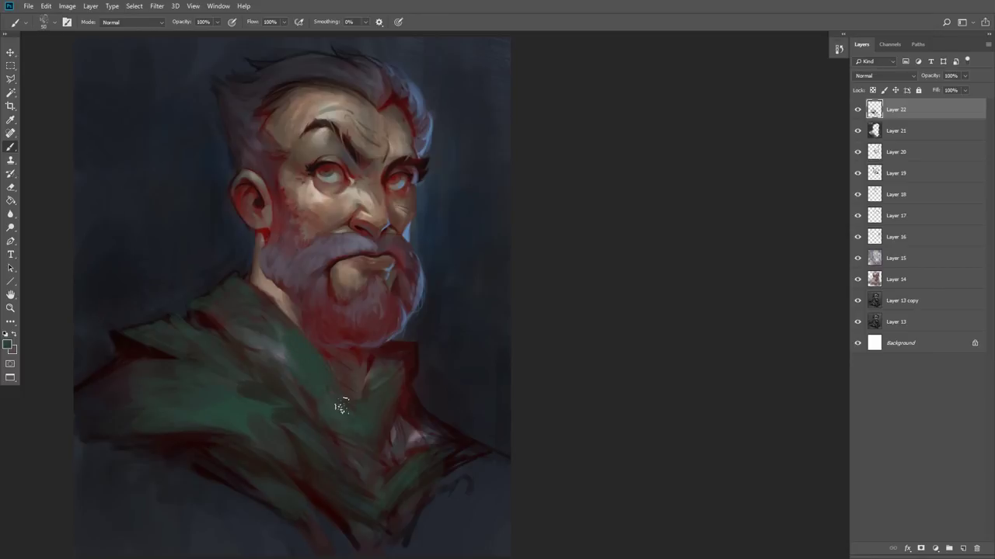
left_click(317, 420, "alt")
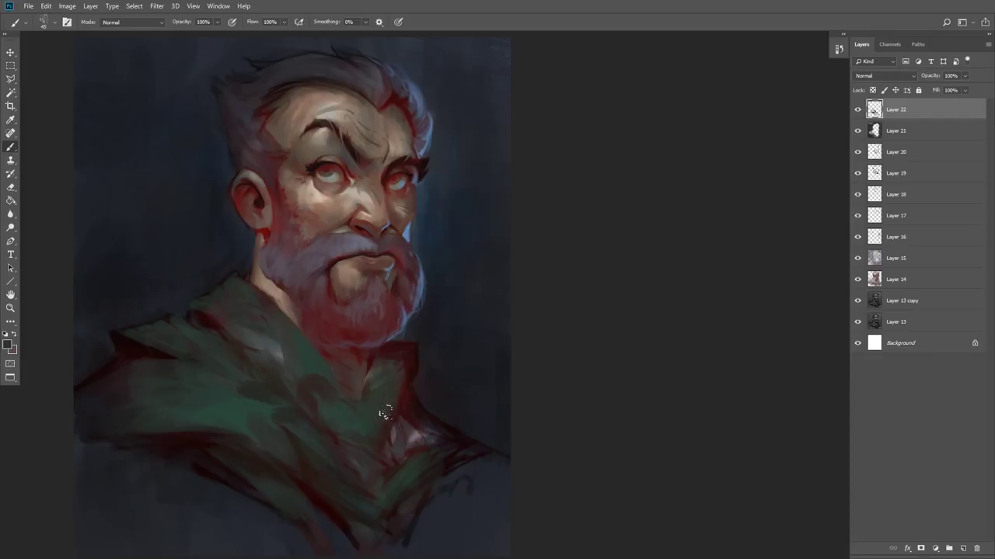
Step: Fill the neck opening beneath the beard with sampled reddish skin tones and blend its edges against the collar
left_click(307, 300, "alt")
left_click(318, 220, "alt")
left_click_drag(325, 358, 354, 412)
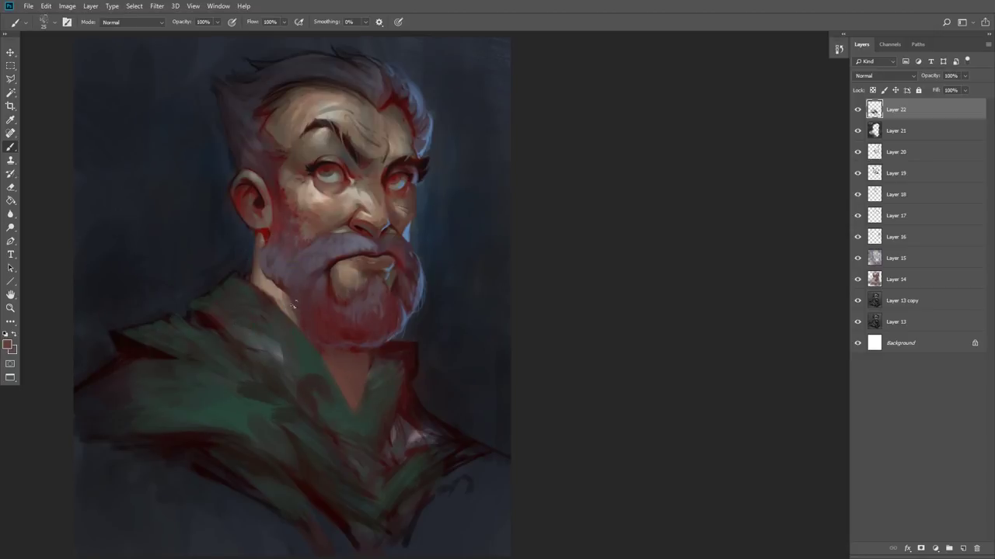
left_click(298, 333, "alt")
left_click(331, 289, "alt")
left_click(387, 351, "alt")
mouse_move(337, 370)
left_mouse_down()
mouse_move(349, 403)
mouse_move(339, 380)
left_mouse_up()
left_click(353, 376, "alt")
left_click_drag(313, 347, 314, 359)
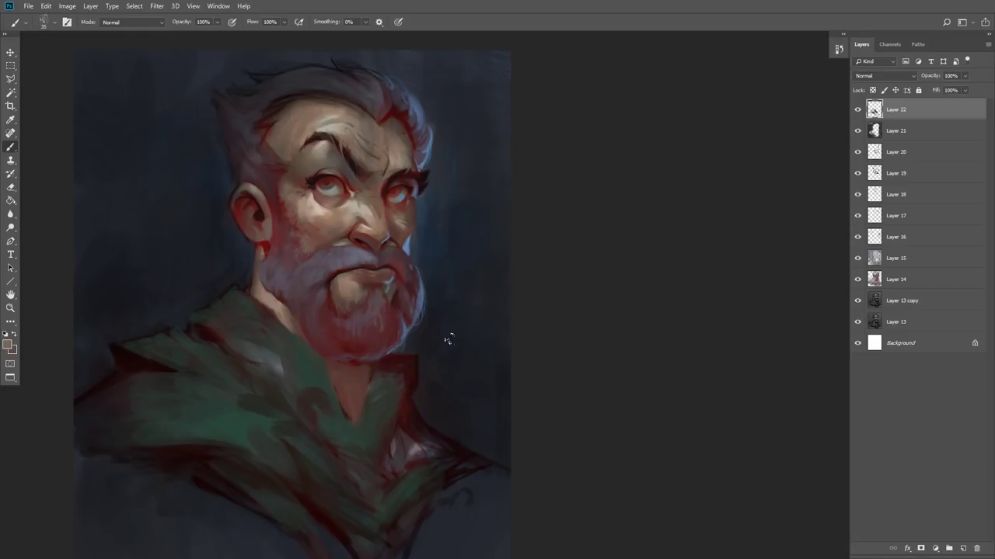
Step: Change the foreground colour to a muted teal, paint it onto the forehead near the hairline, and blend it with sampled skin tones
left_click(8, 346)
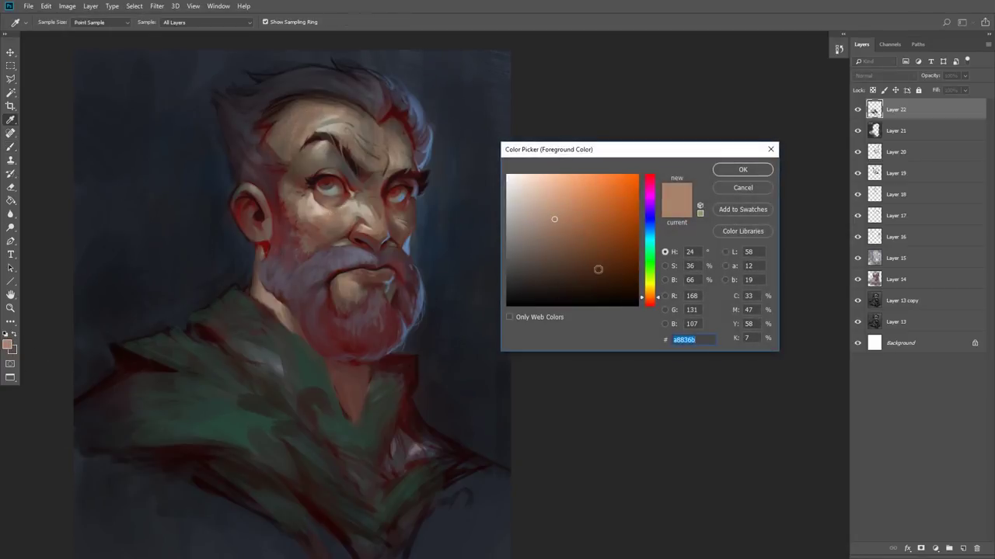
left_click(568, 210)
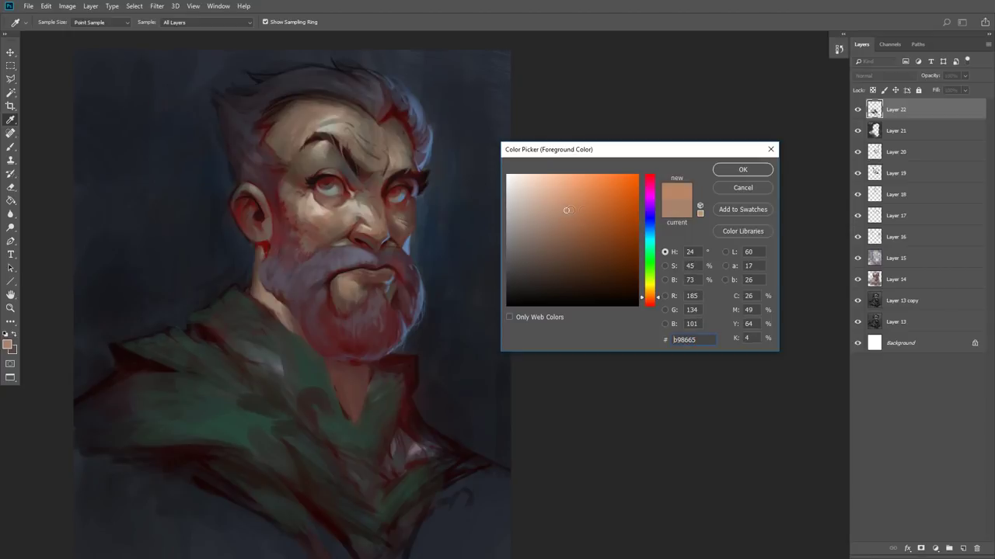
left_click(650, 236)
left_click(760, 171)
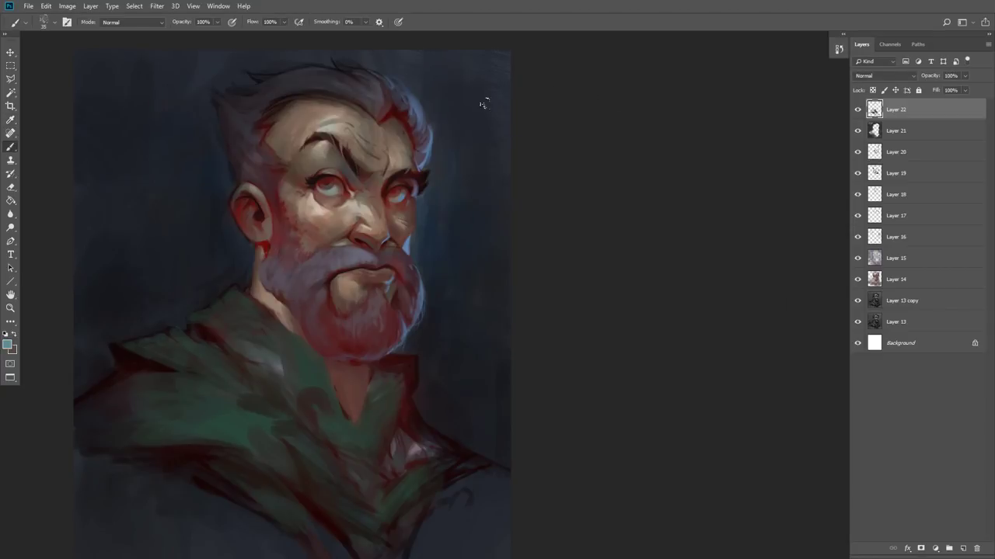
left_click_drag(272, 122, 321, 104)
left_click(308, 115, "alt")
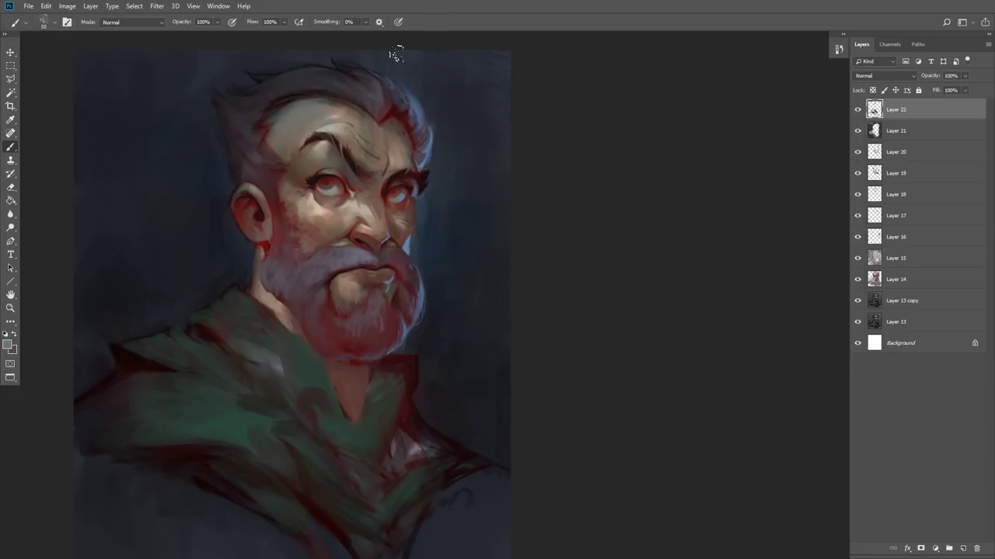
left_click(300, 137, "alt")
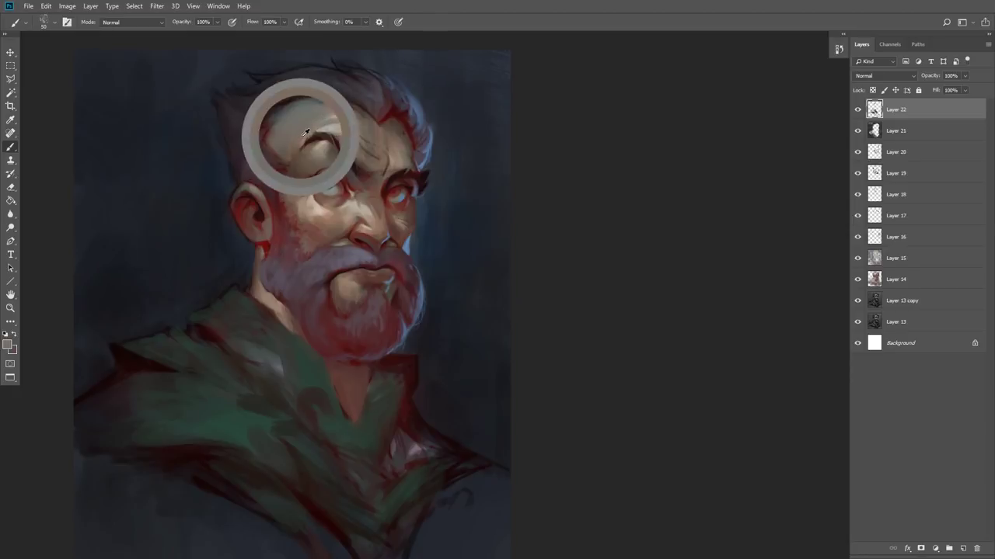
right_click(314, 122, "alt")
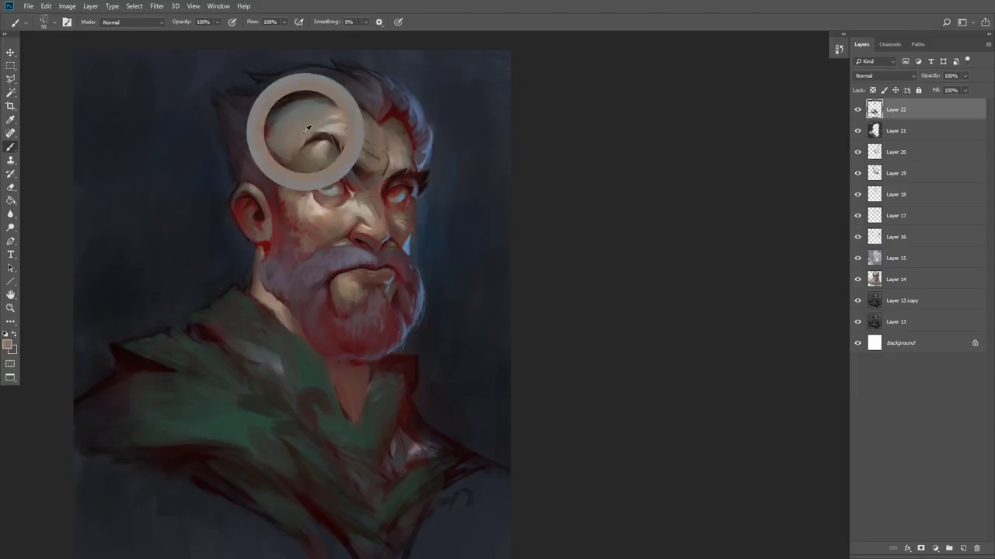
left_click(290, 102, "alt")
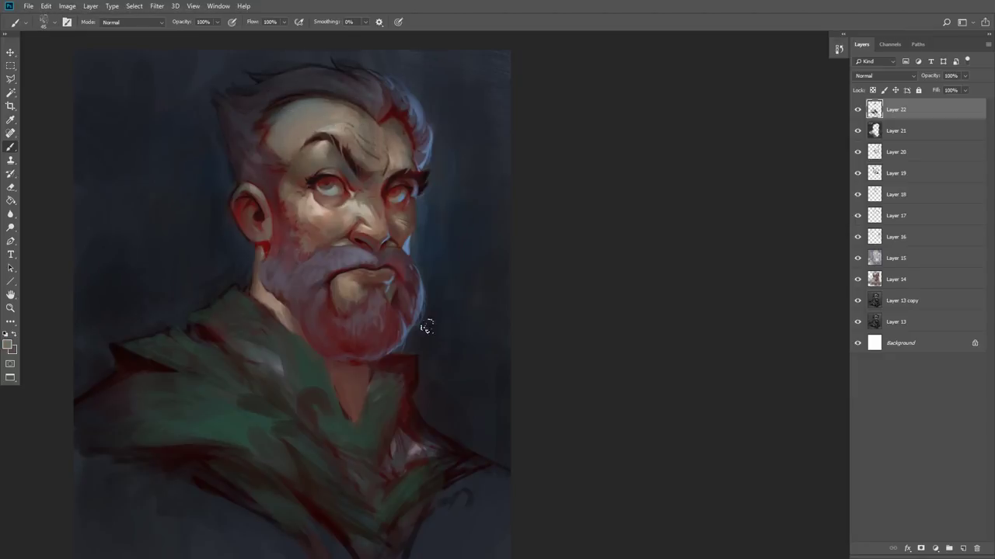
Step: Smooth away the forehead wrinkles and the skin above the far eyebrow using sampled skin tones
left_click(306, 98, "alt")
left_click(313, 107, "alt")
left_click_drag(288, 143, 323, 119)
left_click(357, 115, "alt")
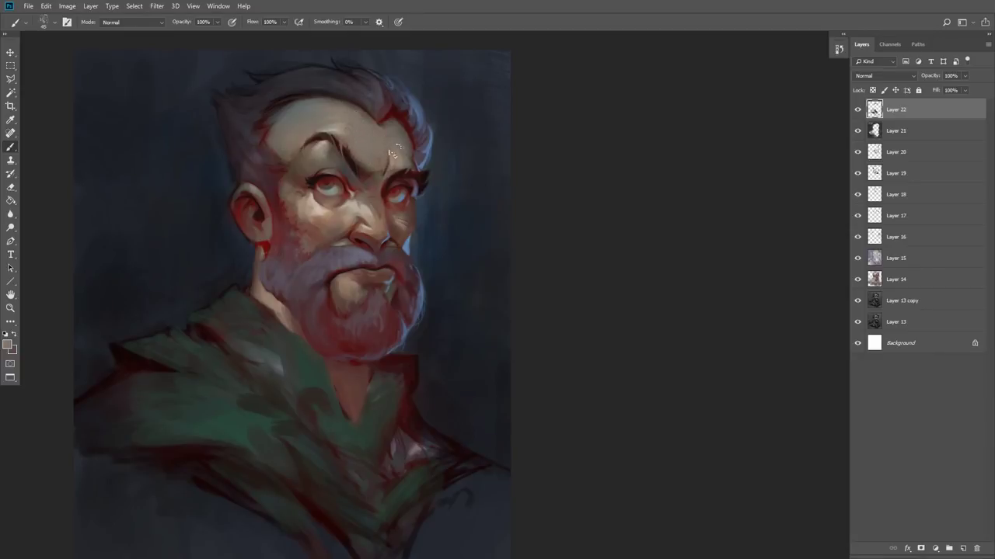
left_click_drag(376, 160, 397, 160)
left_click(400, 153, "alt")
left_click(326, 125, "alt")
left_click(320, 125, "alt")
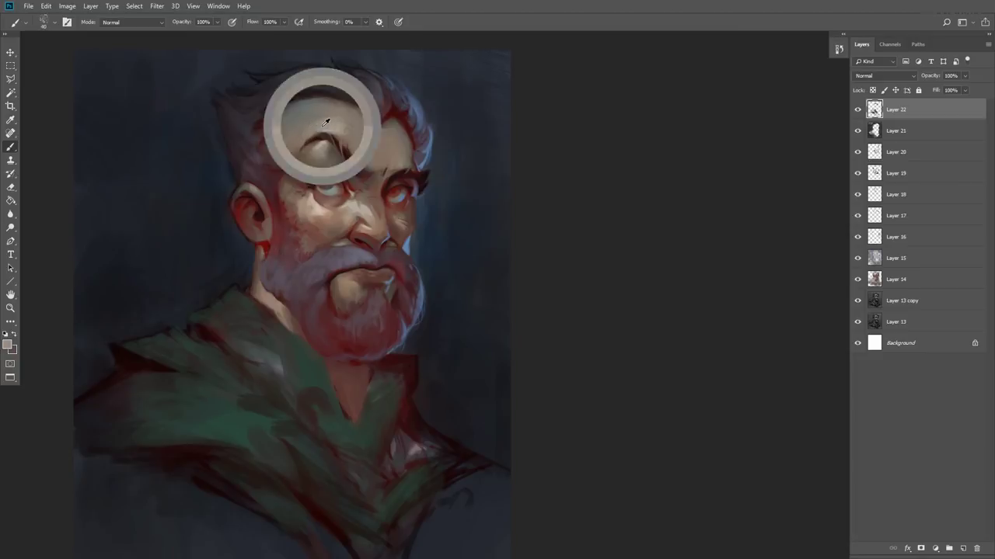
Step: Set the foreground colour to grey-green 819391 and soften the centre of the forehead with it
left_click(8, 344)
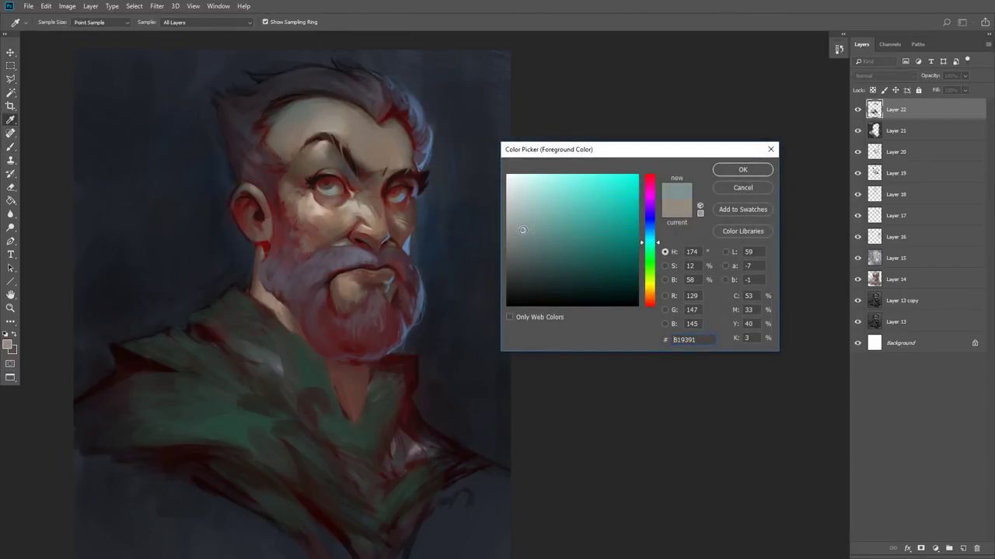
left_click(742, 170)
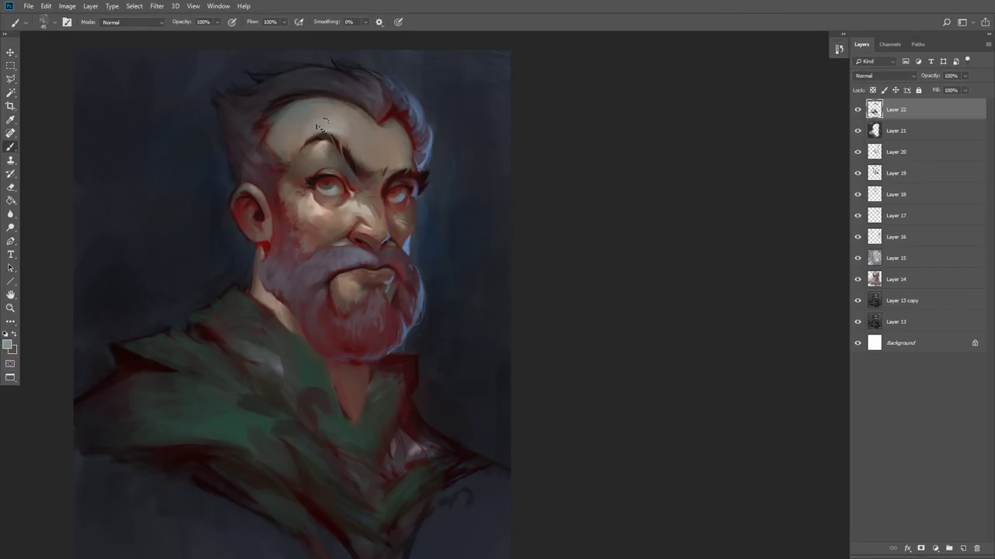
left_click_drag(345, 119, 349, 122)
key("[")
key("[")
key("[")
left_click(342, 119, "alt")
Step: Smooth the skin beneath the near eye with light skin tones sampled from the cheek
left_click(307, 194, "alt")
left_click(303, 205, "alt")
left_click(319, 210, "alt")
left_click(313, 215, "alt")
left_click(322, 219, "alt")
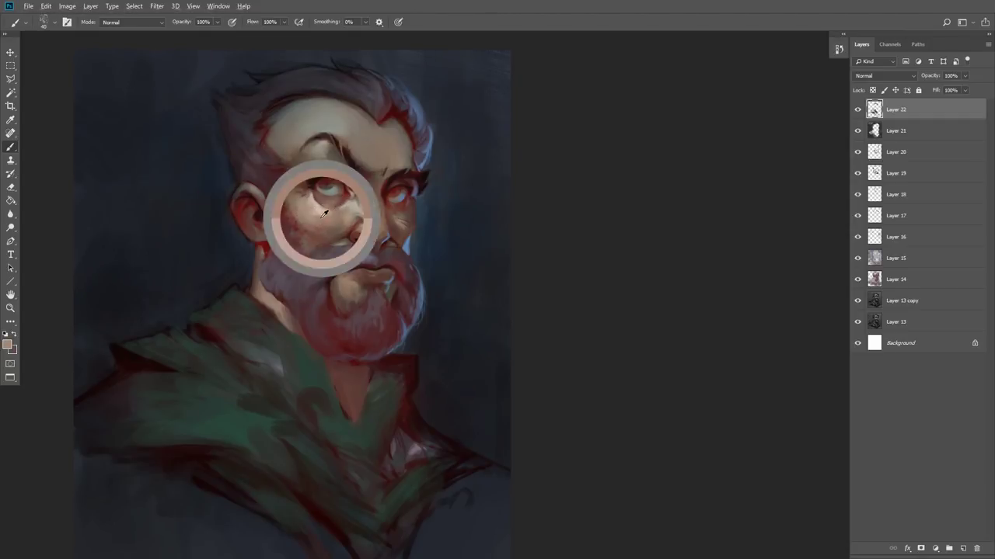
left_click(333, 219, "alt")
left_click(312, 205, "alt")
key("]")
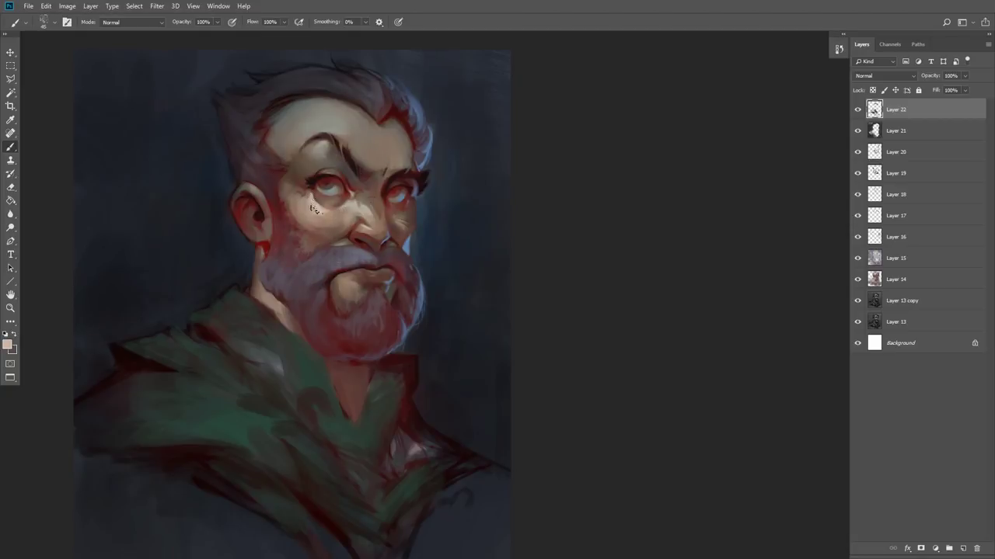
Step: Blend the blotchy patches on the near cheek with tones sampled from the cheek and nose
left_click(321, 220, "alt")
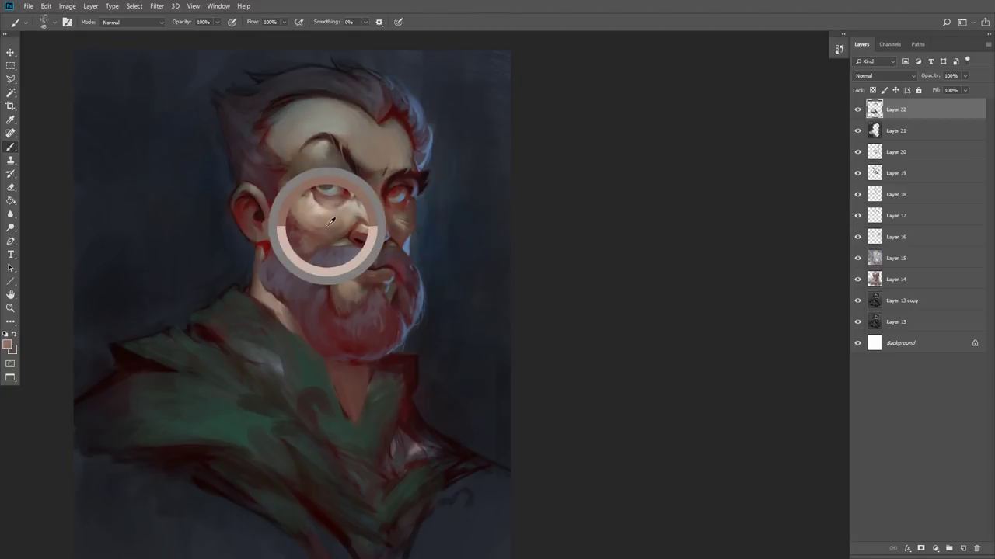
left_click(317, 209, "alt")
left_click(347, 211, "alt")
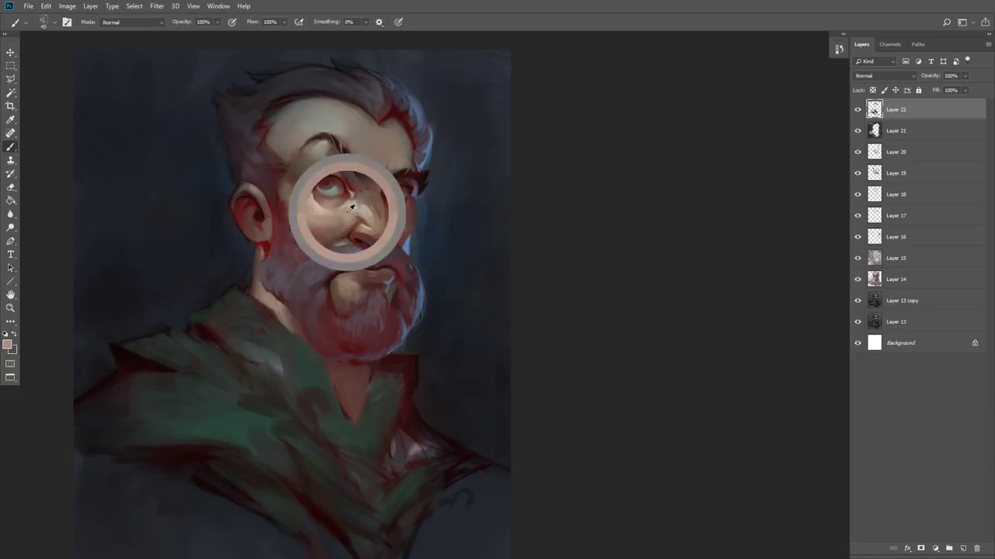
left_click(314, 232, "alt")
left_click(315, 237, "alt")
left_click(322, 227, "alt")
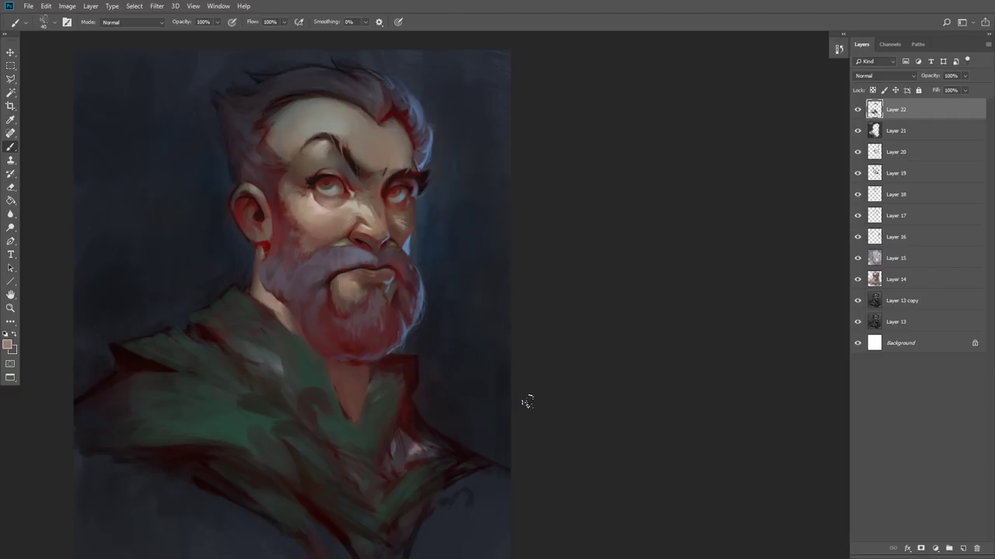
Step: Refine the transition from the inner cheek to the side of the nose and nostril with a smaller brush
left_click(325, 212, "alt")
left_click(317, 207, "alt")
left_click(348, 203, "alt")
left_click(348, 211, "alt")
key("[")
left_click(347, 229, "alt")
left_click_drag(348, 227, 340, 237)
left_click(346, 234, "alt")
key("[")
Step: Touch up the outer cheek and nose bridge with sampled skin tones at 30 px
left_click(305, 229, "alt")
left_click(309, 232, "alt")
left_click(328, 205, "alt")
left_click(345, 212, "alt")
left_click(398, 223, "alt")
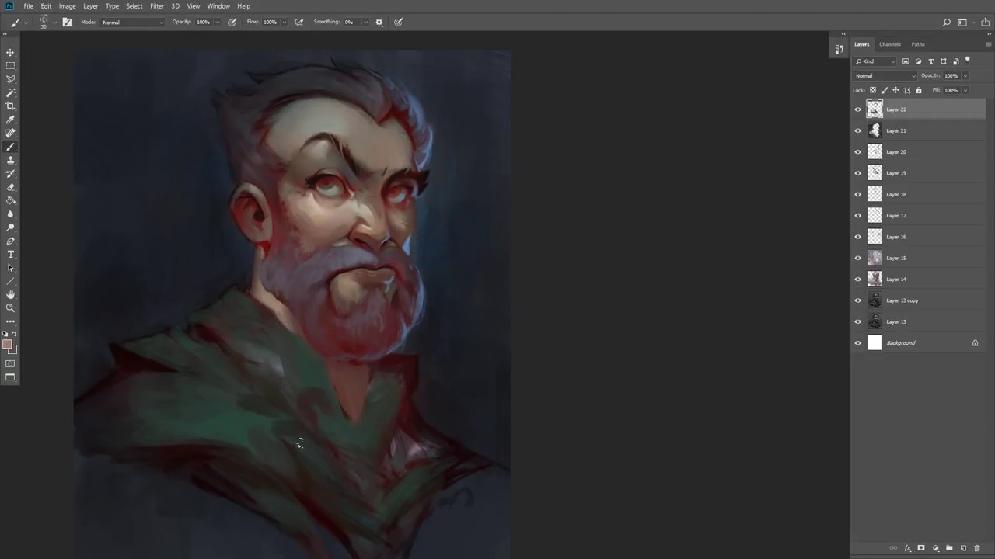
Step: Flip the canvas horizontally, zoom in on the head and add a new layer
key("ctrl+shift+h")
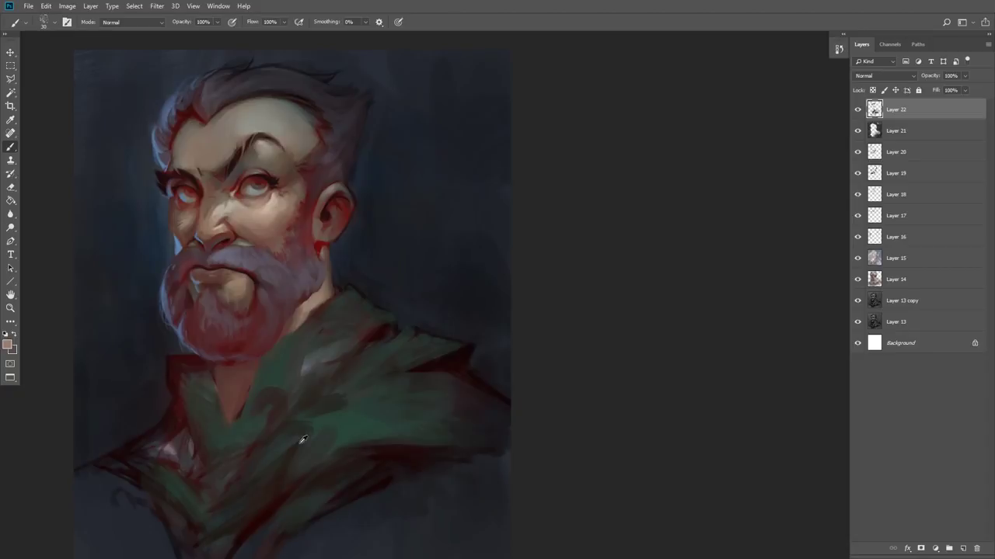
left_click(10, 309)
left_click(117, 241)
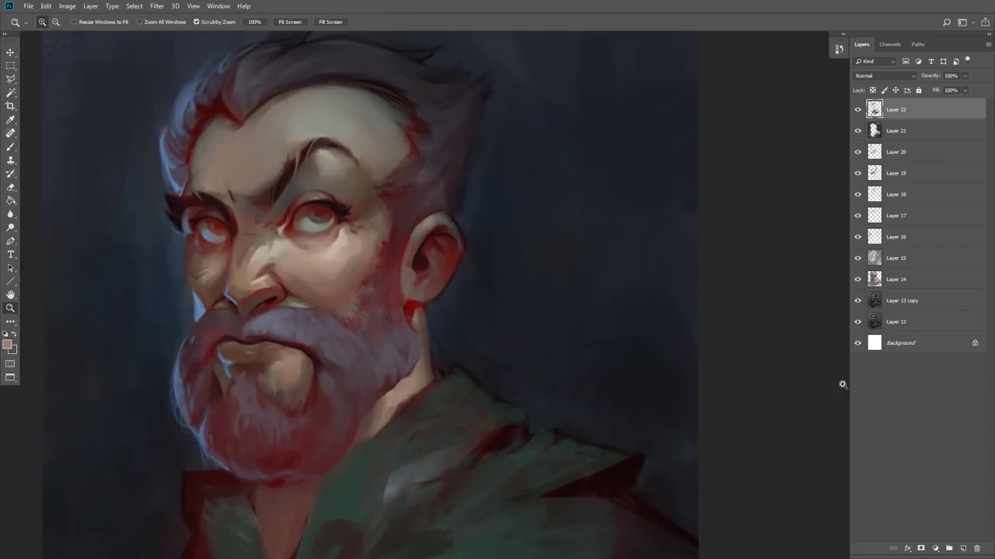
left_click(963, 548)
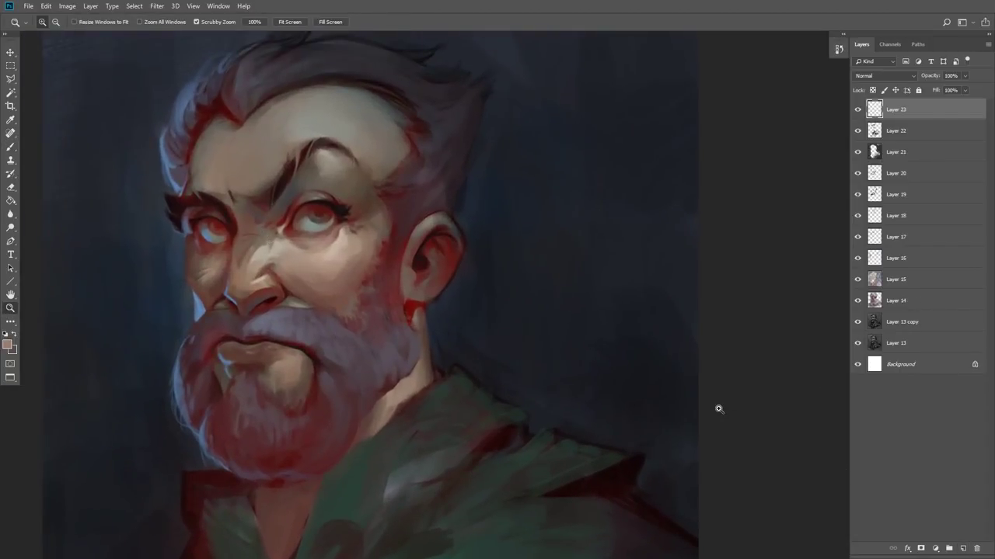
Step: Switch to the DG_MAIN brush preset from the Davegrecoart_Brushes set
key("b")
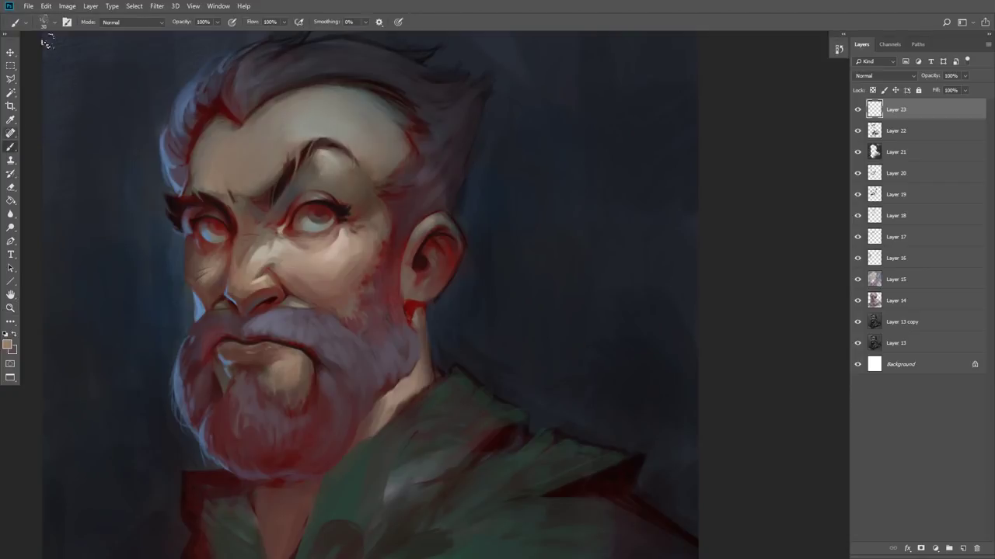
left_click(52, 22)
left_click_drag(440, 330, 440, 129)
left_click(307, 263)
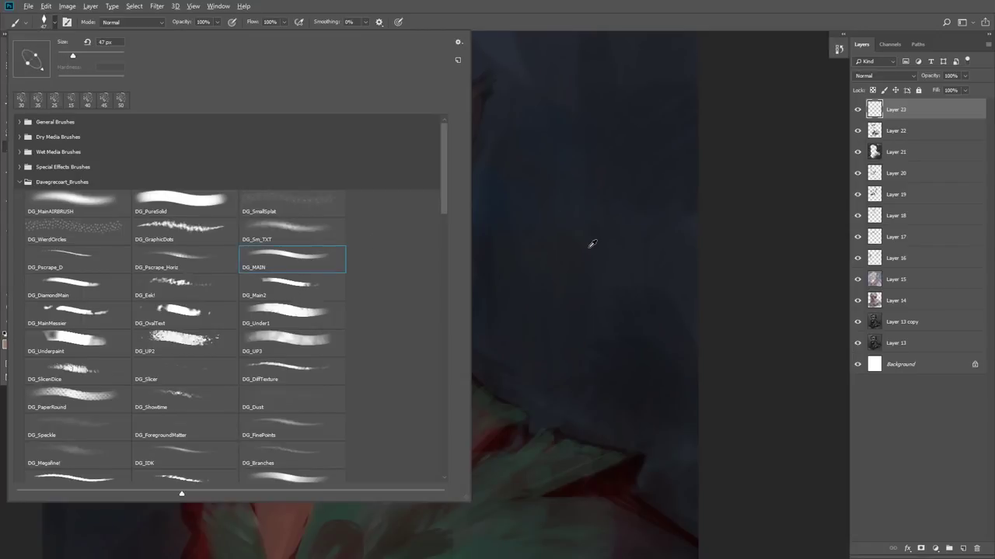
left_click(595, 240)
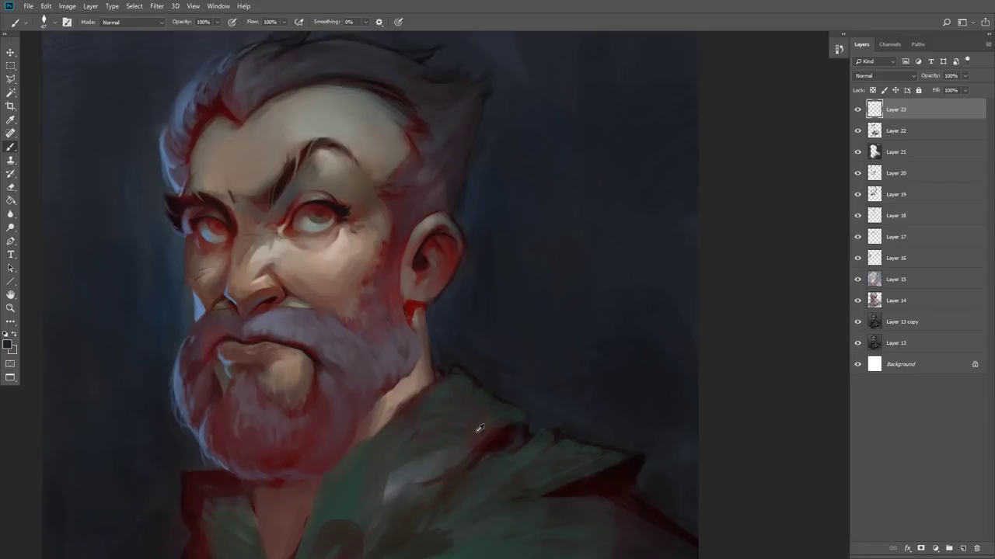
Step: Paint frown creases rising from the inner eyebrows into the centre of the forehead with sampled tones
left_click(283, 222, "alt")
left_click(285, 290, "alt")
left_click_drag(242, 180, 281, 134)
left_click_drag(228, 184, 237, 161)
left_click(231, 188, "alt")
key("]")
key("]")
key("]")
left_click(243, 171, "alt")
key("bracketright")
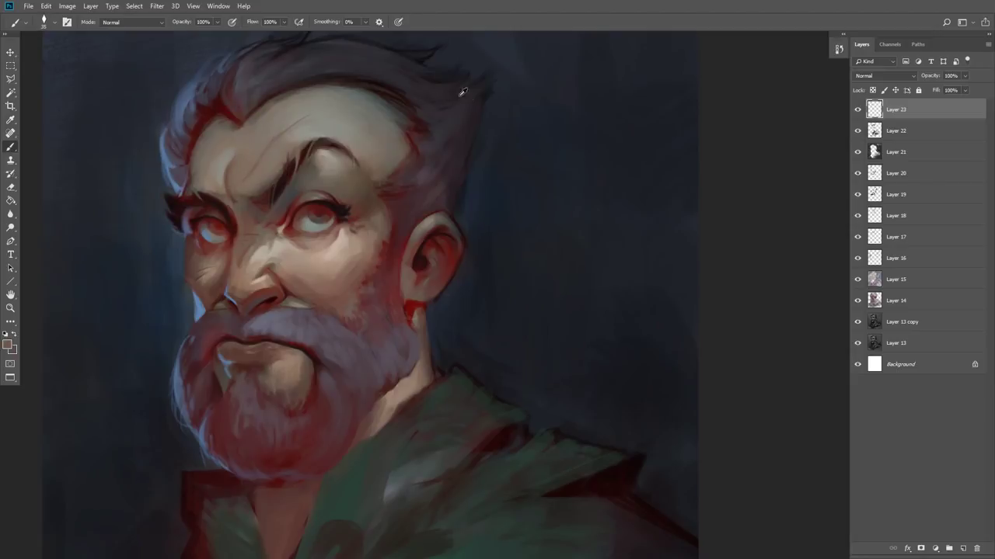
left_click_drag(651, 87, 521, 152)
left_click_drag(552, 122, 579, 151)
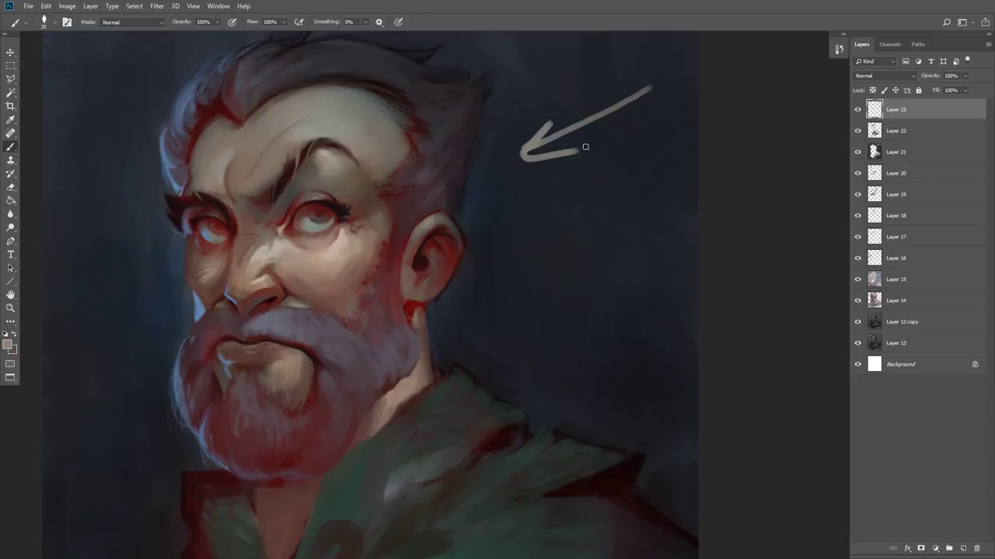
left_click(234, 171, "alt")
left_click(242, 175, "alt")
left_click(531, 141, "alt")
key("ctrl+z")
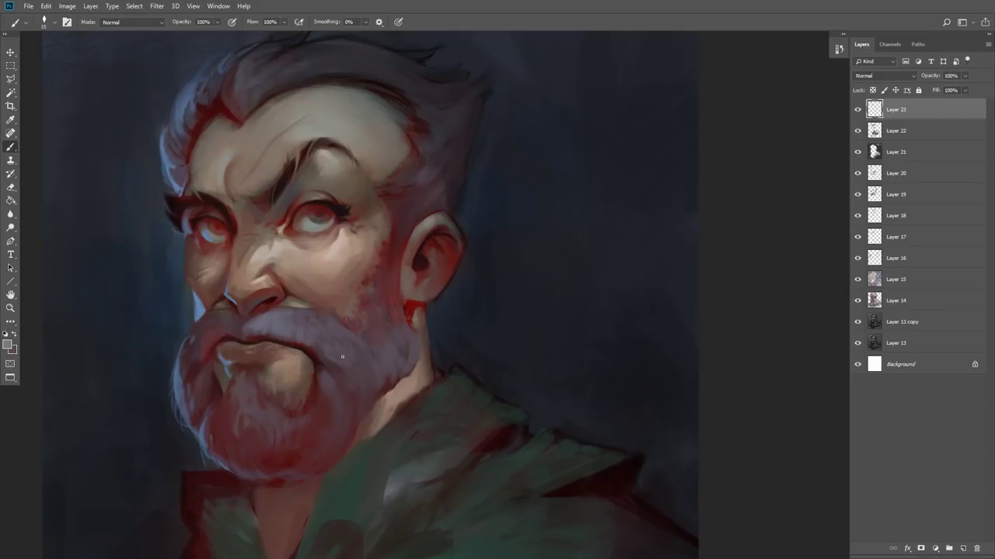
Step: Model the skin fold above the far eyebrow's inner end with sampled light and dark skin tones
left_click(222, 168, "alt")
left_click(223, 158, "alt")
left_click(226, 147, "alt")
left_click(225, 164, "alt")
left_click(220, 150, "alt")
key("]")
left_click(223, 189, "alt")
left_click(222, 188, "alt")
key("[")
key("[")
Step: Shape the curved crease running from the frown fold up across the middle of the forehead
left_click(224, 164, "alt")
left_click(311, 120, "alt")
left_click(256, 171, "alt")
left_click(277, 137, "alt")
left_click(267, 207, "alt")
left_click_drag(251, 158, 268, 144)
left_click(252, 154, "alt")
Step: Refine the furrow between the eyebrows with sampled skin tones and a smaller brush
key("[")
left_click(261, 189, "alt")
left_click_drag(247, 189, 235, 187)
left_click(254, 194, "alt")
left_click(222, 195, "alt")
left_click(220, 189, "alt")
Step: Blend the far side of the forehead above the eyebrow with sampled skin tones, enlarging the brush to 45 px
left_click(189, 180, "alt")
left_click(200, 161, "alt")
key("bracketright")
key("bracketright")
left_click(197, 183, "alt")
left_click(197, 171, "alt")
key("bracketright")
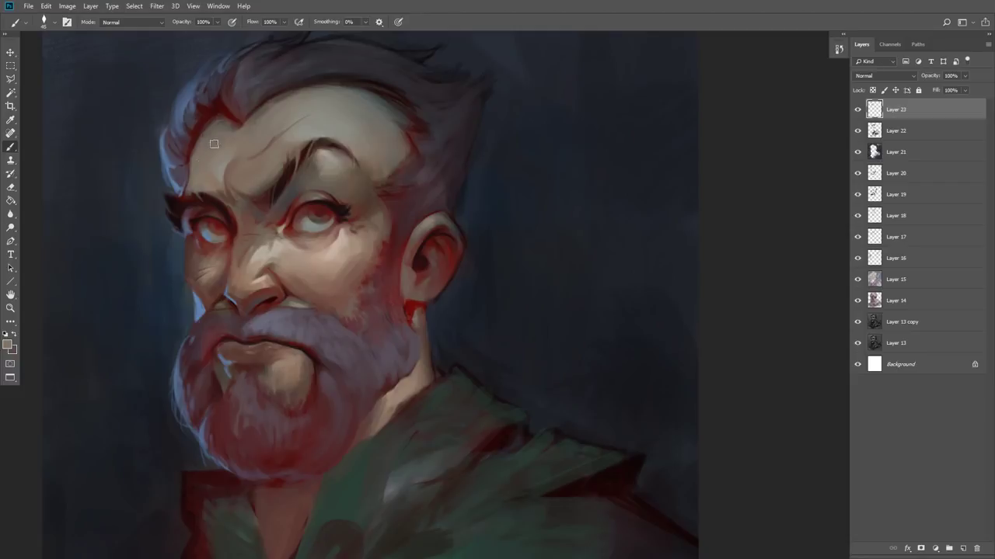
Step: Paint fine creases into the far side of the forehead between the eyebrow and hairline with a smaller brush
left_click(213, 166, "alt")
key("bracketleft")
key("bracketleft")
left_click(186, 143, "alt")
left_click(199, 152, "alt")
left_click(257, 200, "alt")
key("bracketleft")
left_click(218, 136, "alt")
left_click(221, 144, "alt")
Step: Add thin reddish wrinkles with lighter edges across the upper forehead above the raised eyebrow
left_click(269, 144, "alt")
key("bracketleft")
left_click(268, 145, "alt")
left_click(275, 124, "alt")
left_click(316, 121, "alt")
left_click(319, 107, "alt")
key("bracketleft")
left_click(281, 120, "alt")
key("bracketright")
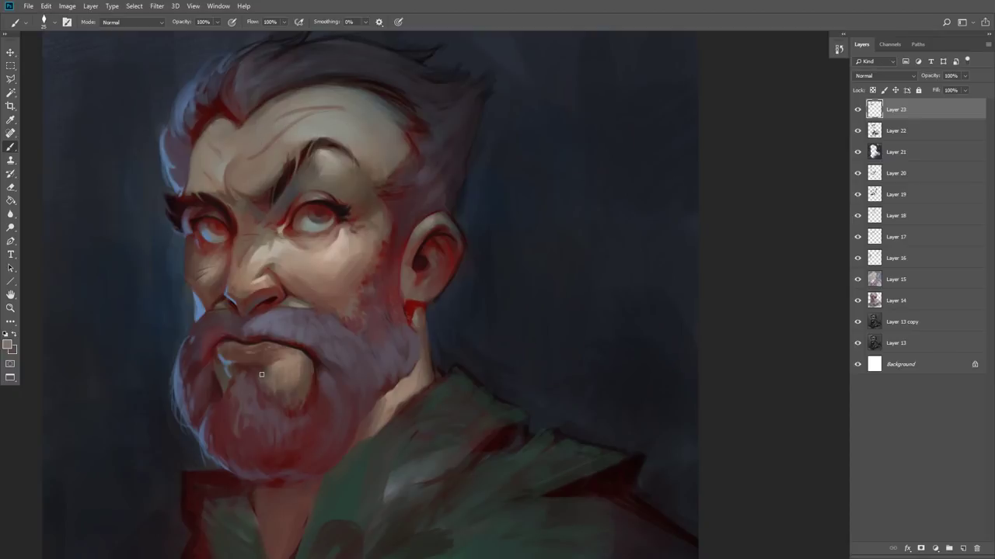
Step: Extend the light forehead skin along the near hairline toward the temple with a larger brush
left_click(345, 92, "alt")
left_click(375, 107, "alt")
key("bracketright")
key("bracketright")
key("bracketright")
mouse_move(366, 98)
left_mouse_down()
mouse_move(407, 131)
mouse_move(370, 95)
mouse_move(427, 127)
left_mouse_up()
key("bracketleft")
key("bracketleft")
key("bracketleft")
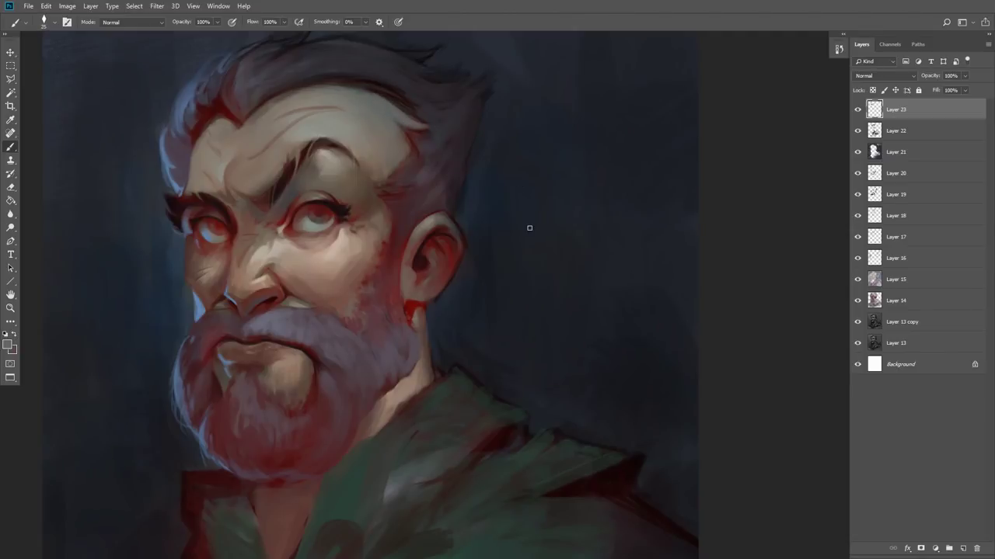
Step: Paint out the outer part of the raised near eyebrow with sampled skin tones, using brush sizes of 100 and 70 px
left_click(335, 148, "alt")
left_click(322, 155, "alt")
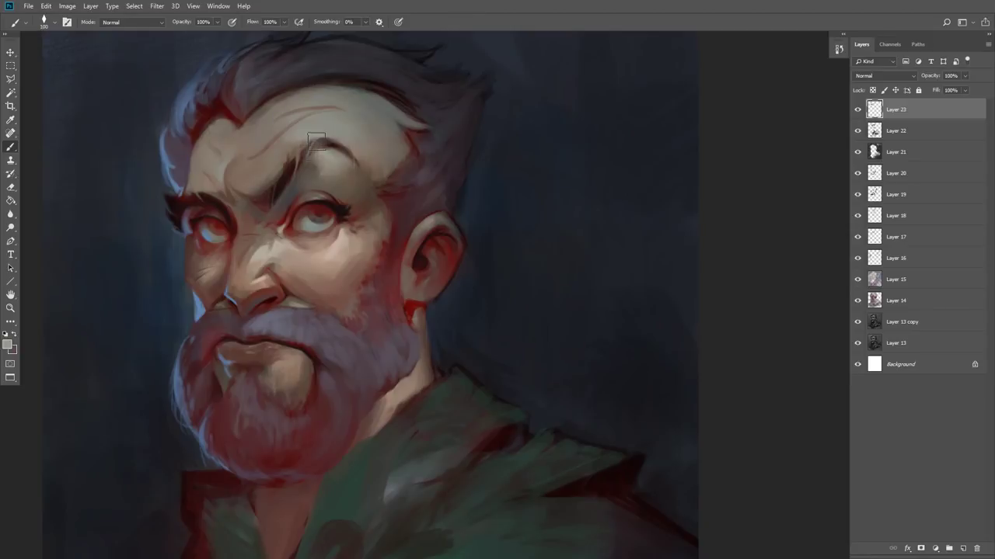
left_click(328, 155, "alt")
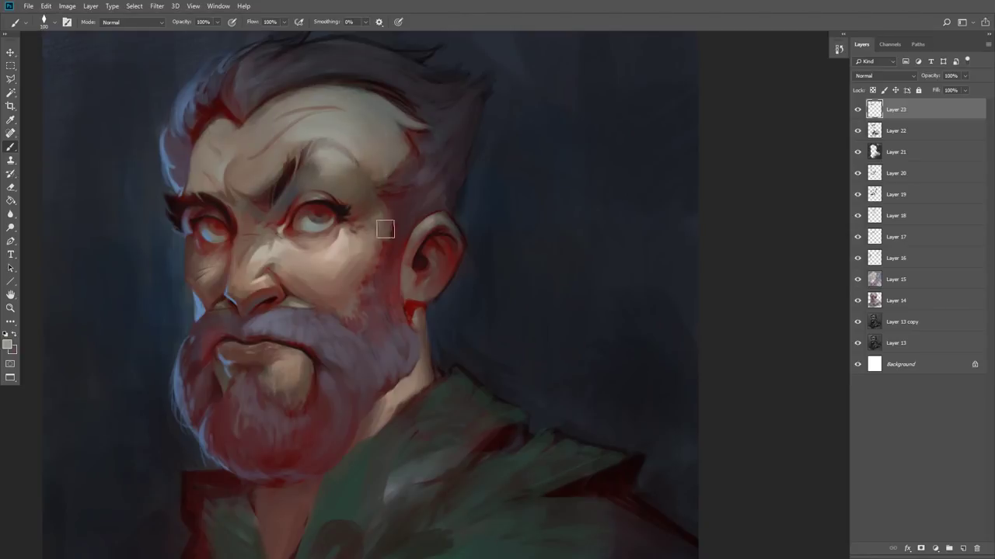
left_click(338, 159, "alt")
left_click(327, 165, "alt")
left_click(318, 173, "alt")
left_click(335, 185, "alt")
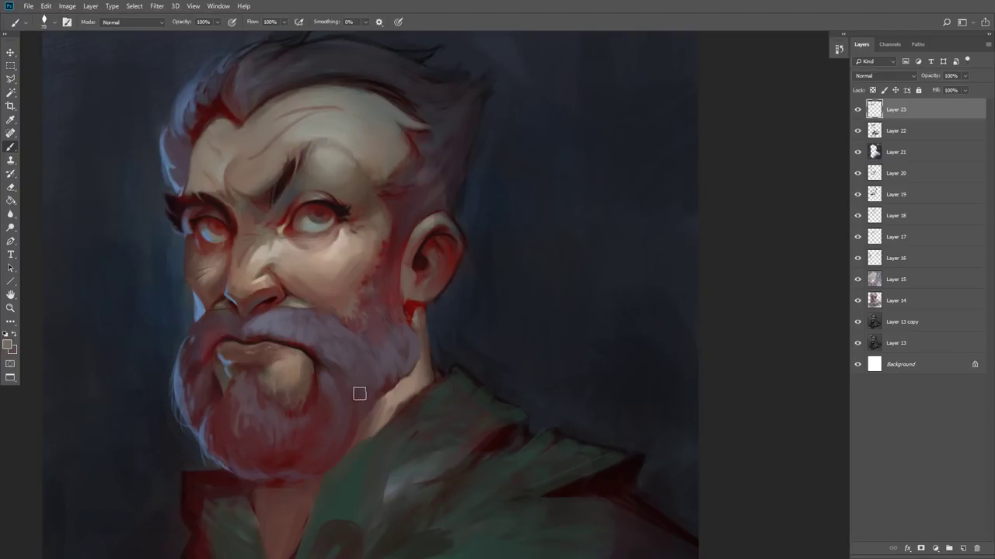
Step: Lay in a new soft arched near eyebrow with the DG_MainAIRBRUSH brush and the dark blue-grey colour 222128
left_click(284, 176, "alt")
right_click(116, 123)
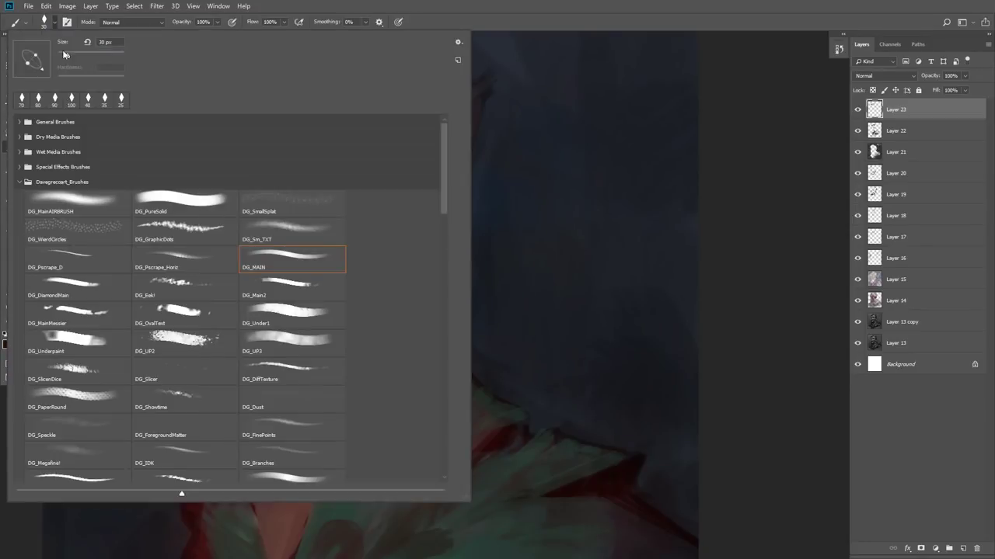
left_click(77, 204)
left_click(683, 192)
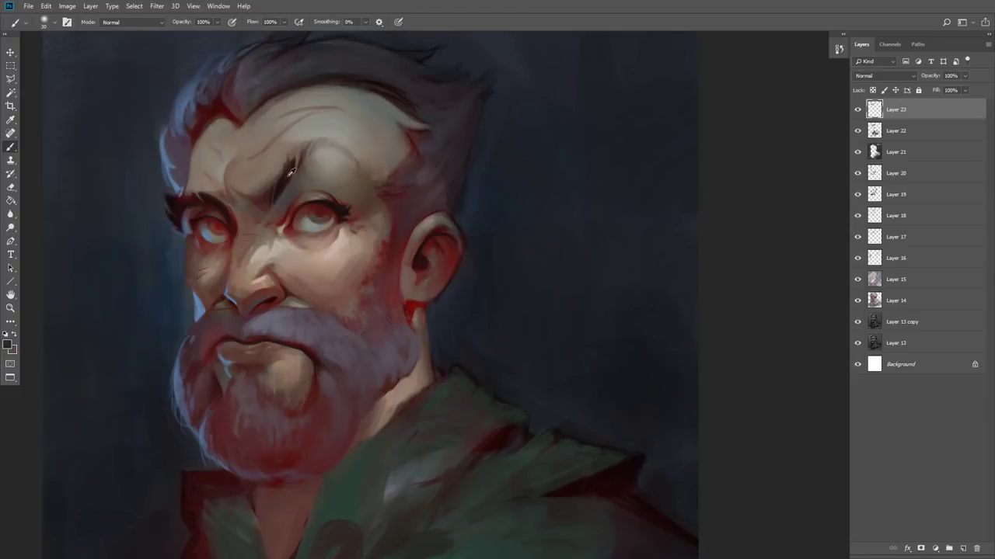
left_click(218, 84, "alt")
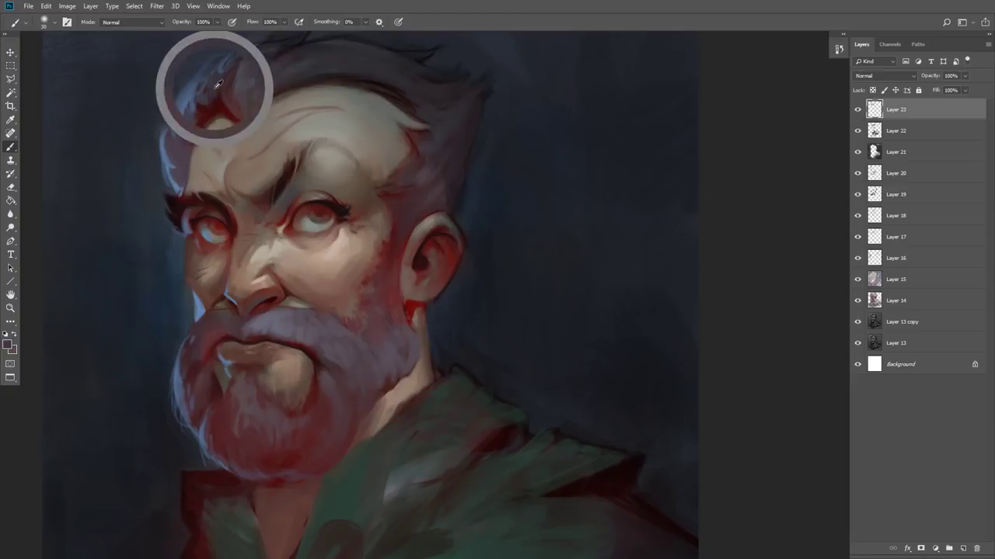
left_click(8, 345)
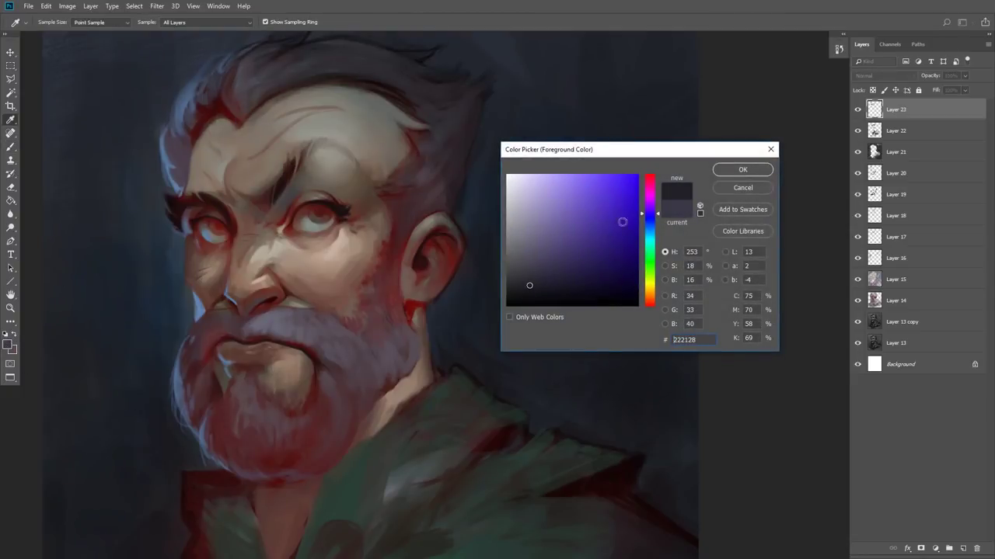
left_click(742, 170)
mouse_move(284, 179)
left_mouse_down()
mouse_move(335, 142)
mouse_move(300, 167)
mouse_move(339, 145)
mouse_move(309, 157)
mouse_move(355, 162)
mouse_move(328, 90)
mouse_move(331, 141)
mouse_move(350, 159)
left_mouse_up()
key("bracketleft")
key("bracketleft")
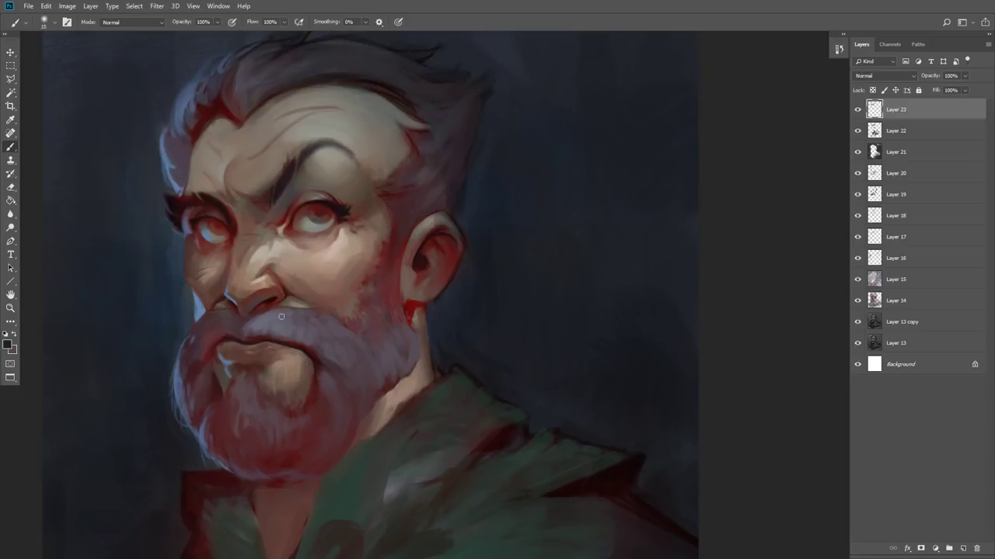
Step: Add fine dark hairs along the top of the near eyebrow with the DG_MAIN brush at 10 px
left_click(55, 23)
left_click(298, 261)
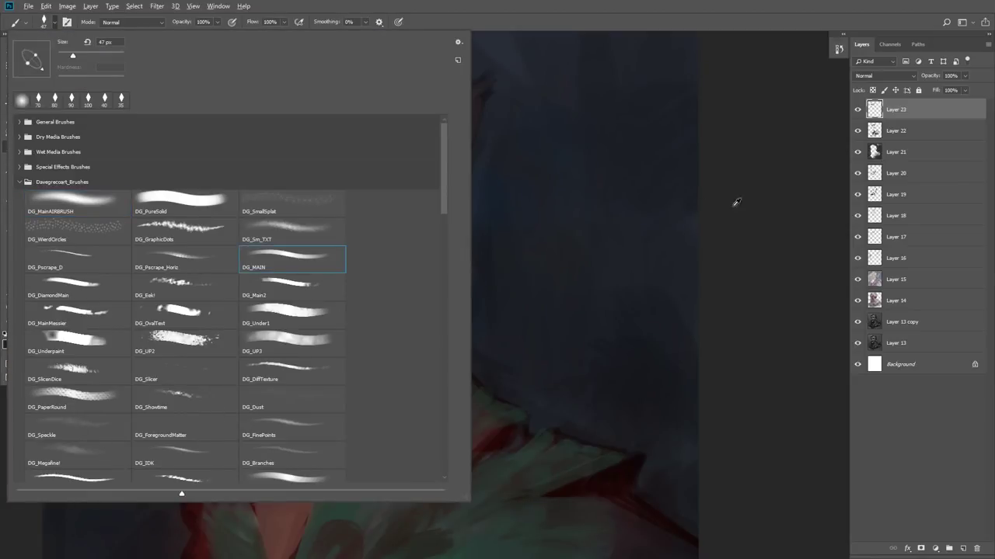
left_click(735, 204)
left_click(288, 181, "alt")
key("bracketleft")
key("bracketleft")
key("bracketleft")
key("bracketleft")
key("bracketleft")
key("bracketleft")
key("bracketleft")
key("bracketleft")
left_click_drag(306, 152, 311, 143)
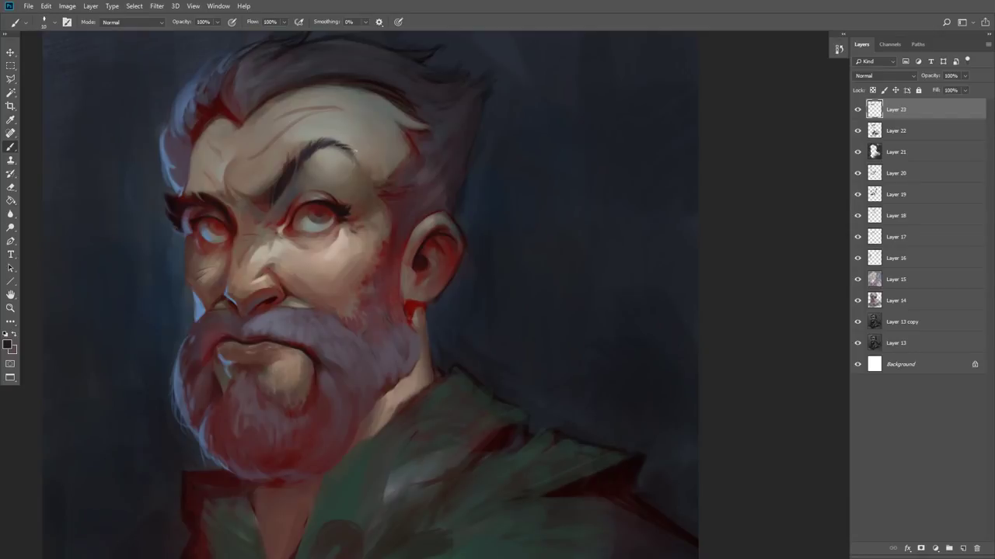
Step: Darken the near eye's iris and upper lid shadow with sampled brown tones
left_click(314, 153, "alt")
left_click(311, 212, "alt")
left_click(328, 199, "alt")
key("bracketright")
left_click(314, 206, "alt")
key("bracketright")
left_click_drag(315, 204, 327, 207)
left_click(330, 203, "alt")
key("bracketleft")
key("bracketright")
Step: Repaint the far eye's iris with sampled darker brown and red tones
left_click(221, 227, "alt")
left_click(213, 225, "alt")
left_click(220, 225, "alt")
left_click(219, 223, "alt")
left_click(400, 265, "alt")
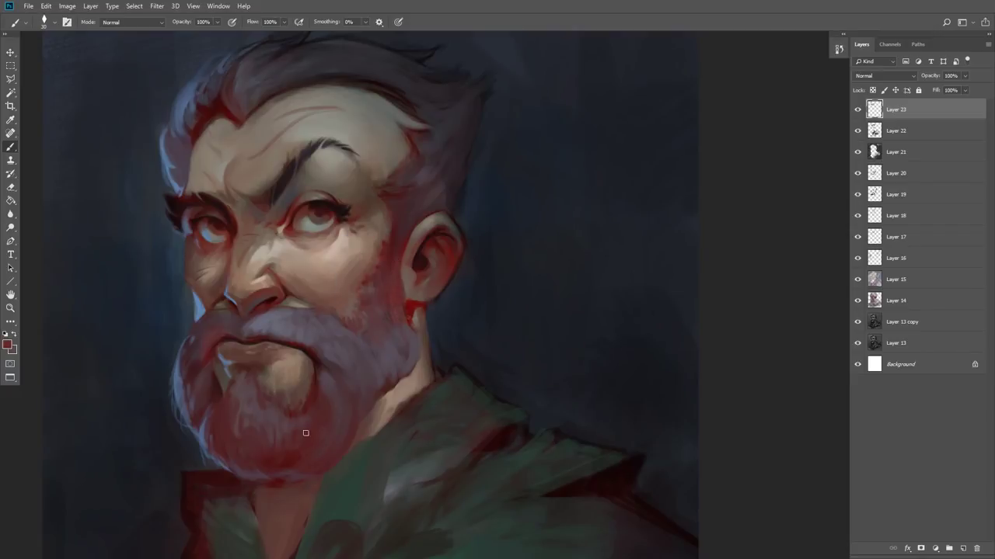
Step: Clean up the hairline above the forehead with sampled skin and dark hair colours, reducing the brush to 15 px
left_click(321, 93, "alt")
mouse_move(273, 106)
left_mouse_down()
mouse_move(310, 91)
mouse_move(362, 92)
left_mouse_up()
left_click(322, 88, "alt")
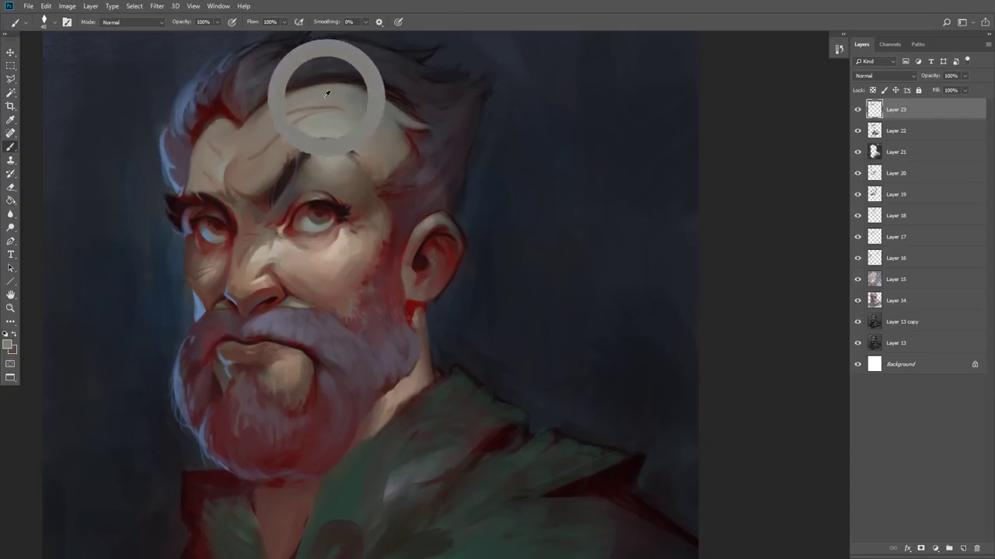
left_click(266, 91, "alt")
left_click_drag(317, 86, 390, 89)
left_click(348, 90, "alt")
key("[")
left_click(349, 85, "alt")
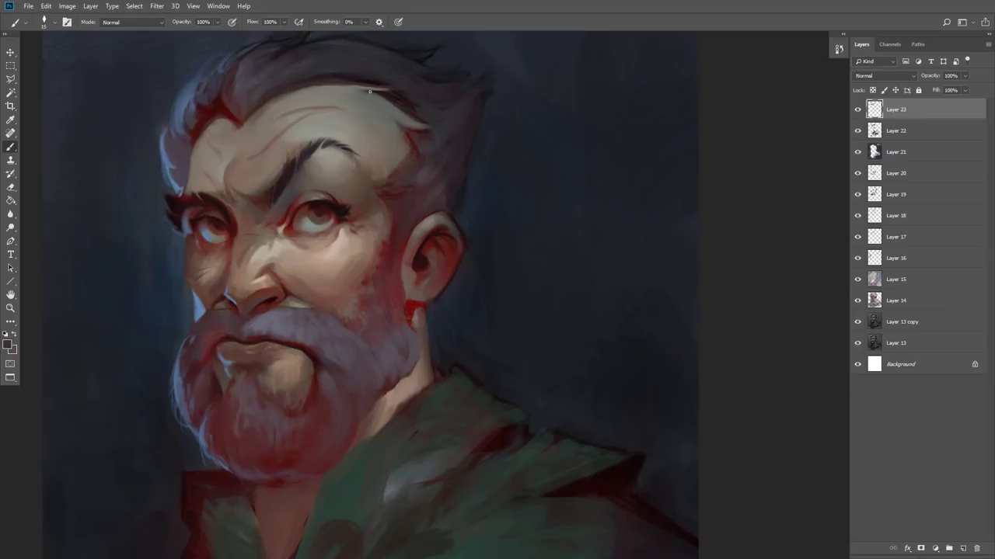
mouse_move(382, 94)
left_mouse_down()
mouse_move(413, 115)
mouse_move(394, 90)
mouse_move(435, 104)
left_mouse_up()
Step: Paint muted purple hair strokes over the red gap in the front hair above the far temple with a small brush
left_click(236, 105, "alt")
left_click_drag(222, 91, 233, 113)
key("[")
key("[")
key("[")
key("[")
left_click(232, 98, "alt")
left_click(211, 79, "alt")
key("bracketleft")
left_click(235, 111, "alt")
left_click(238, 89, "alt")
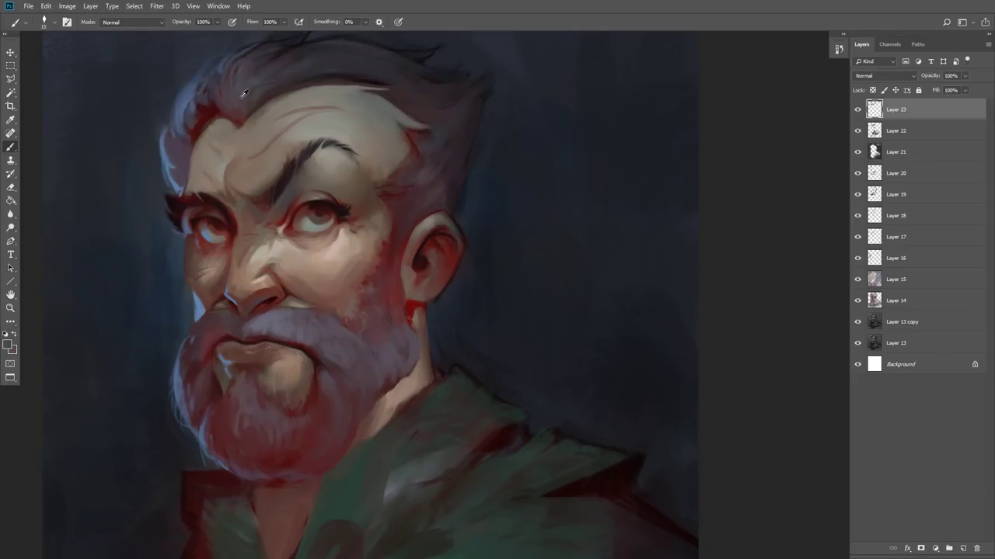
left_click(235, 104, "alt")
Step: Blend the hair on the far side of the head with sampled blue and purple tones at about 20 px
left_click(201, 116, "alt")
key("bracketright")
key("bracketright")
left_click(196, 94, "alt")
key("bracketleft")
left_click(180, 120, "alt")
left_click(187, 122, "alt")
left_click(187, 135, "alt")
mouse_move(183, 116)
left_mouse_down()
mouse_move(180, 105)
mouse_move(192, 112)
left_mouse_up()
left_click(181, 109, "alt")
left_click(188, 114, "alt")
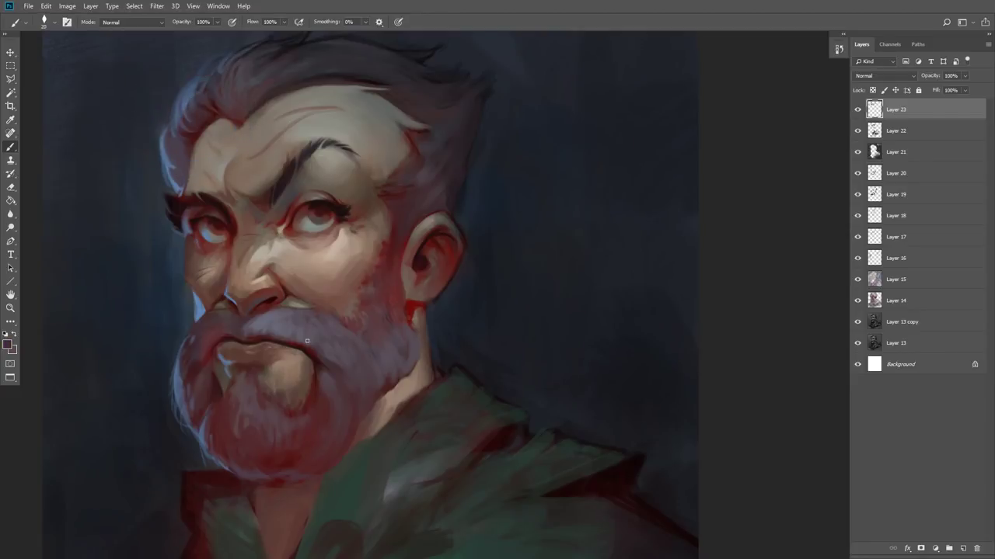
Step: Refine the strands and lower edge of the front hair where it meets the far forehead with sampled hair tones
left_click(219, 103, "alt")
key("bracketleft")
left_click(210, 115, "alt")
left_click(209, 115, "alt")
left_click(202, 98, "alt")
key("bracketright")
left_click(235, 111, "alt")
left_click(238, 129, "alt")
left_click(237, 112, "alt")
Step: Rework the background beside the far side of the face with sampled dark blue, enlarging the brush to 175 px, and retouch the face's edge
mouse_move(231, 460)
left_mouse_down()
mouse_move(238, 443)
mouse_move(260, 440)
left_mouse_up()
left_click(202, 233, "alt")
key("bracketright")
key("bracketright")
key("bracketright")
key("bracketright")
key("bracketright")
key("bracketright")
key("bracketright")
key("bracketright")
key("bracketright")
key("bracketright")
key("bracketright")
key("bracketright")
key("bracketright")
key("bracketright")
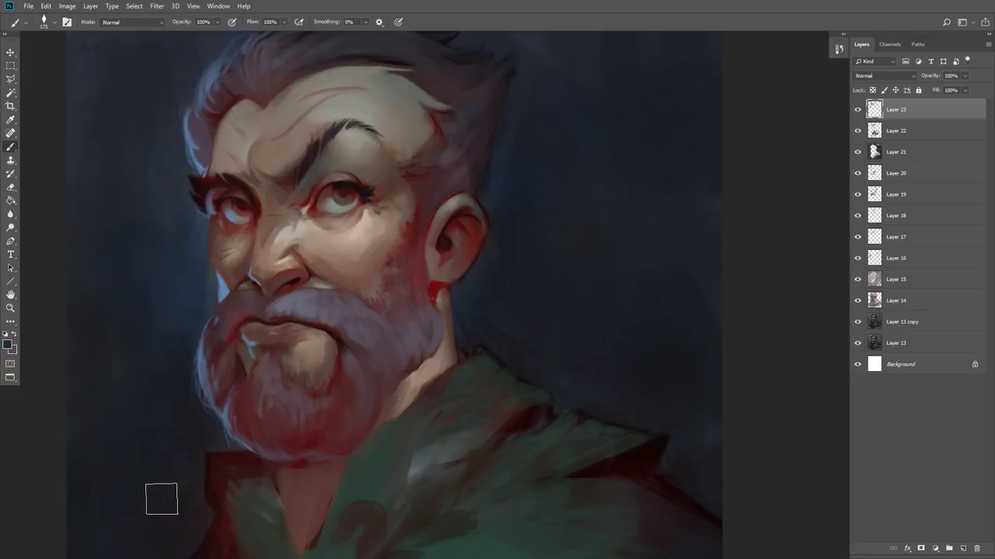
left_click(207, 226, "alt")
left_click(216, 216, "alt")
Step: Stamp all visible layers into a new top layer and check its values with a Black and White preview
key("ctrl+alt+shift+e")
left_click(66, 6)
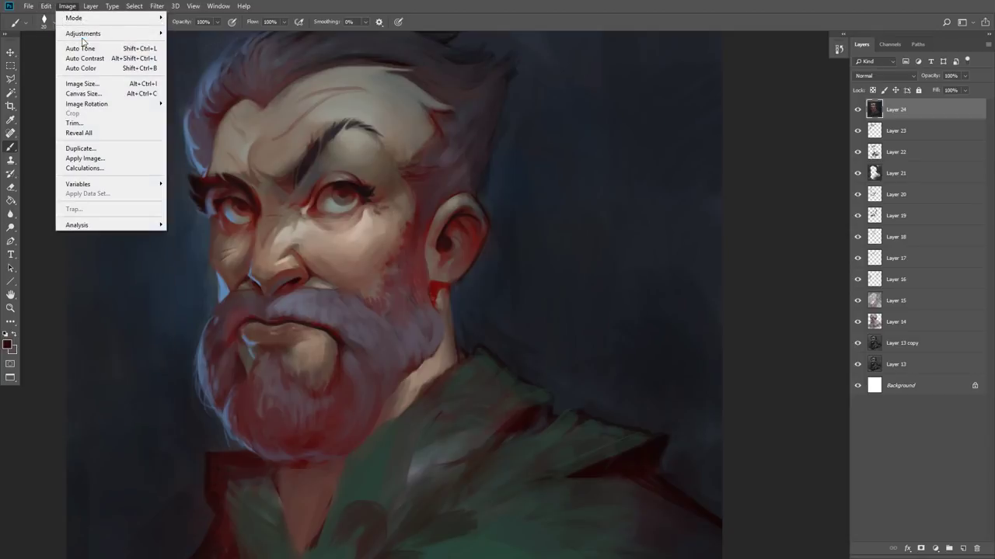
mouse_move(84, 35)
left_click(204, 107)
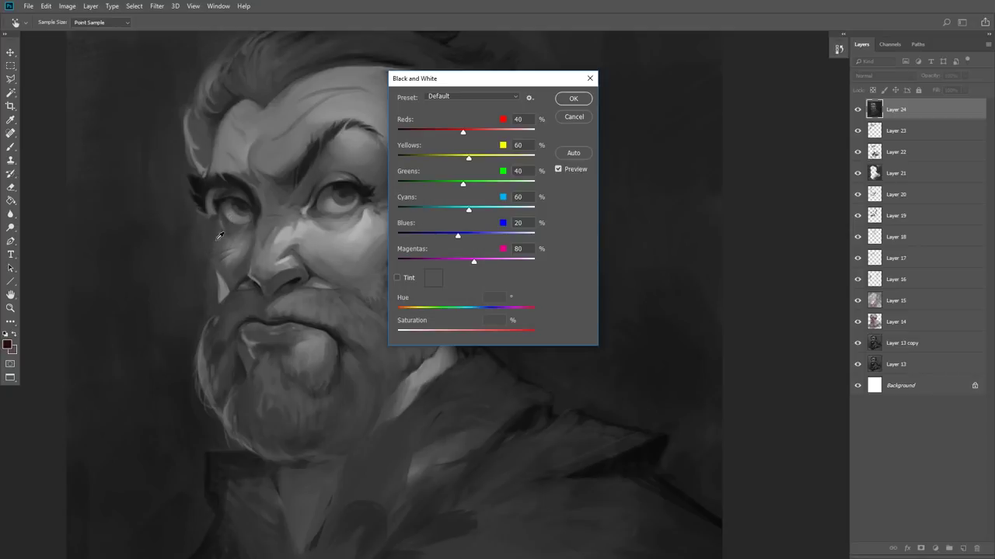
left_click(574, 117)
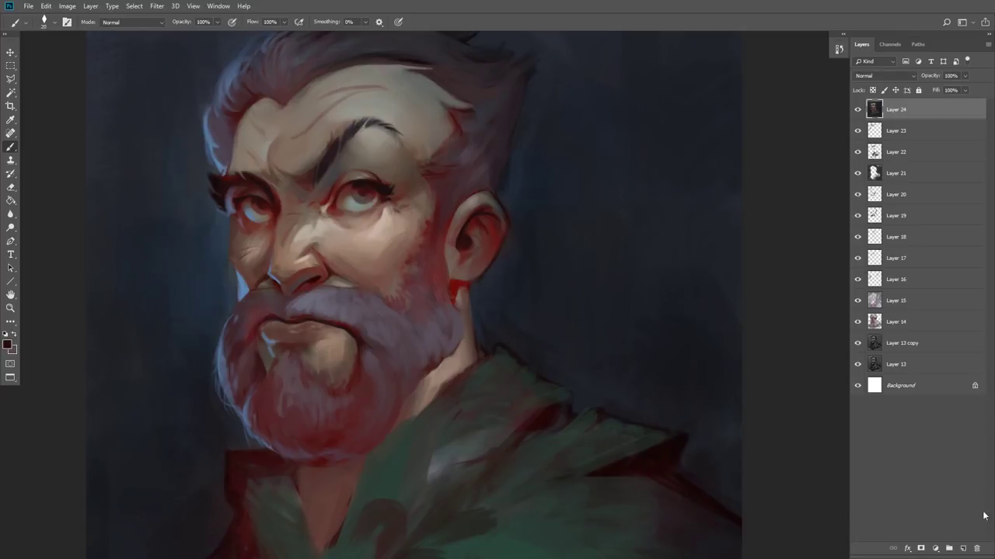
Step: Add a new layer and paint the face's outer edge below the far eye with the near-black red 1b0c0c
left_click(962, 549)
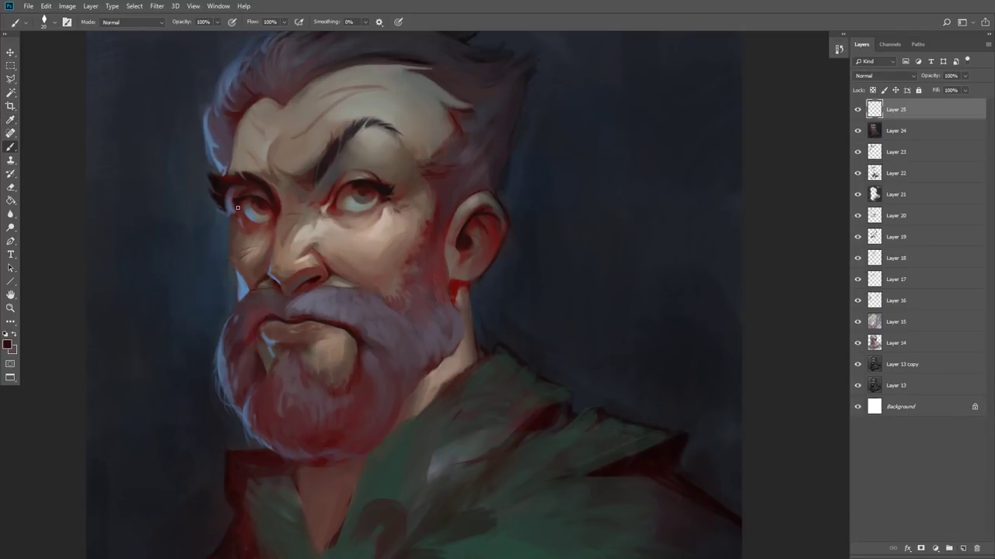
left_click(359, 333, "alt")
left_click(7, 344)
left_click(582, 292)
left_click(731, 170)
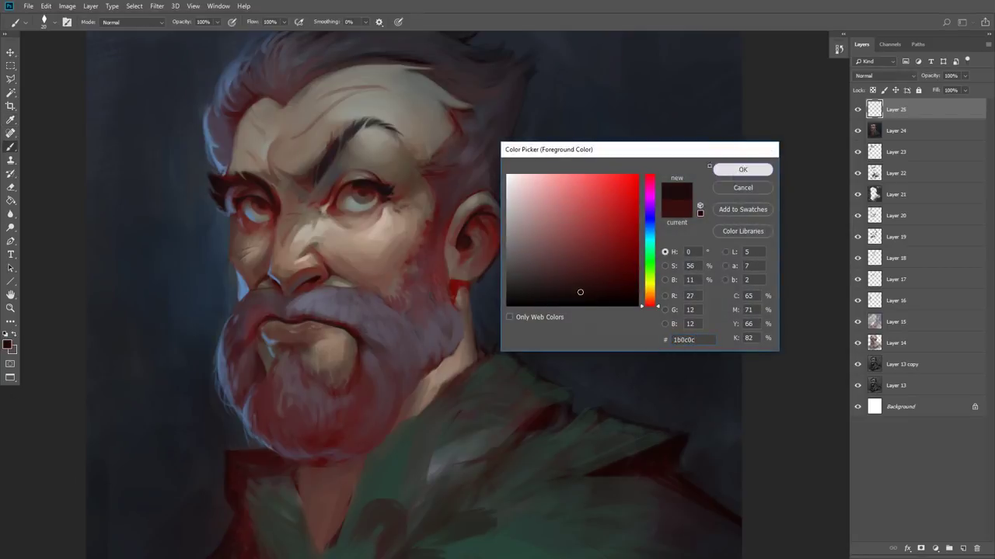
left_click_drag(235, 218, 239, 231)
Step: Blend the dark shading along the far cheek's outer edge with sampled tones, enlarging the brush to 45 px
left_click(233, 225, "alt")
key("bracketright")
key("bracketright")
key("bracketright")
left_click(234, 233, "alt")
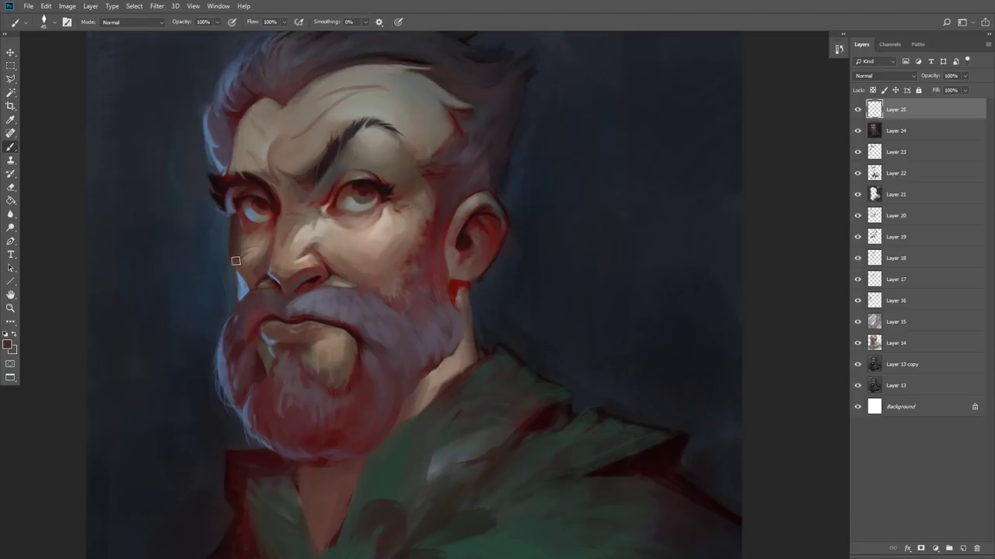
left_click(244, 230, "alt")
left_click(225, 259, "alt")
left_click(228, 265, "alt")
Step: Soften the red patches between the near cheek and the sideburn with sampled skin and beard tones at 60 px
left_click(440, 234, "alt")
left_click(375, 263, "alt")
left_click(384, 278, "alt")
key("]")
key("]")
left_click(402, 279, "alt")
left_click(379, 292, "alt")
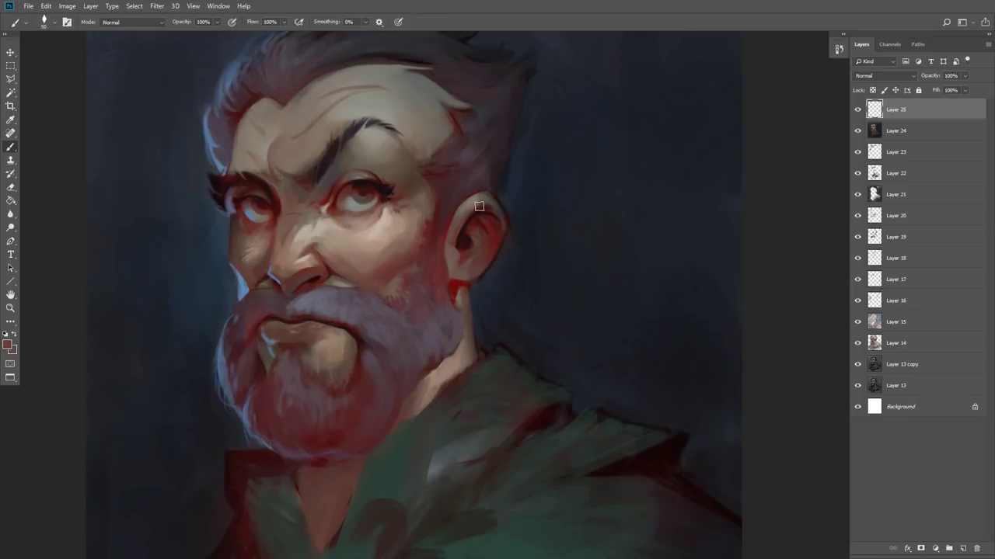
Step: Smooth the light skin of the lower near cheek just above the beard with sampled skin tones
left_click(393, 285, "alt")
left_click(389, 289, "alt")
left_click(393, 292, "alt")
left_click(391, 256, "alt")
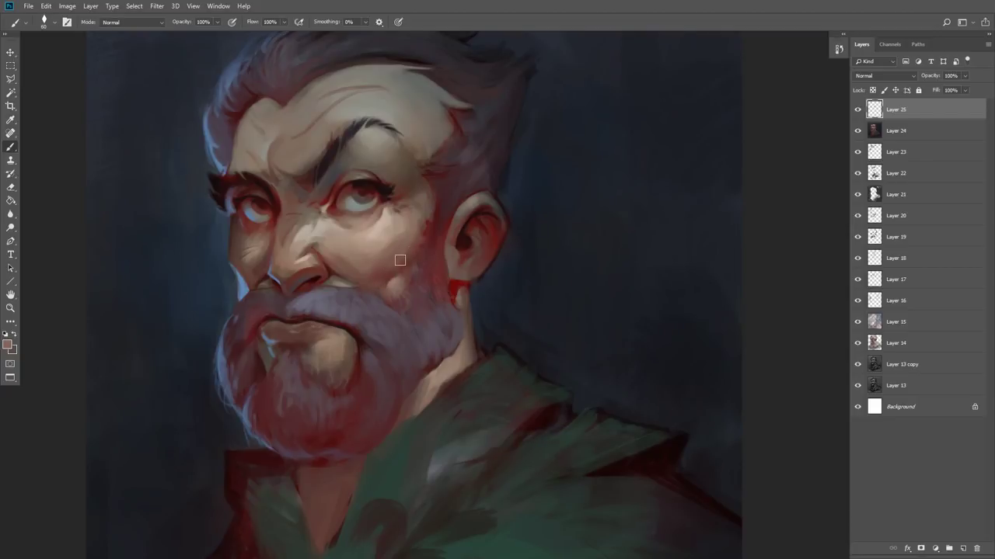
left_click(470, 194, "alt")
key("[")
mouse_move(544, 118)
left_mouse_down()
mouse_move(458, 236)
mouse_move(491, 208)
left_mouse_up()
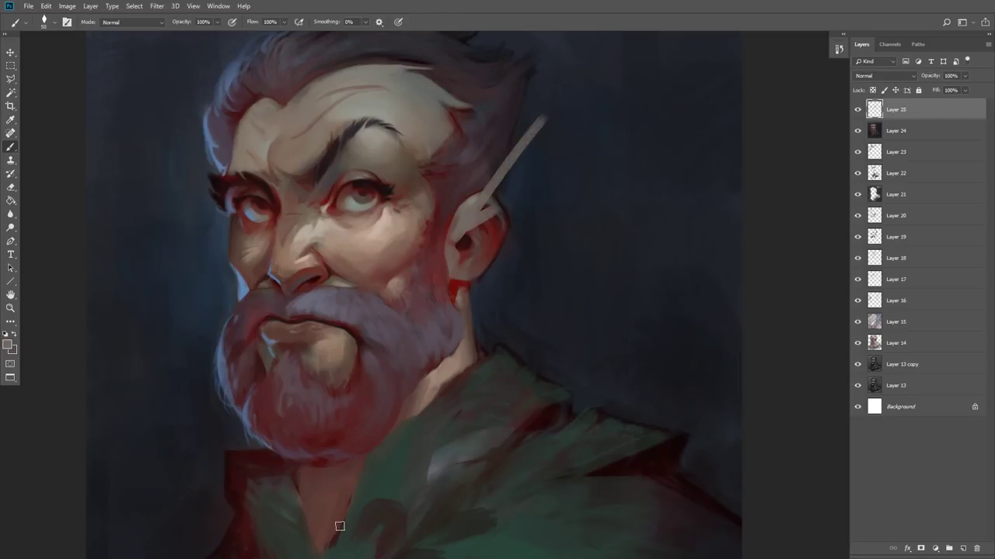
key("ctrl+z")
Step: Blend the lower near cheek into the top edge of the beard with sampled reddish tones and a larger brush
left_click(407, 274, "alt")
left_click(394, 304, "alt")
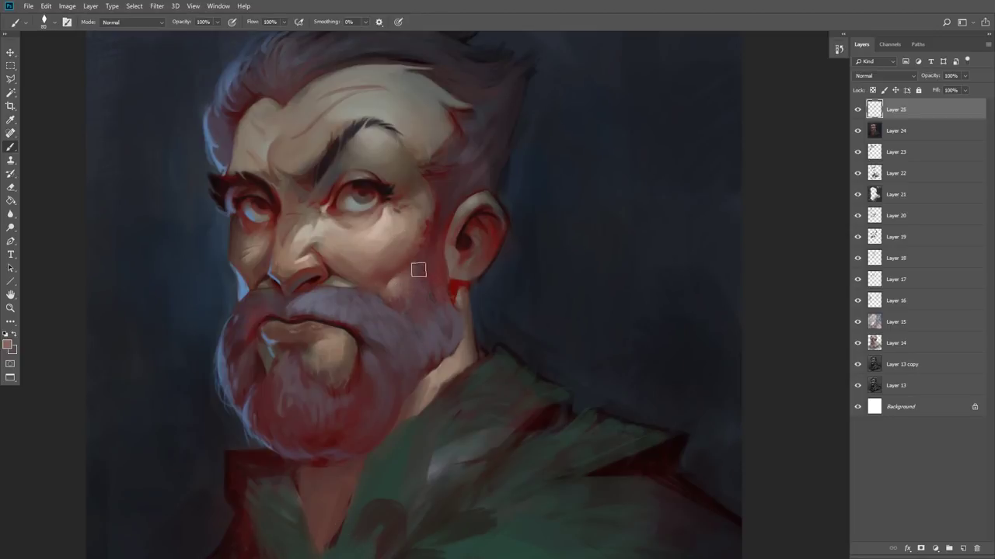
left_click(392, 294, "alt")
left_click(399, 297, "alt")
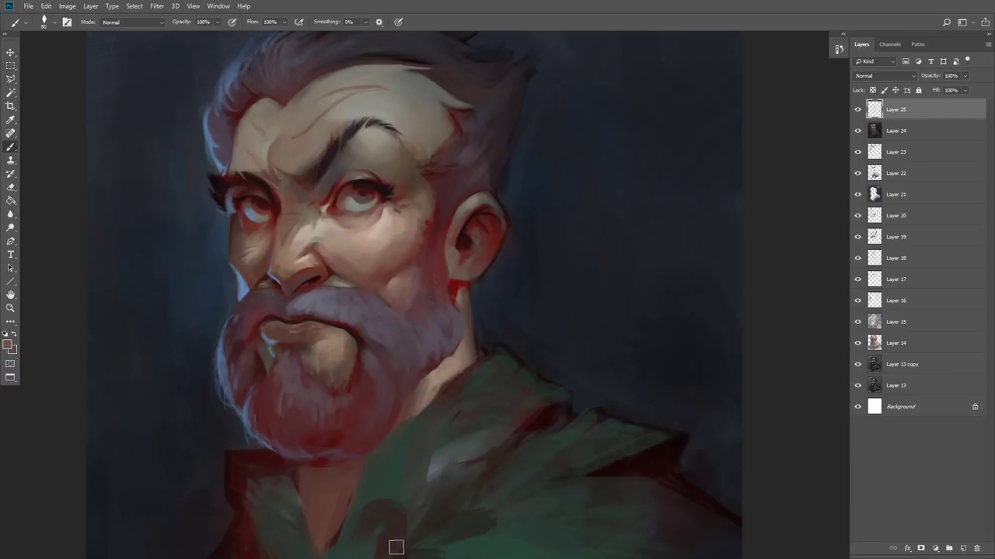
left_click(395, 311, "alt")
left_click(373, 337, "alt")
Step: Paint over the remaining red spots on the outer near cheek beside the sideburn with sampled skin and dark red tones
left_click(423, 208, "alt")
left_click(417, 230, "alt")
key("bracketright")
key("bracketright")
left_click(432, 223, "alt")
left_click(443, 206, "alt")
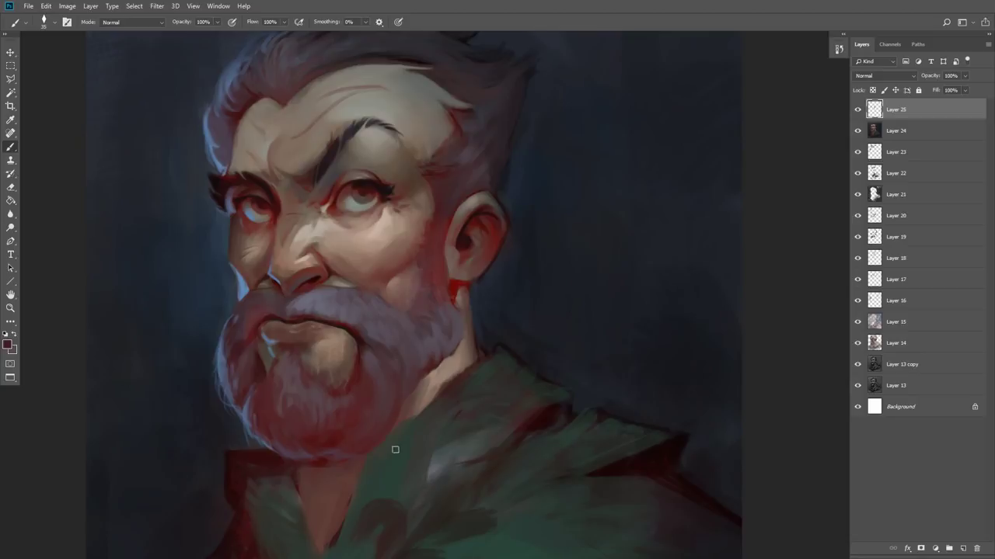
Step: Smooth the skin between the near eye's outer corner and the sideburn with sampled skin tones
left_click(421, 223, "alt")
left_click(425, 213, "alt")
left_click(431, 235, "alt")
left_click(427, 215, "alt")
left_click(408, 212, "alt")
left_click(412, 197, "alt")
Step: Soften the shadowed skin below the far eye with reddish brown tones sampled around the eye
left_click(254, 226, "alt")
left_click(264, 235, "alt")
left_click(259, 226, "alt")
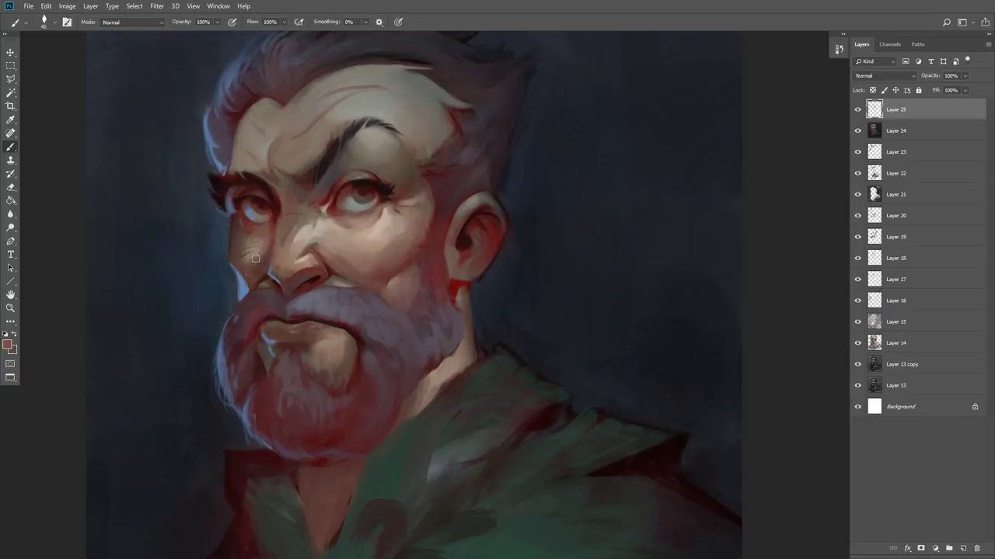
left_click(261, 224, "alt")
Step: Rework the near temple's hairline with sampled forehead and dark reddish hair tones, using a larger brush
left_click(435, 107, "alt")
left_click(461, 112, "alt")
key("bracketright")
key("bracketright")
key("bracketright")
left_click(471, 123, "alt")
mouse_move(452, 113)
left_mouse_down()
mouse_move(462, 127)
mouse_move(457, 116)
left_mouse_up()
left_click(464, 148, "alt")
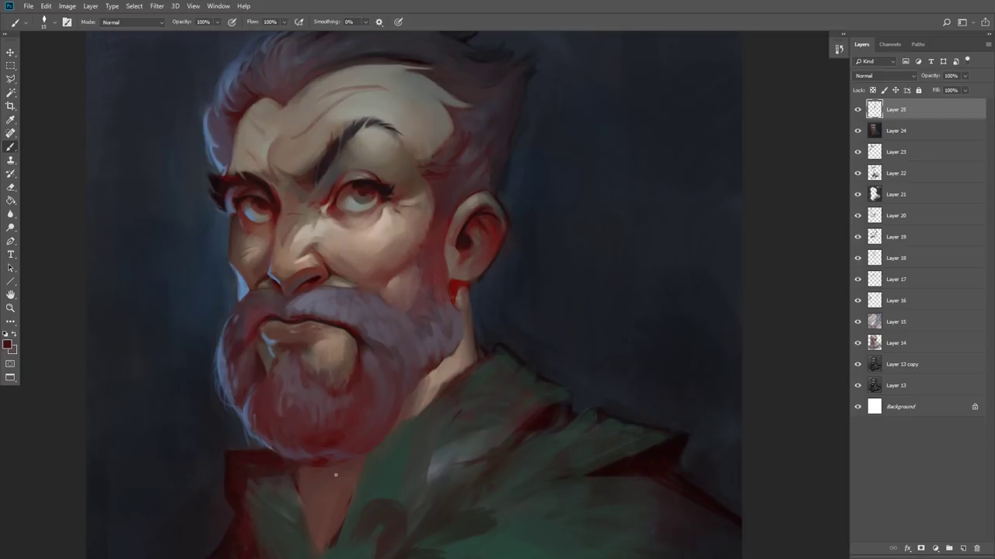
Step: Flip the canvas horizontally and frame the face for further painting
left_click(11, 307)
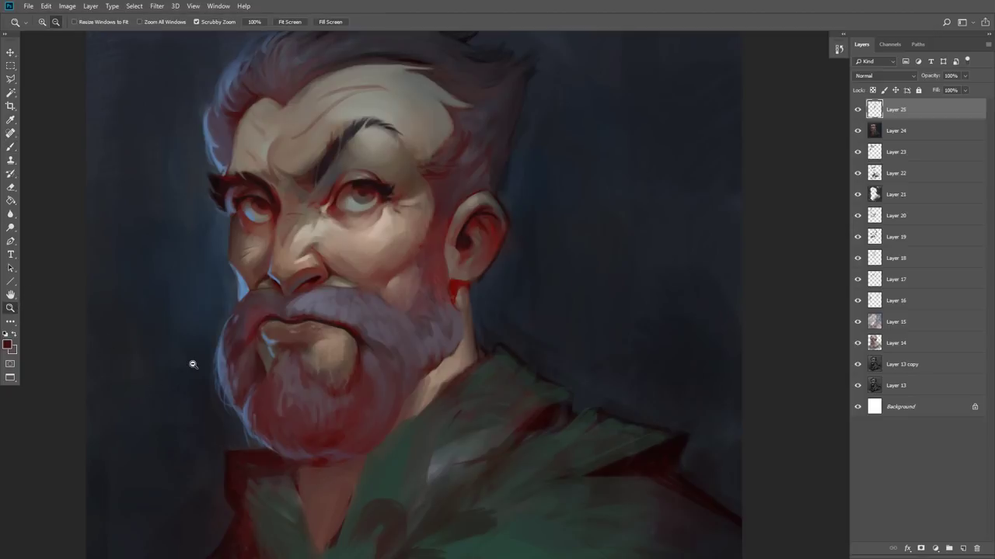
left_click(192, 365, "alt")
key("ctrl+alt+h")
left_click_drag(320, 396, 296, 359)
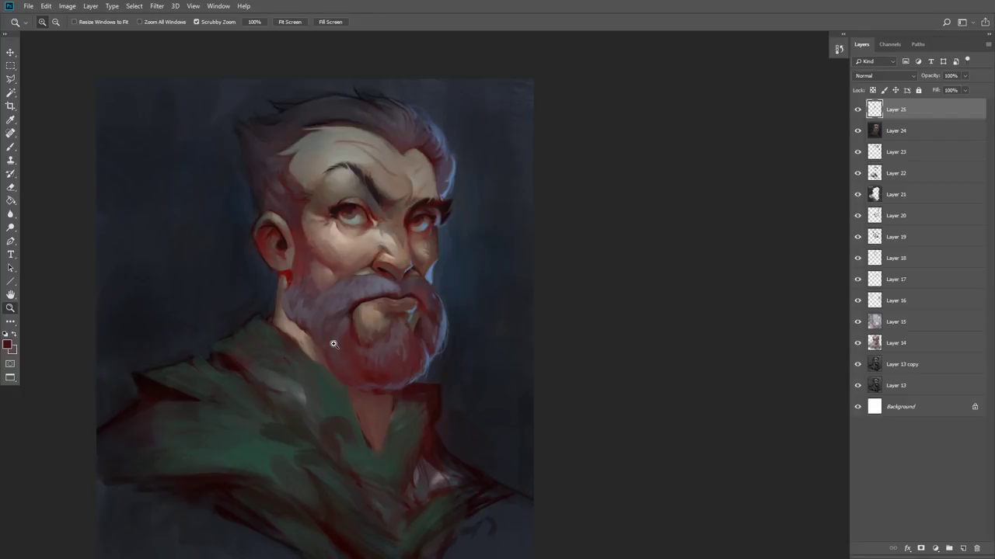
left_click(413, 149)
left_click_drag(390, 278, 395, 251)
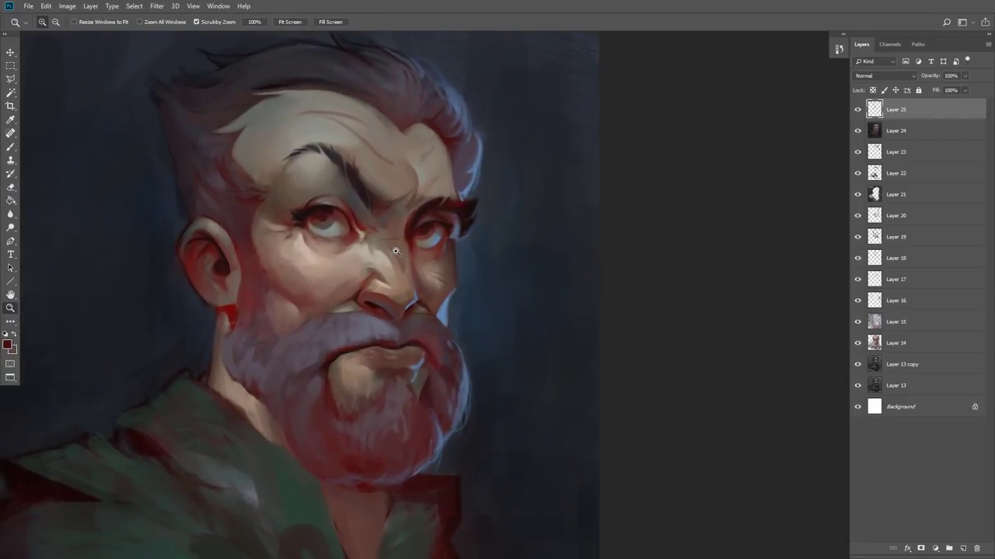
Step: Add a new layer and mute the blue light in the far eye with sampled reddish shadow tones
left_click(963, 548)
left_click(11, 147)
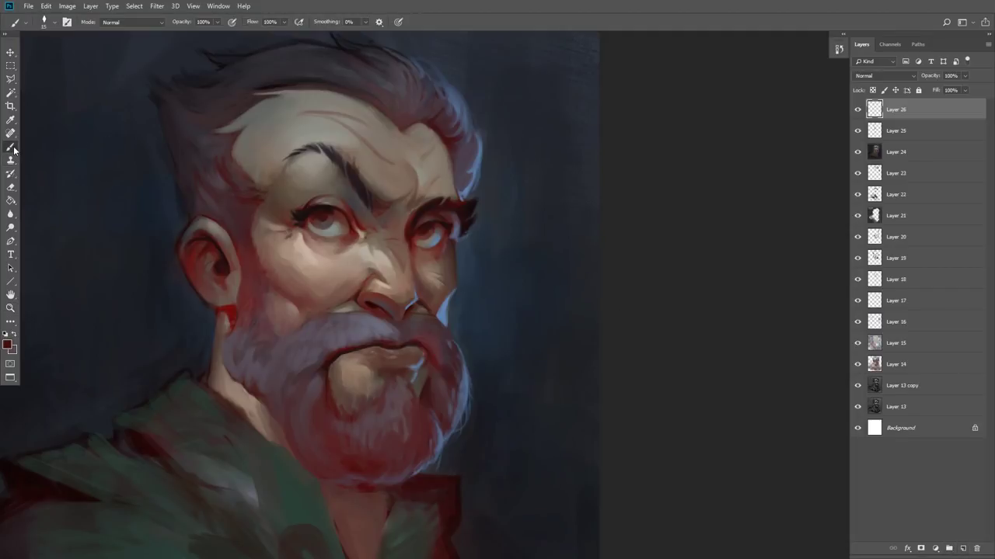
left_click(431, 215, "alt")
left_click(453, 250, "alt")
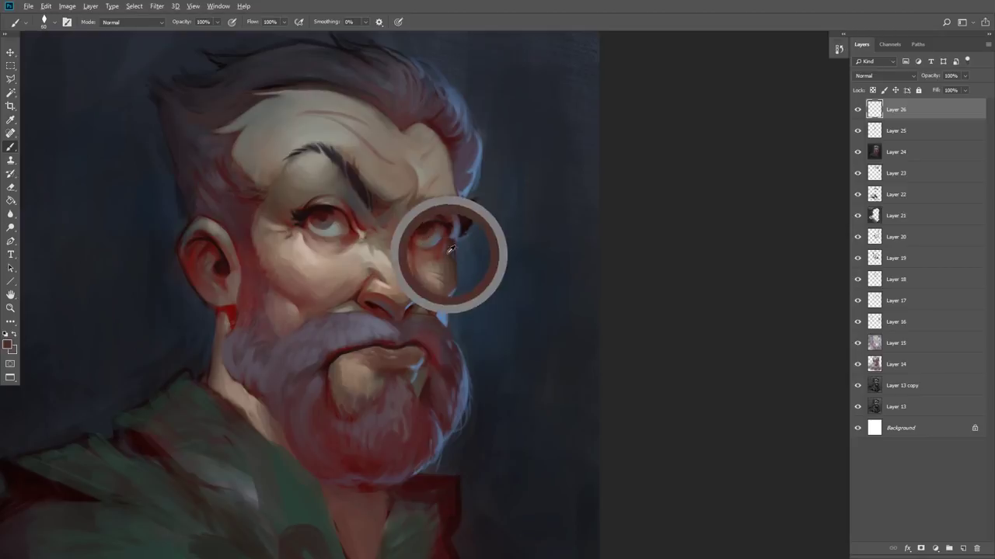
left_click(415, 240, "alt")
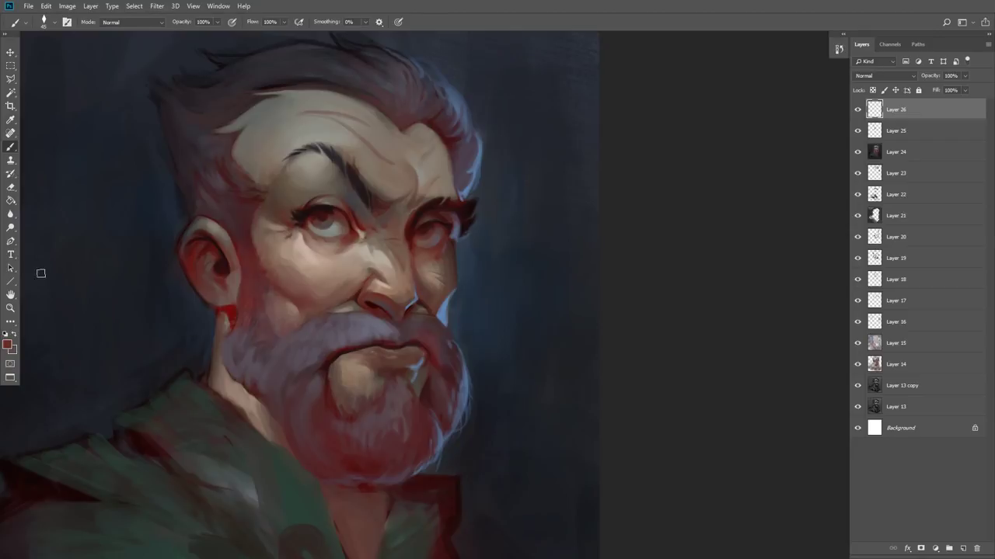
Step: Refine the nose and the shadow toward the far eye with sampled skin and dark red tones
left_click(10, 308)
left_click(243, 328, "alt")
left_click(242, 328, "alt")
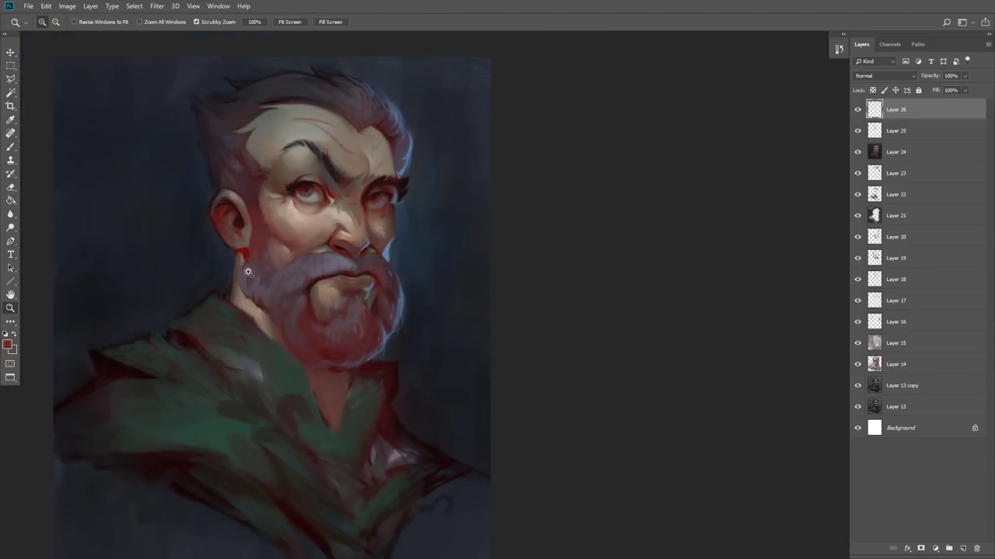
left_click(10, 147)
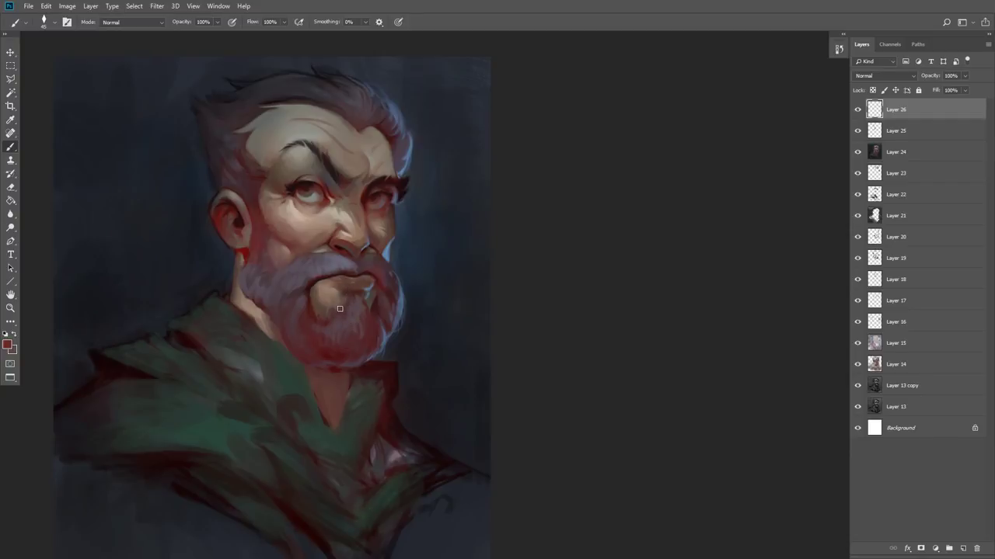
left_click_drag(373, 296, 385, 301)
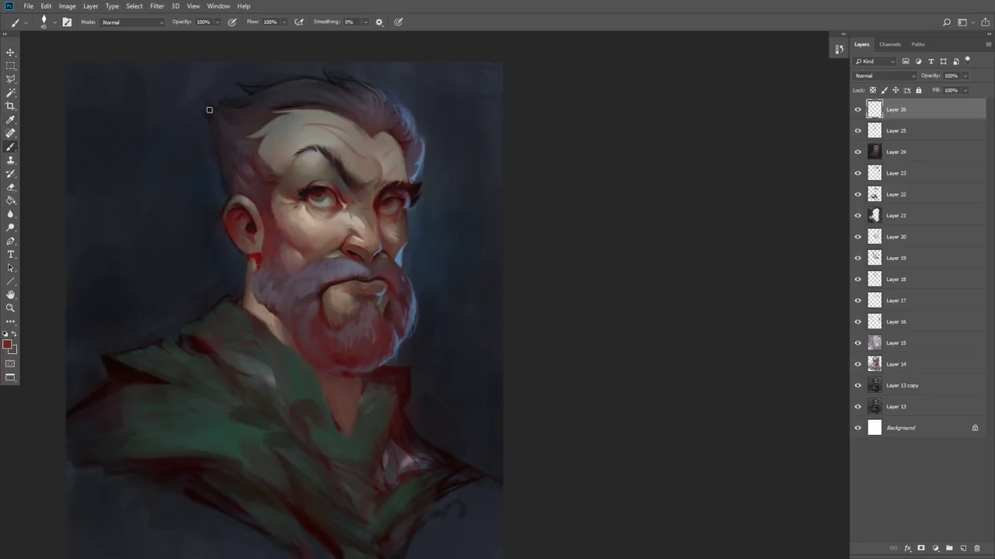
left_click(360, 240, "alt")
left_click(367, 253, "alt")
left_click(356, 246, "alt")
left_click(399, 208, "alt")
left_click(378, 244, "alt")
Step: Blend the skin below the near eye and across the near cheek with sampled skin tones
left_click(325, 195, "alt")
left_click(338, 226, "alt")
left_click(299, 218, "alt")
left_click(291, 224, "alt")
left_click(287, 240, "alt")
left_click(293, 238, "alt")
Step: Touch up the near eye and the outer edge of the ear with sampled tones and a smaller brush
left_click(388, 219, "alt")
left_click(316, 194, "alt")
key("bracketleft")
left_click(323, 191, "alt")
left_click(222, 229, "alt")
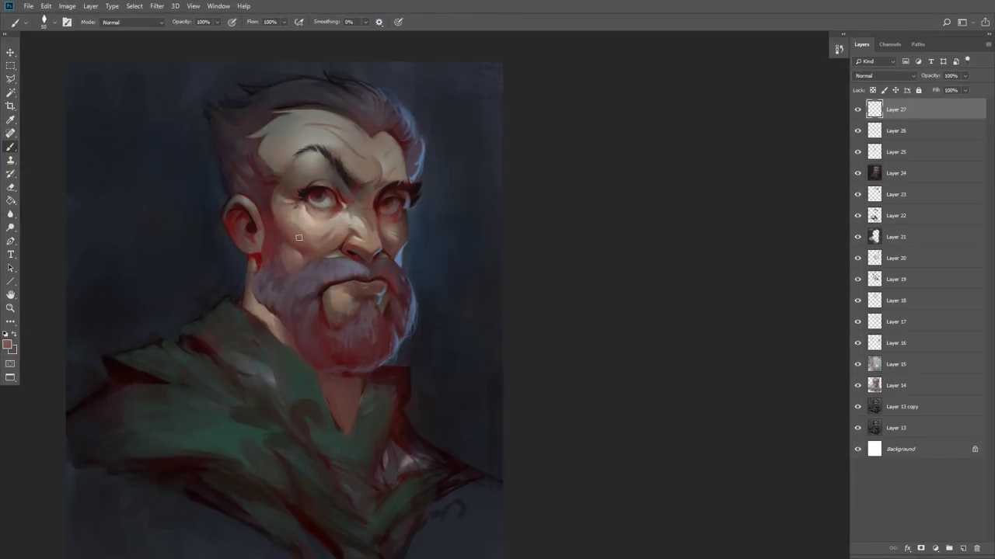
Step: Smooth the near cheek beside the nose with a larger brush and sampled skin tones, and touch up below the far eye
left_click(346, 222, "alt")
key("]")
mouse_move(342, 222)
left_mouse_down()
mouse_move(330, 236)
mouse_move(345, 217)
left_mouse_up()
left_click(340, 212, "alt")
key("]")
key("]")
left_click(347, 226, "alt")
key("]")
left_click(345, 222, "alt")
mouse_move(325, 220)
left_mouse_down()
mouse_move(314, 234)
mouse_move(331, 235)
left_mouse_up()
left_click(344, 223, "alt")
left_click(389, 217, "alt")
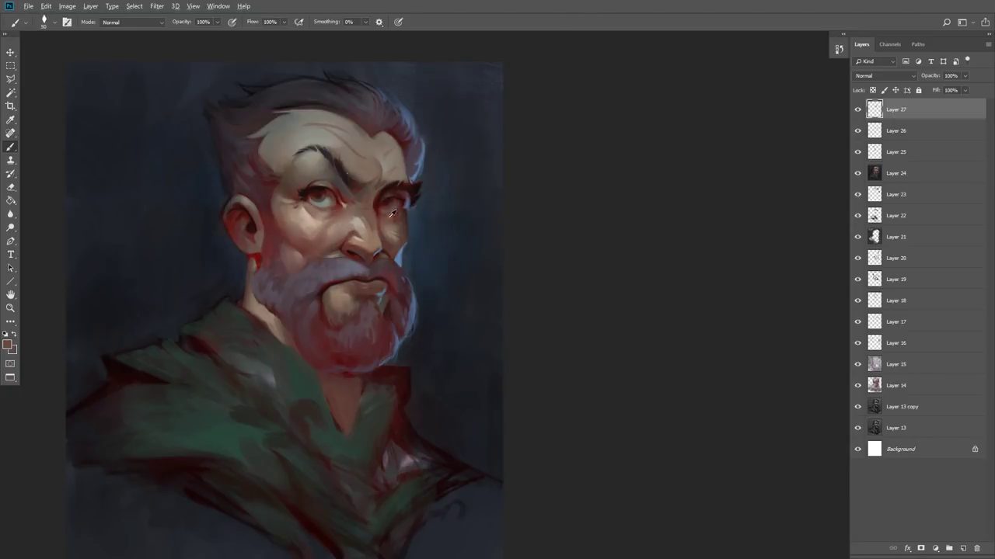
left_click(390, 223, "alt")
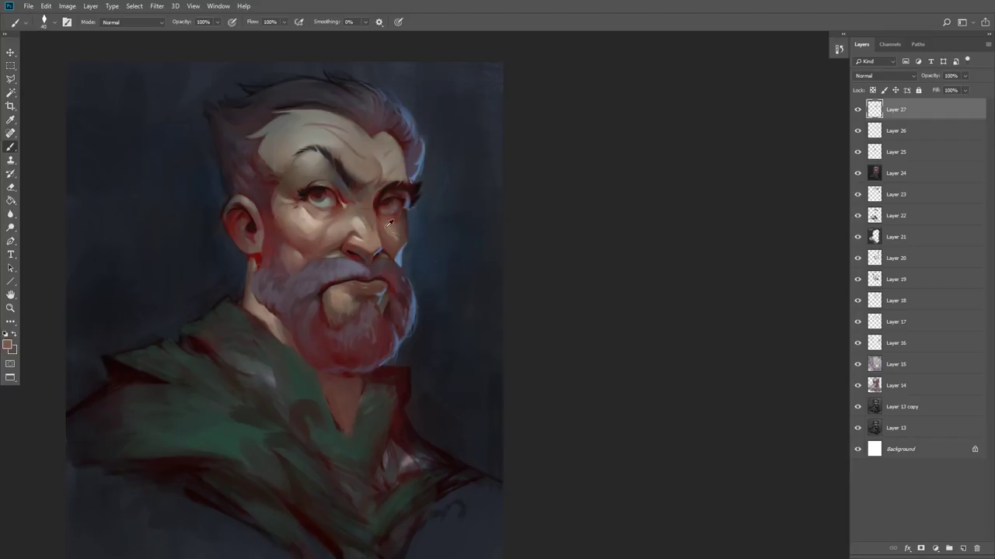
Step: Darken the sideburn in front of the ear and blend it into the temple and cheek with sampled tones
left_click(287, 153, "alt")
mouse_move(277, 173)
left_mouse_down()
mouse_move(287, 191)
mouse_move(270, 228)
mouse_move(262, 198)
mouse_move(272, 261)
left_mouse_up()
key("[")
key("[")
key("[")
key("[")
left_click(324, 152, "alt")
left_click(269, 174, "alt")
key("]")
key("]")
key("]")
key("]")
left_click(279, 240, "alt")
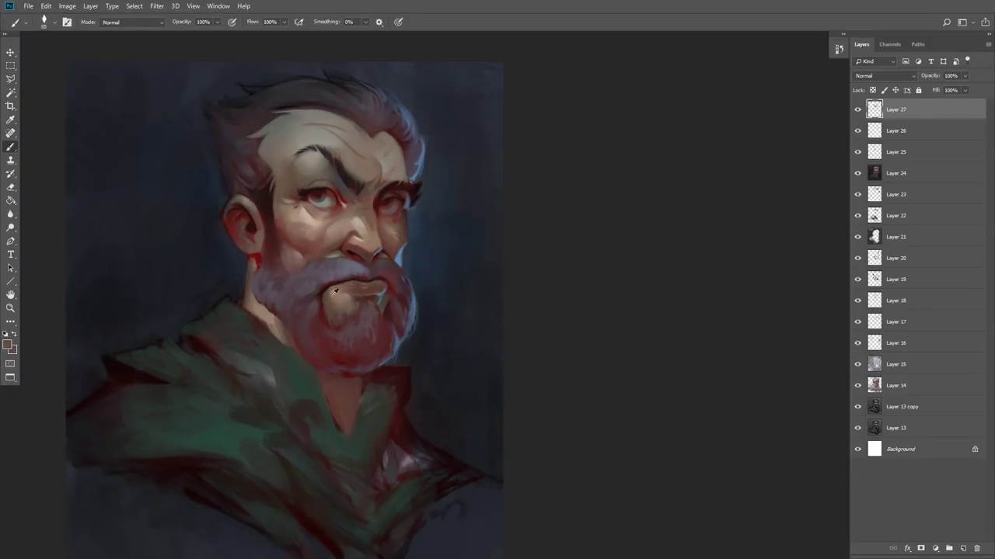
Step: Touch up the chin patch below the lip and define the hair edge at the back of the head with a newly picked dark colour
mouse_move(348, 315)
left_mouse_down()
mouse_move(330, 309)
mouse_move(354, 322)
left_mouse_up()
left_click(7, 344)
left_click(579, 299)
key("Return")
key("[")
key("[")
key("[")
key("[")
key("[")
left_click_drag(207, 113, 211, 129)
left_click(238, 199, "alt")
Step: Shape the moustache end and extend the far edge of the beard with sampled purplish tones and a smaller brush
left_click(372, 256, "alt")
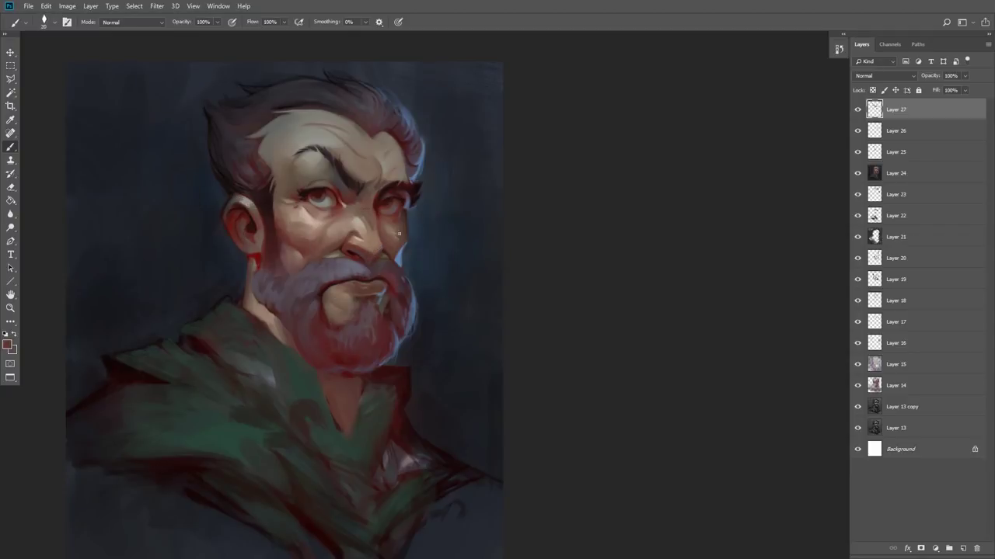
left_click(312, 186, "alt")
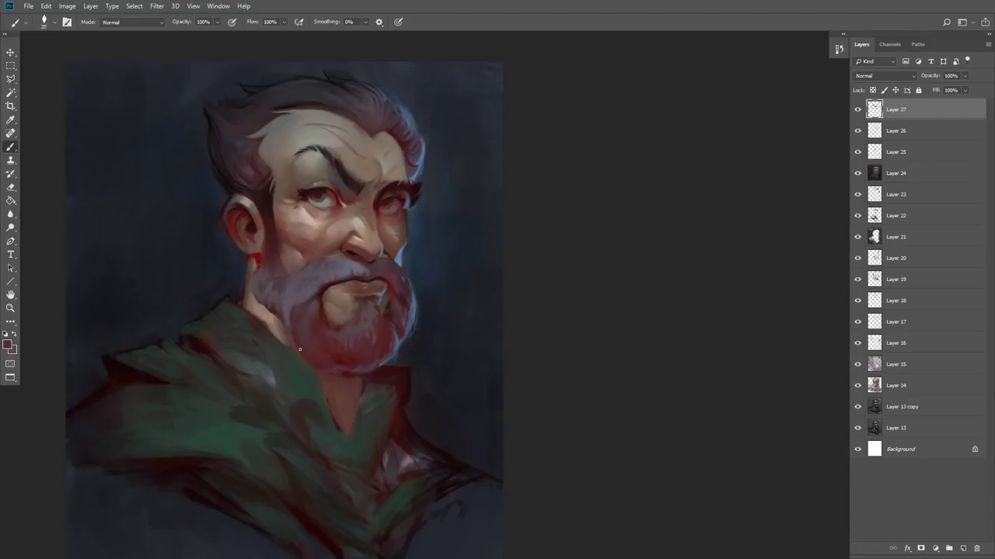
left_click(293, 312, "alt")
key("[")
key("[")
left_click_drag(395, 274, 413, 333)
left_click(414, 304, "alt")
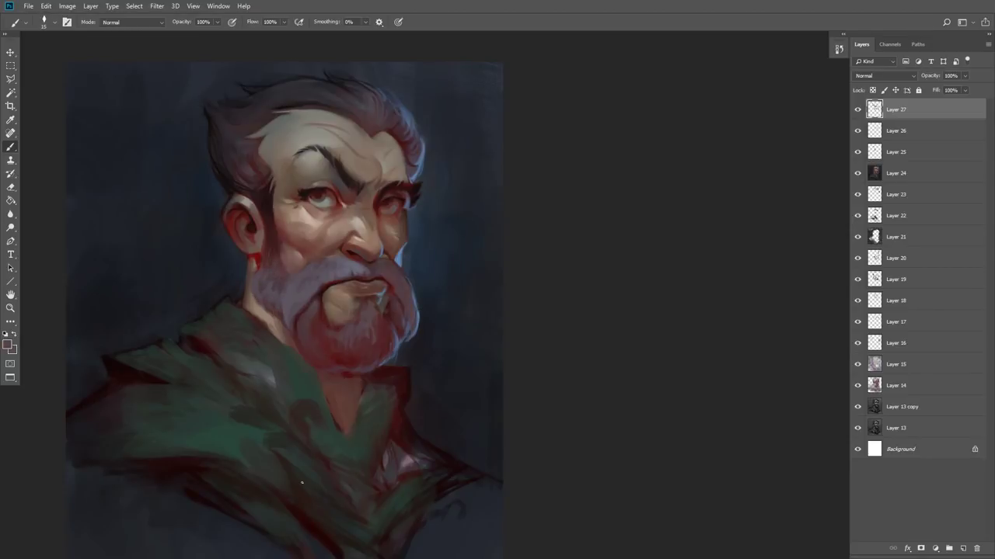
Step: Flip the canvas horizontally again and recentre the portrait, with a skin tone sampled from the nose
left_click(354, 224, "alt")
key("bracketright")
key("bracketright")
key("F2")
left_click_drag(116, 275, 236, 275)
Step: Redefine the far cheek's outer contour below the far eye with sampled reddish tones and a smaller brush
left_click(310, 242, "alt")
left_click(295, 233, "alt")
left_click(279, 217, "alt")
key("bracketleft")
key("bracketleft")
key("bracketleft")
key("bracketleft")
key("bracketleft")
key("bracketleft")
key("bracketleft")
left_click_drag(281, 212, 288, 249)
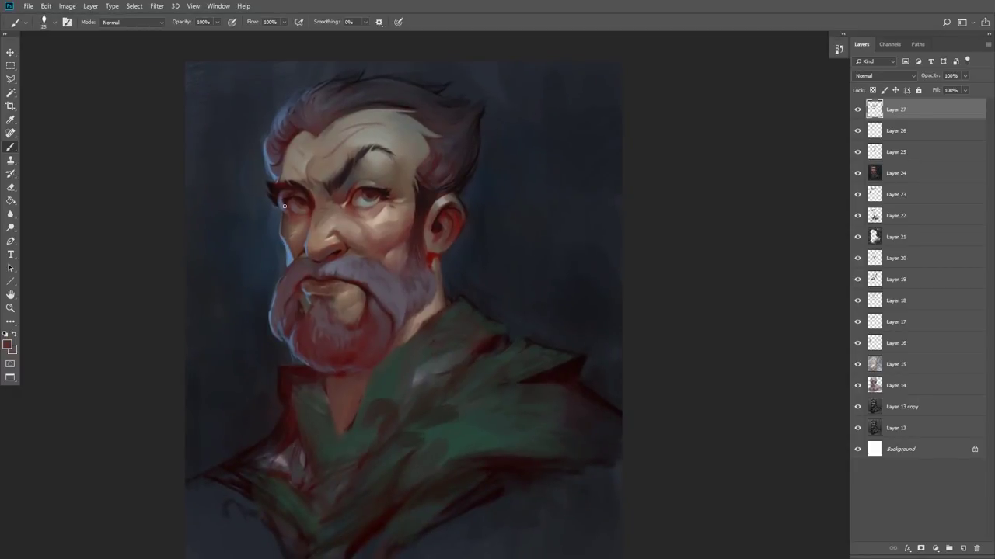
Step: Paint over the bright highlight at the far corner of the mouth with sampled lip and beard tones
left_click(336, 287, "alt")
left_click_drag(337, 287, 318, 289)
left_click(310, 306, "alt")
key("bracketleft")
key("bracketleft")
key("bracketleft")
key("bracketleft")
Step: Add a new layer and flip the canvas horizontally again, with a pale tone sampled from the forehead
key("ctrl+shift+alt+n")
left_click(422, 133, "alt")
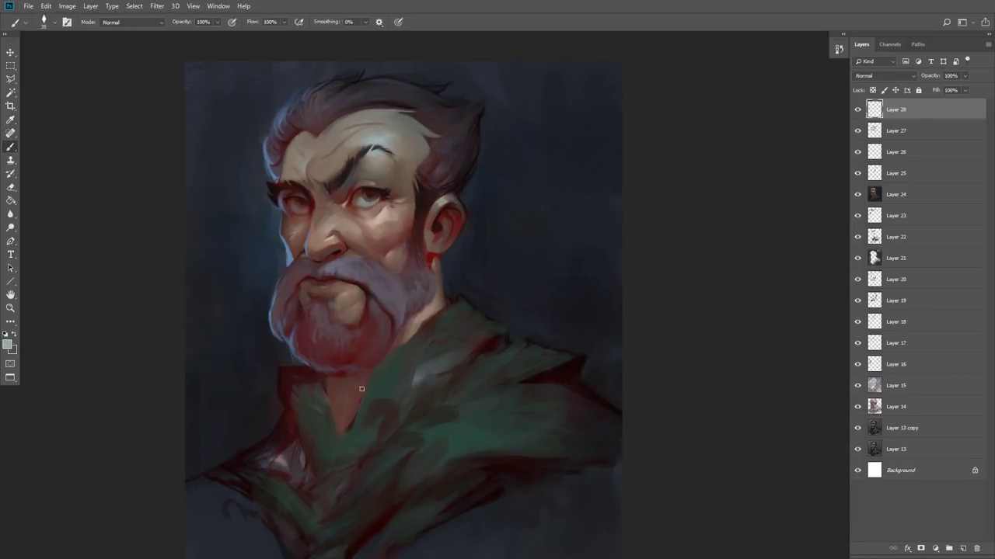
key("ctrl+shift+h")
mouse_move(322, 426)
left_mouse_down()
mouse_move(353, 390)
mouse_move(338, 408)
left_mouse_up()
Step: On another new layer, darken the background behind the head and above the near shoulder with a near-black tone
key("ctrl+shift+alt+n")
left_click(7, 344)
left_click(537, 296)
left_click(743, 169)
mouse_move(292, 226)
left_mouse_down()
mouse_move(364, 243)
mouse_move(295, 314)
mouse_move(316, 220)
mouse_move(264, 173)
left_mouse_up()
key("bracketright")
key("bracketright")
key("bracketright")
key("bracketright")
key("bracketright")
key("bracketright")
key("bracketleft")
key("bracketleft")
key("bracketleft")
key("bracketleft")
key("bracketleft")
key("bracketleft")
key("bracketleft")
key("bracketleft")
key("bracketleft")
key("bracketleft")
left_click_drag(315, 303, 292, 322)
Step: Repaint the cloak's collar edge from below the beard down to the chest with a sampled tone
left_click(377, 301, "alt")
left_click(422, 451, "alt")
mouse_move(402, 323)
left_mouse_down()
mouse_move(512, 459)
mouse_move(487, 466)
left_mouse_up()
Step: Choose a dark golden brown and block in round medallions on the cloak at the chest
left_click(7, 345)
left_click(650, 290)
left_click(743, 169)
key("bracketright")
key("bracketright")
left_click_drag(435, 488, 461, 516)
Step: Define the outlines of the golden chest medallions with a sampled dark tone and a smaller brush
left_click(548, 523, "alt")
key("bracketleft")
key("bracketleft")
key("bracketleft")
key("bracketleft")
key("bracketleft")
key("bracketleft")
key("bracketleft")
key("bracketleft")
left_click_drag(493, 435, 516, 464)
left_click_drag(477, 438, 471, 474)
Step: Fill out the cloak over the near shoulder with broad strokes of sampled green and a larger brush
left_click(264, 423, "alt")
key("bracketright")
key("bracketright")
key("bracketright")
key("bracketright")
key("bracketright")
key("bracketright")
key("bracketright")
key("bracketright")
left_click_drag(213, 440, 348, 442)
left_click_drag(251, 374, 207, 432)
Step: Define the folds between the collar and the near shoulder with sampled tones and a smaller brush
key("bracketleft")
key("bracketleft")
key("bracketleft")
key("bracketleft")
key("bracketleft")
key("bracketleft")
key("bracketleft")
key("bracketleft")
left_click(300, 346, "alt")
left_click_drag(289, 360, 380, 395)
left_click(333, 328, "alt")
key("bracketleft")
left_click_drag(333, 328, 386, 354)
Step: Add sampled green to the cloak's folds and darken the neck below the beard with a larger brush
left_click(303, 406, "alt")
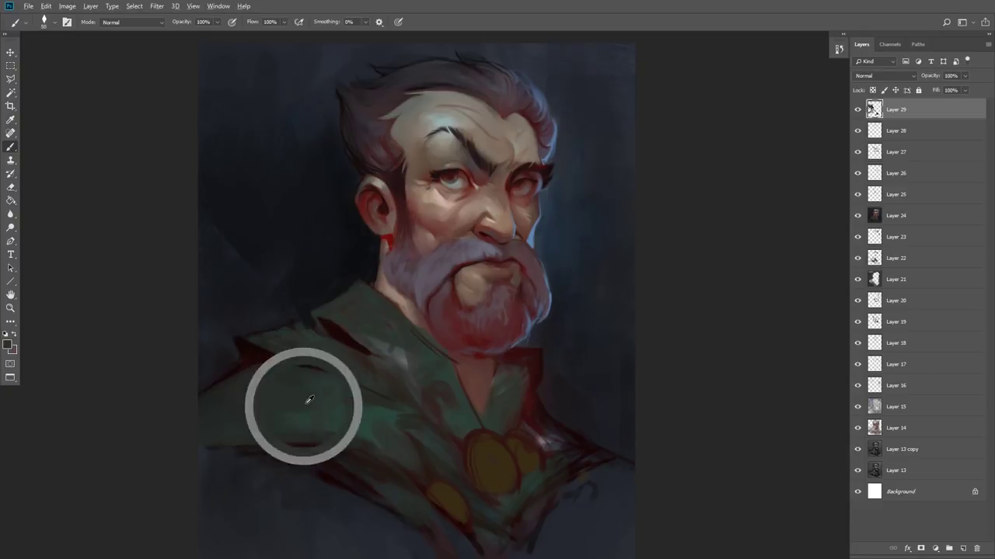
left_click_drag(377, 409, 396, 418)
left_click_drag(428, 310, 478, 356)
key("bracketright")
key("bracketright")
key("bracketright")
key("bracketright")
key("bracketright")
key("bracketright")
key("bracketright")
key("bracketright")
key("bracketright")
key("bracketright")
key("bracketright")
mouse_move(432, 331)
left_mouse_down()
mouse_move(476, 365)
mouse_move(483, 395)
left_mouse_up()
left_click(477, 403, "alt")
Step: Extend the beard's tones over the side of the chin with a sampled purplish colour and a much smaller brush
left_click(438, 274, "alt")
key("bracketleft")
key("bracketleft")
key("bracketleft")
key("bracketleft")
key("bracketleft")
key("bracketleft")
key("bracketleft")
key("bracketleft")
key("bracketleft")
key("bracketleft")
key("bracketleft")
key("bracketleft")
mouse_move(512, 313)
left_mouse_down()
mouse_move(501, 334)
mouse_move(495, 330)
mouse_move(511, 339)
left_mouse_up()
left_click(497, 332, "alt")
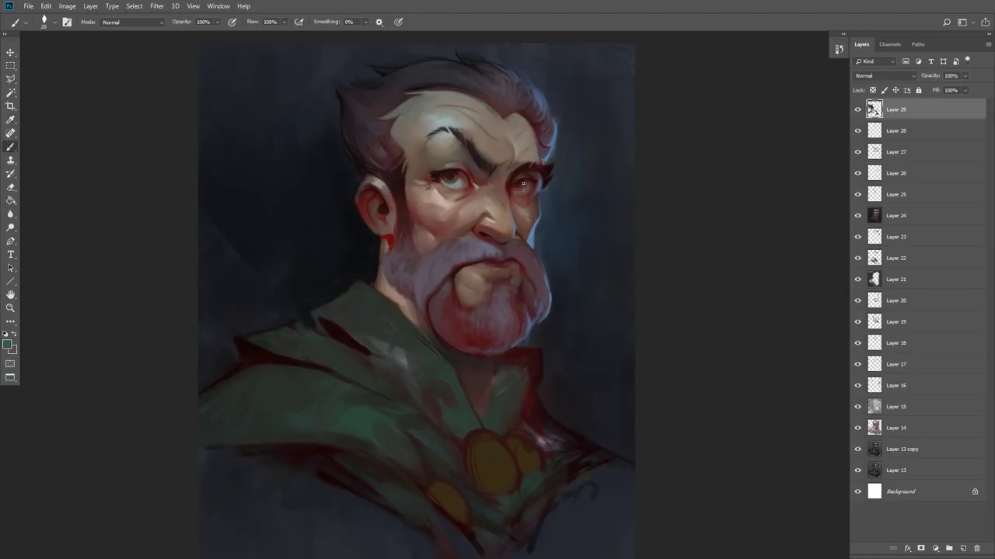
Step: Paint sampled greens across the near shoulder's folds and sharpen the collar edges beside the neck
left_click(360, 402, "alt")
left_click_drag(360, 396, 253, 430)
left_click(333, 427, "alt")
left_click_drag(382, 364, 400, 345)
left_click_drag(493, 361, 483, 427)
left_click_drag(465, 390, 483, 430)
Step: Smooth the raised collar below the ear with sampled green and refine its inner edge along the neck
left_click(386, 323, "alt")
left_click_drag(382, 291, 427, 344)
left_click_drag(464, 386, 482, 426)
key("bracketright")
key("bracketright")
key("bracketright")
left_click(416, 364, "alt")
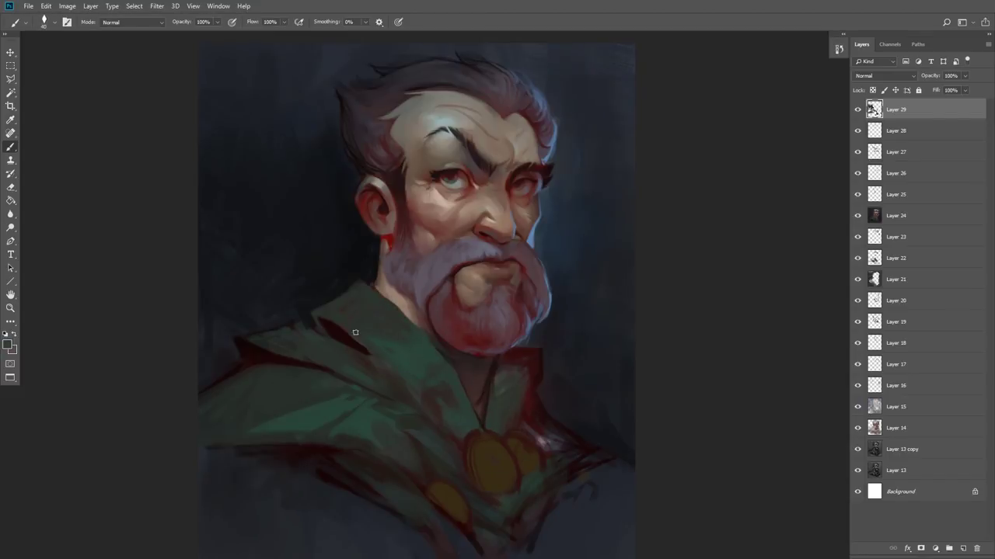
Step: Paint sampled dark tones across the chest and, with a much larger brush, over the folds below the near shoulder
left_click(516, 409, "alt")
mouse_move(420, 432)
left_mouse_down()
mouse_move(452, 468)
mouse_move(482, 433)
left_mouse_up()
left_click(310, 445, "alt")
key("bracketright")
key("bracketright")
key("bracketright")
key("bracketright")
key("bracketright")
key("bracketright")
key("bracketright")
key("bracketright")
left_click_drag(273, 449, 342, 514)
left_click_drag(331, 463, 384, 493)
left_click_drag(320, 501, 351, 516)
Step: Define the cloak's lower edges on both sides and the near collar's folds with a smaller brush
key("bracketleft")
key("bracketleft")
key("bracketleft")
key("bracketleft")
key("bracketleft")
key("bracketleft")
key("bracketleft")
key("bracketleft")
mouse_move(186, 418)
left_mouse_down()
mouse_move(248, 424)
mouse_move(332, 523)
left_mouse_up()
left_click_drag(519, 522, 565, 458)
left_click_drag(514, 491, 568, 434)
mouse_move(336, 296)
left_mouse_down()
mouse_move(387, 340)
mouse_move(420, 388)
left_mouse_up()
mouse_move(396, 328)
left_mouse_down()
mouse_move(440, 342)
mouse_move(508, 340)
mouse_move(497, 321)
mouse_move(416, 365)
left_mouse_up()
Step: Block in the collar openings below the beard and the far collar with a sampled dark tone and larger brush
left_click(508, 342, "alt")
key("bracketright")
key("bracketright")
key("bracketright")
key("bracketright")
key("bracketright")
key("bracketright")
key("bracketright")
key("bracketright")
key("bracketright")
left_click_drag(427, 342, 408, 381)
left_click_drag(499, 346, 525, 381)
left_click_drag(517, 307, 544, 365)
Step: Refine the inner edges of both collar flaps at the neck with a smaller brush
key("bracketleft")
key("bracketleft")
key("bracketleft")
key("bracketleft")
key("bracketleft")
key("bracketleft")
left_click_drag(433, 363, 427, 384)
left_click_drag(493, 354, 479, 388)
Step: Shape both pointed collar flaps with a sampled tone and place a round button on the near flap
left_click(406, 318, "alt")
left_click_drag(435, 337, 426, 359)
left_click_drag(366, 321, 402, 393)
left_click_drag(488, 354, 511, 390)
left_click_drag(526, 353, 519, 393)
left_click_drag(399, 400, 398, 380)
left_click(403, 368)
Step: Detail the far collar and its button, shade the near button and sharpen the near collar's crease with a smaller brush
key("bracketleft")
key("bracketleft")
key("bracketleft")
mouse_move(490, 362)
left_mouse_down()
mouse_move(510, 345)
mouse_move(512, 384)
left_mouse_up()
left_click_drag(513, 327, 524, 389)
left_click(328, 289, "alt")
left_click_drag(398, 375, 406, 371)
left_click(402, 368, "alt")
left_click_drag(524, 360, 527, 366)
left_click(345, 303, "alt")
key("bracketleft")
key("bracketleft")
left_click_drag(335, 292, 357, 288)
Step: Choose new foreground and background colours, repaint the golden medallions with sampled golds and touch up the cloak around them
left_click(428, 372, "alt")
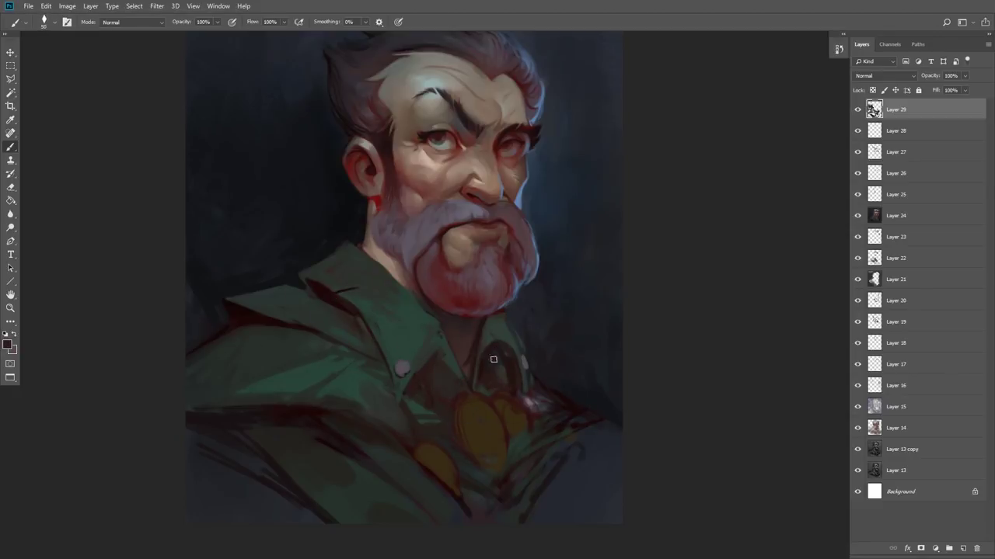
left_click(12, 350)
key("Return")
left_click(7, 344)
left_click(592, 238)
left_click(749, 169)
left_click(473, 440, "alt")
mouse_move(468, 403)
left_mouse_down()
mouse_move(474, 440)
mouse_move(515, 417)
left_mouse_up()
left_click(468, 408, "alt")
mouse_move(462, 402)
left_mouse_down()
mouse_move(463, 431)
mouse_move(441, 455)
left_mouse_up()
left_click(444, 458, "alt")
key("bracketleft")
left_click_drag(480, 496, 471, 513)
mouse_move(536, 488)
left_mouse_down()
mouse_move(548, 446)
mouse_move(550, 479)
left_mouse_up()
Step: Add fine strands to the top and front of the hair with a sampled colour and much smaller brush
left_click_drag(385, 50, 414, 101)
key("bracketleft")
key("bracketleft")
key("bracketleft")
key("bracketleft")
left_click(414, 101, "alt")
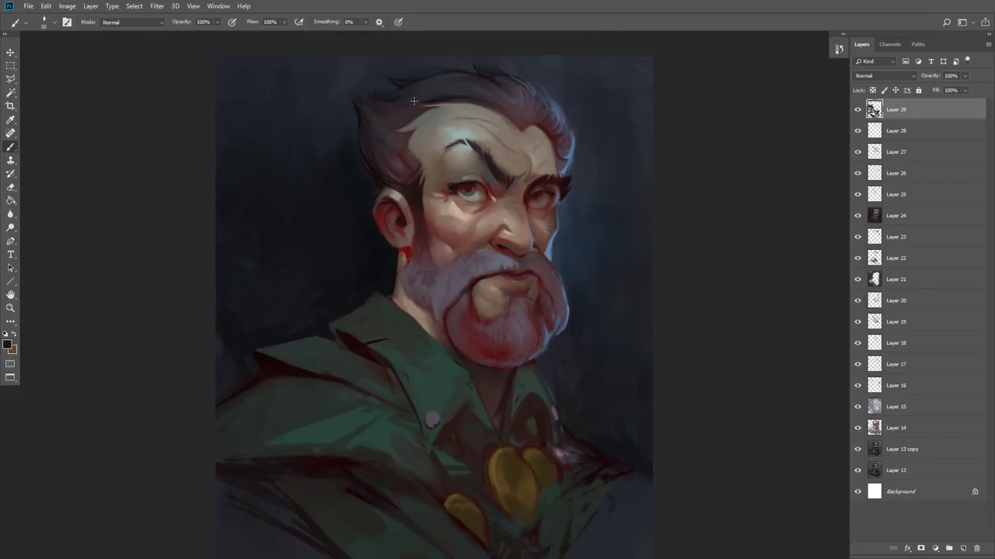
left_click_drag(514, 92, 522, 117)
mouse_move(526, 91)
left_mouse_down()
mouse_move(533, 122)
mouse_move(544, 101)
left_mouse_up()
Step: Warm the hair's upper contour with sampled reddish and purplish tones and a larger brush
left_click(547, 104, "alt")
key("bracketright")
key("bracketright")
key("bracketright")
key("bracketright")
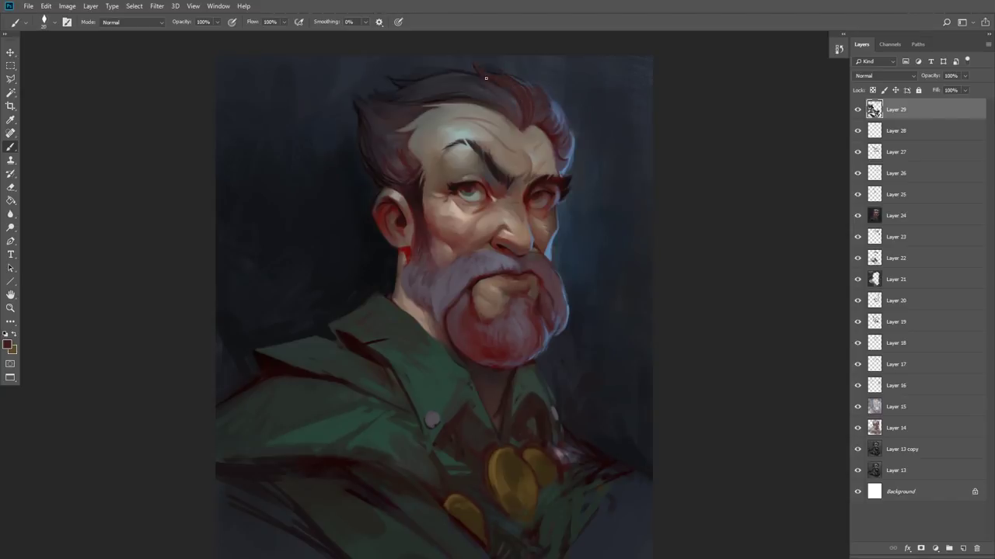
left_click(555, 114, "alt")
mouse_move(456, 87)
left_mouse_down()
mouse_move(431, 92)
mouse_move(495, 82)
left_mouse_up()
left_click(489, 85, "alt")
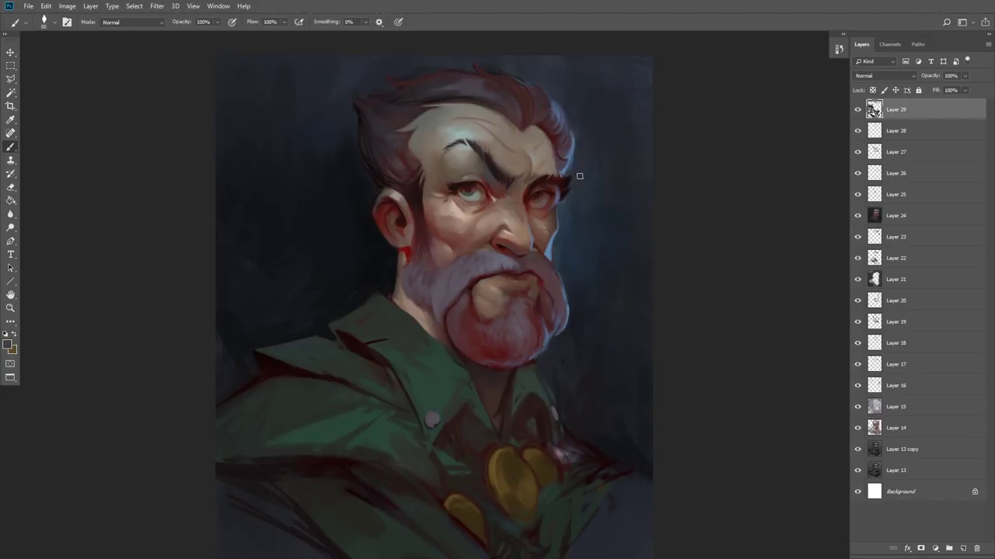
Step: Paint a sampled tone through the swept-back hair above the forehead and reduce the brush size
left_click(481, 89, "alt")
mouse_move(429, 96)
left_mouse_down()
mouse_move(484, 87)
mouse_move(509, 101)
left_mouse_up()
key("bracketleft")
key("bracketleft")
key("bracketleft")
key("bracketleft")
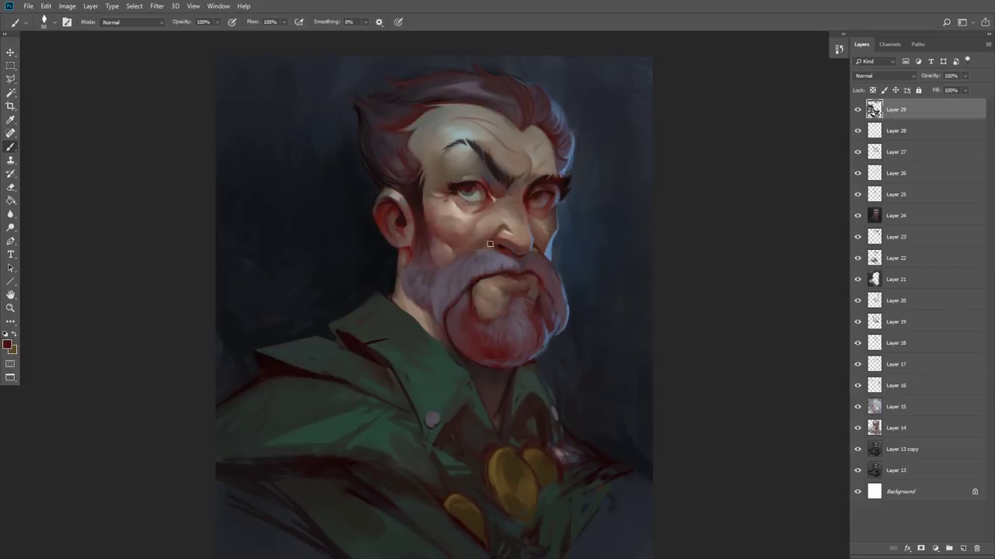
Step: Paint a sampled tone along the lower far edge of the beard with a larger brush
left_click(571, 152, "alt")
key("bracketright")
key("bracketright")
key("bracketright")
key("bracketright")
key("bracketright")
key("bracketright")
key("bracketright")
left_click_drag(550, 336, 529, 360)
Step: Cover the loose lines below the near shoulder and darken the far side of the cloak with sampled dark tones
left_click(261, 474, "alt")
mouse_move(272, 482)
left_mouse_down()
mouse_move(300, 521)
mouse_move(290, 517)
left_mouse_up()
left_click_drag(579, 527, 572, 433)
left_click(583, 358, "alt")
mouse_move(568, 359)
left_mouse_down()
mouse_move(600, 381)
mouse_move(544, 455)
left_mouse_up()
Step: Blend the far shoulder into the background with a sampled dark tone and a much larger brush
key("bracketright")
key("bracketright")
key("bracketright")
left_click(566, 436, "alt")
key("bracketright")
key("bracketright")
key("bracketright")
key("bracketright")
key("bracketright")
key("bracketright")
left_click_drag(575, 419, 625, 458)
Step: Darken the area beneath the near shoulder and the backdrop around the cloak with broad strokes
left_click_drag(244, 422, 212, 439)
mouse_move(203, 474)
left_mouse_down()
mouse_move(232, 437)
mouse_move(309, 436)
left_mouse_up()
left_click_drag(548, 422, 523, 431)
left_click_drag(384, 292, 378, 360)
left_click_drag(179, 371, 226, 291)
left_click_drag(436, 311, 407, 315)
Step: Clean up the dark background edge beneath the far side of the beard with a smaller brush
key("bracketleft")
key("bracketleft")
key("bracketleft")
key("bracketleft")
key("bracketleft")
key("bracketleft")
key("bracketleft")
left_click_drag(494, 331, 470, 369)
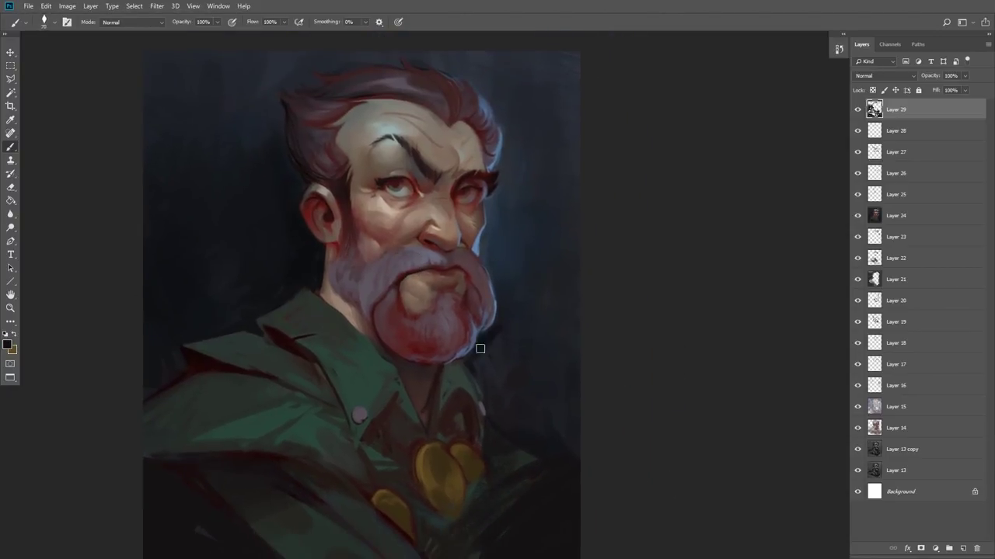
Step: Smooth the background behind the hair and around the far shoulder with a very large brush and sampled dark blue
key("bracketright")
key("bracketright")
key("bracketright")
key("bracketright")
key("bracketright")
key("bracketright")
key("bracketright")
key("bracketright")
left_click_drag(262, 90, 263, 101)
left_click_drag(279, 69, 290, 69)
left_click(195, 172, "alt")
key("bracketright")
left_click_drag(624, 447, 621, 429)
Step: Paint over the temple and upper cheek beside the near eye with a sampled skin tone
key("bracketleft")
key("bracketleft")
key("bracketleft")
left_click(364, 165, "alt")
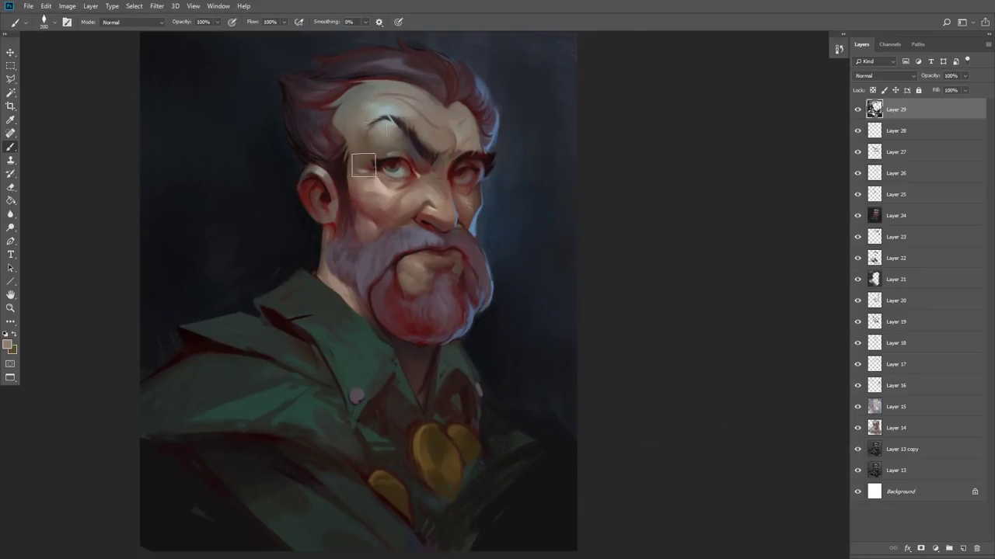
left_click(364, 165, "alt")
left_click_drag(363, 165, 374, 189)
Step: Reduce the brush size and mirror the canvas horizontally
key("bracketleft")
key("bracketleft")
key("bracketleft")
key("bracketleft")
key("bracketleft")
key("bracketleft")
key("bracketleft")
key("bracketleft")
key("bracketleft")
key("bracketleft")
key("ctrl+shift+h")
Step: Brighten the near collar and the cloak's shoulder folds with sampled and lighter green tones
key("bracketright")
key("bracketright")
key("bracketright")
left_click(263, 346, "alt")
left_click_drag(264, 346, 281, 371)
key("n")
left_click(571, 253)
key("Return")
mouse_move(382, 373)
left_mouse_down()
mouse_move(355, 331)
mouse_move(349, 355)
left_mouse_up()
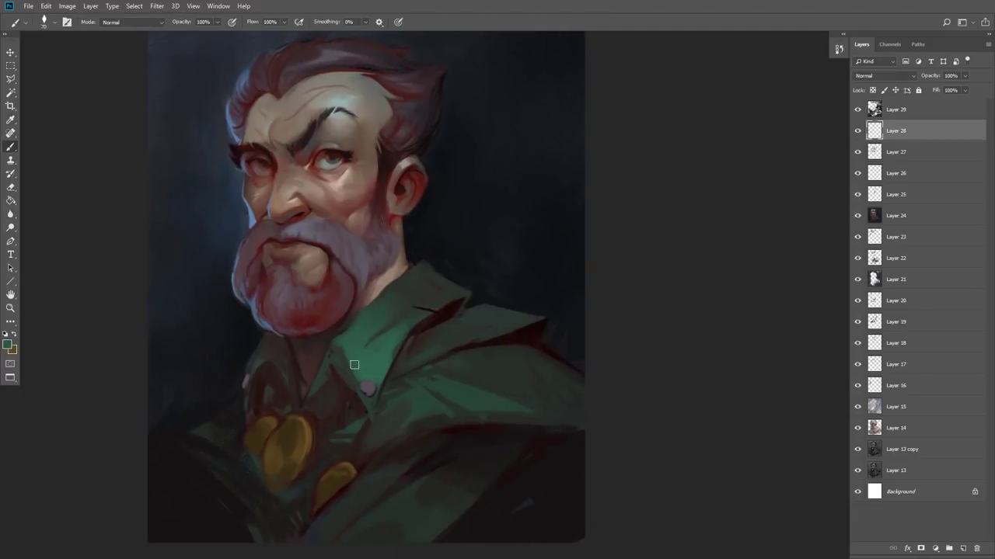
left_click(421, 404, "alt")
mouse_move(420, 405)
left_mouse_down()
mouse_move(458, 392)
mouse_move(449, 375)
left_mouse_up()
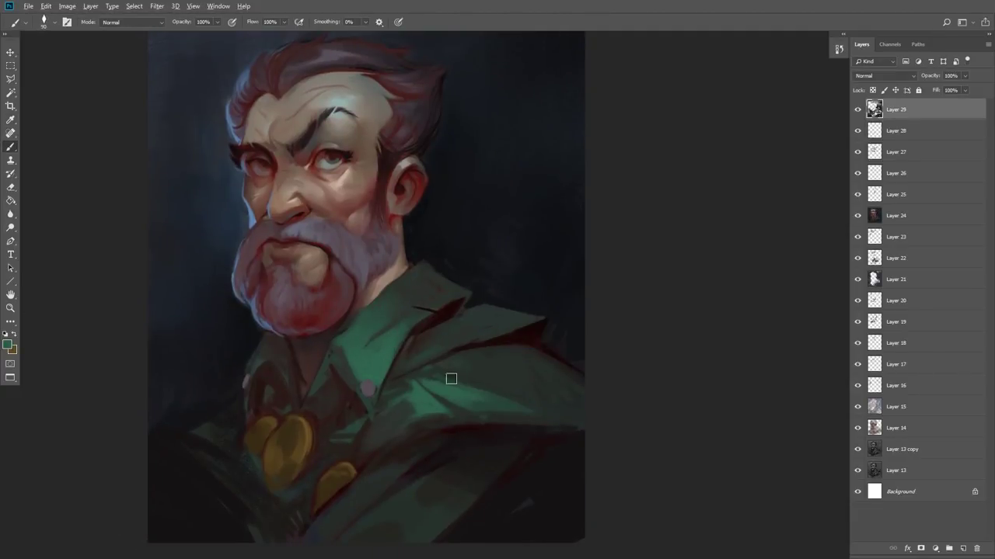
Step: Paint over the far collar and the far side of the cloak with a sampled dark cloak tone
left_click(513, 334, "alt")
mouse_move(260, 456)
left_mouse_down()
mouse_move(271, 498)
mouse_move(250, 506)
left_mouse_up()
mouse_move(256, 346)
left_mouse_down()
mouse_move(243, 389)
mouse_move(273, 400)
left_mouse_up()
Step: Paint speckled texture over the lower face on a new Overlay layer and set its opacity to 41%
key("ctrl+shift+alt+n")
left_click(883, 76)
left_click(871, 231)
left_click(44, 21)
scroll(306, 279, "down", 3)
double_click(292, 200)
left_click(7, 344)
key("Return")
left_click(44, 22)
double_click(304, 253)
mouse_move(315, 284)
left_mouse_down()
mouse_move(285, 284)
mouse_move(325, 289)
left_mouse_up()
left_click_drag(964, 76, 937, 91)
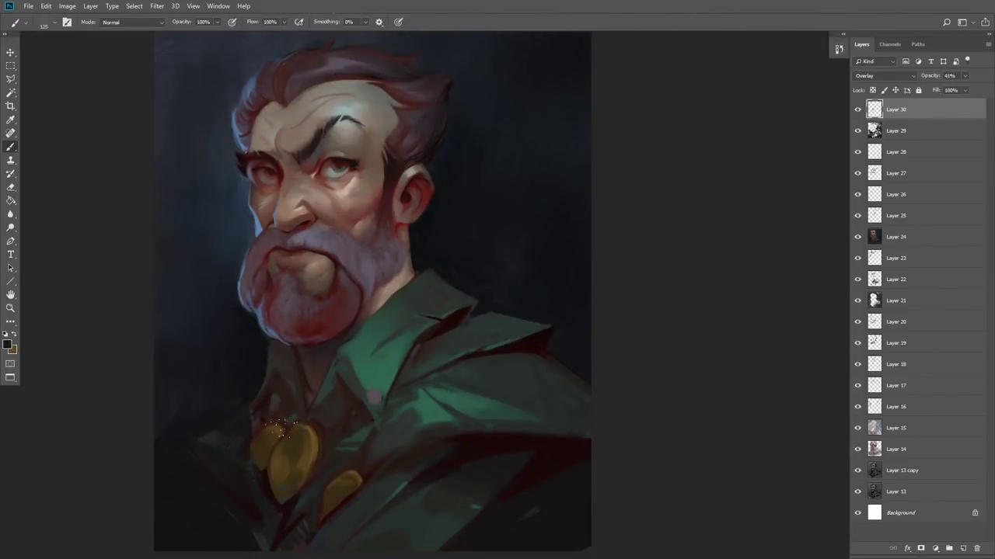
Step: Add another layer above the texture layer and mirror the canvas back horizontally
left_click(963, 549)
key("e")
left_click(895, 130)
key("F2")
key("z")
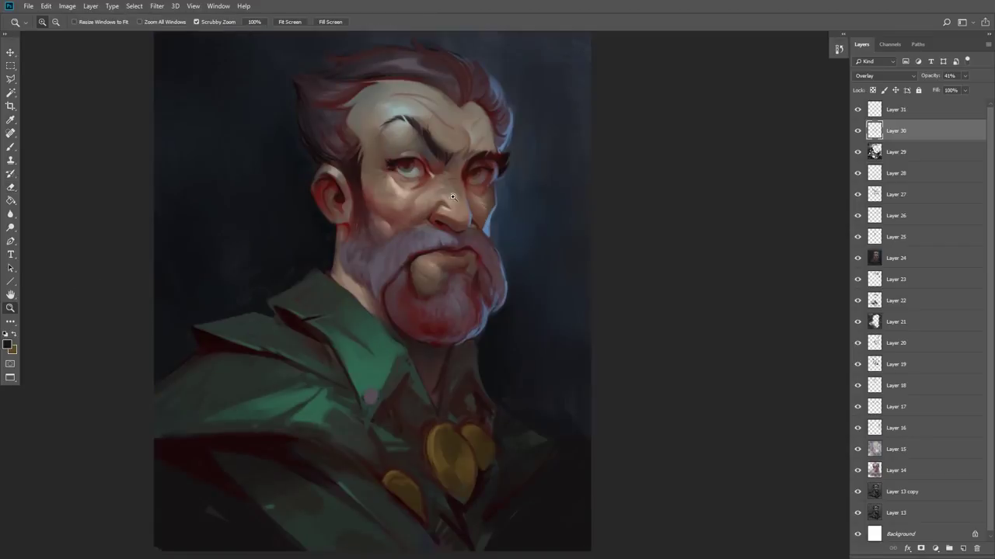
left_click_drag(406, 54, 459, 75)
Step: On a new layer, refine the near ear's upper edge and earlobe with sampled tones
key("b")
left_click(44, 21)
key("Escape")
key("ctrl+alt+shift+n")
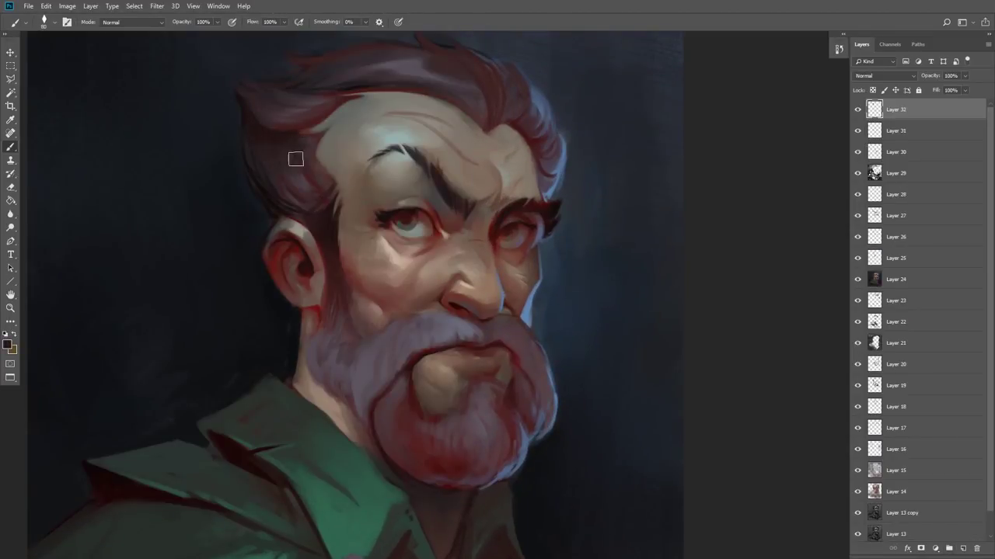
left_click_drag(281, 224, 269, 241)
key("bracketright")
key("bracketright")
left_click(296, 306, "alt")
left_click_drag(292, 304, 309, 309)
Step: Add fine pale purple hair strands to the moustache and chin beard with a small brush
left_click(456, 320, "alt")
left_click(7, 344)
left_click(524, 228)
mouse_move(431, 320)
left_mouse_down()
mouse_move(427, 333)
mouse_move(442, 342)
left_mouse_up()
left_click(739, 173)
key("bracketleft")
left_click_drag(367, 376, 396, 365)
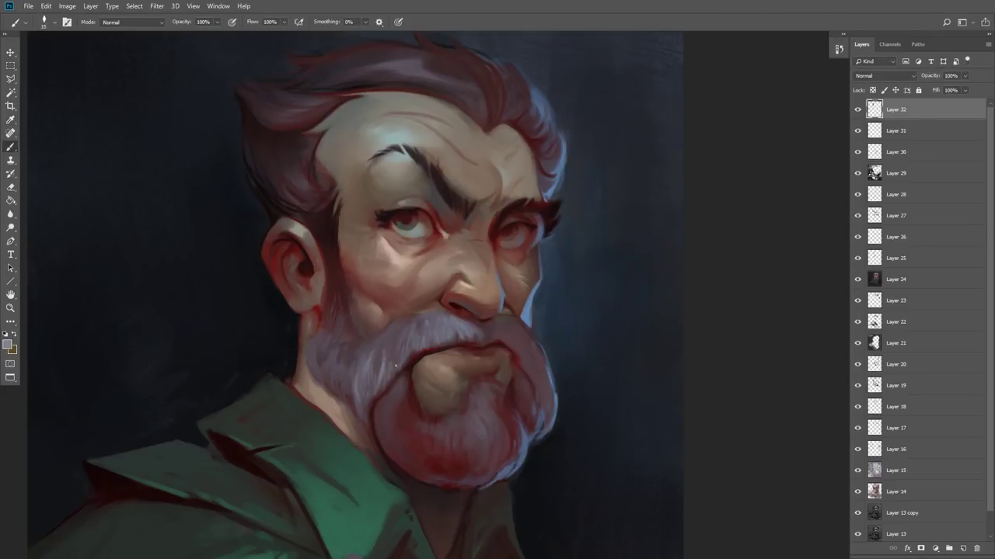
left_click_drag(473, 428, 471, 449)
left_click_drag(488, 427, 494, 446)
left_click(387, 410, "alt")
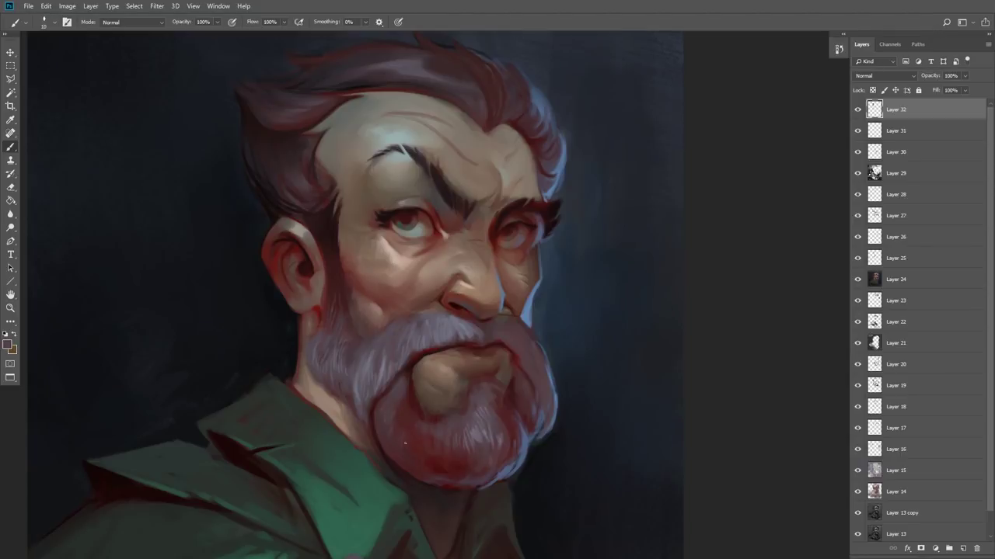
Step: Refine the hair strands above the temple and the dark back edge of the hair with sampled tones
left_click(475, 77, "alt")
mouse_move(233, 89)
left_mouse_down()
mouse_move(281, 216)
mouse_move(255, 267)
left_mouse_up()
left_click(327, 117, "alt")
key("bracketright")
key("bracketright")
key("bracketright")
mouse_move(322, 115)
left_mouse_down()
mouse_move(249, 135)
mouse_move(303, 121)
left_mouse_up()
left_click(291, 134, "alt")
left_click(412, 104, "alt")
left_click(222, 188, "alt")
left_click_drag(220, 191, 275, 266)
Step: Refine the sideburn in front of the ear and the skin between the eyebrows with sampled tones
left_click(273, 272, "alt")
left_click_drag(303, 305, 309, 333)
left_click(440, 262, "alt")
left_click_drag(439, 261, 443, 277)
left_click(449, 272, "alt")
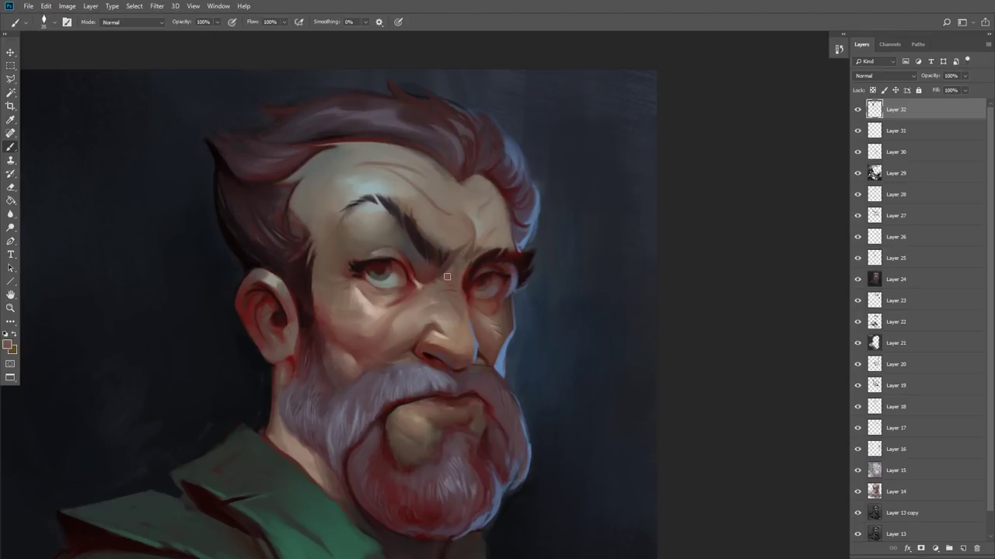
left_click_drag(436, 462, 408, 413)
left_click(440, 253, "alt")
mouse_move(439, 250)
left_mouse_down()
mouse_move(444, 292)
mouse_move(406, 242)
left_mouse_up()
left_click(420, 239, "alt")
left_click(371, 267, "alt")
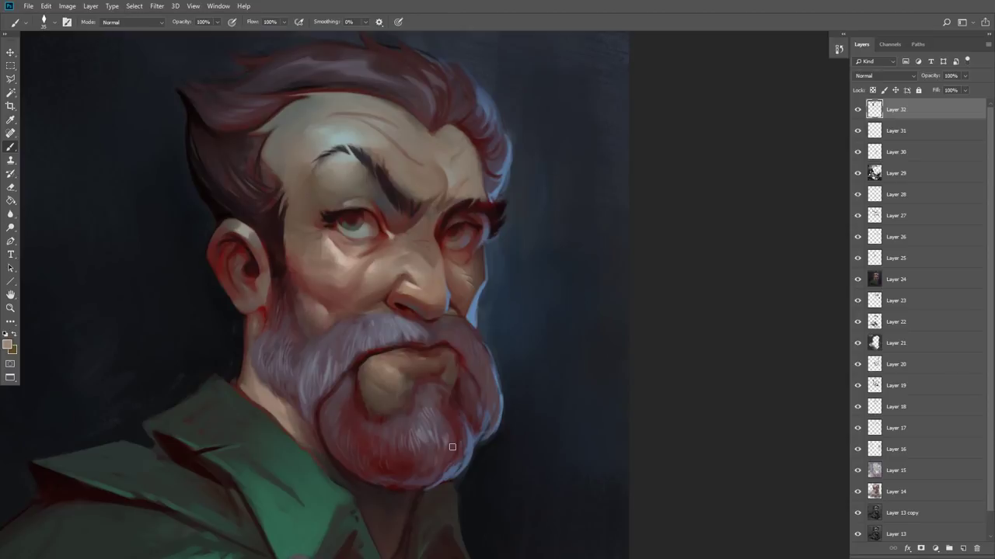
Step: Pick paler tones based on the near eye and the nose tip for painting highlights
left_click(346, 219, "alt")
key("n")
left_click(518, 200)
key("Return")
key("bracketleft")
key("z")
left_click(202, 251, "alt")
key("n")
left_click(412, 238)
left_click(518, 195)
key("Return")
Step: Paint a brighter golden highlight on the large medallion with a larger brush
key("bracketright")
key("bracketright")
key("bracketright")
key("n")
left_click(595, 214)
key("Return")
left_click_drag(387, 456, 384, 471)
Step: Warm the nose and cheeks with a soft salmon glow, colour f29679, on a new Overlay layer
key("ctrl+shift+alt+n")
left_click(884, 76)
left_click(868, 203)
key("n")
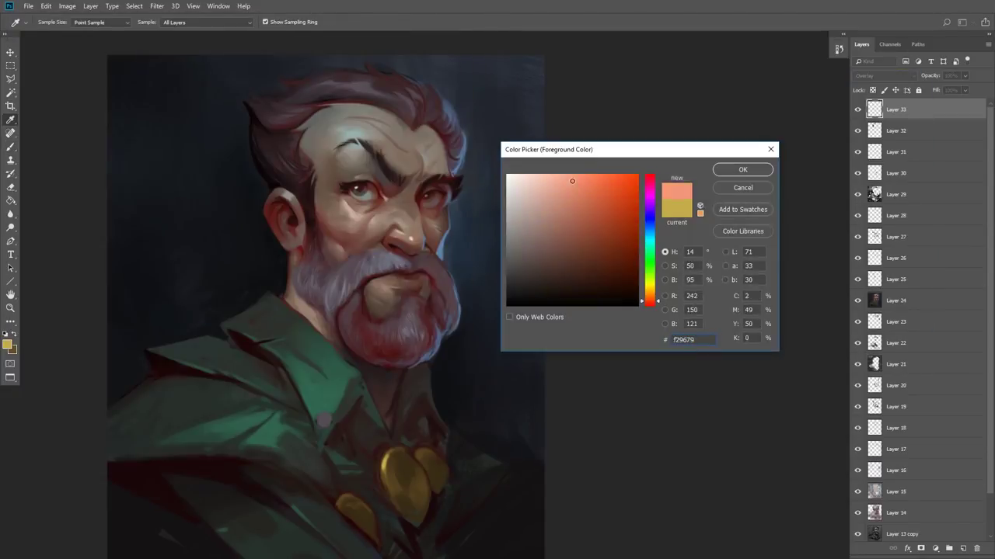
key("Return")
key("b")
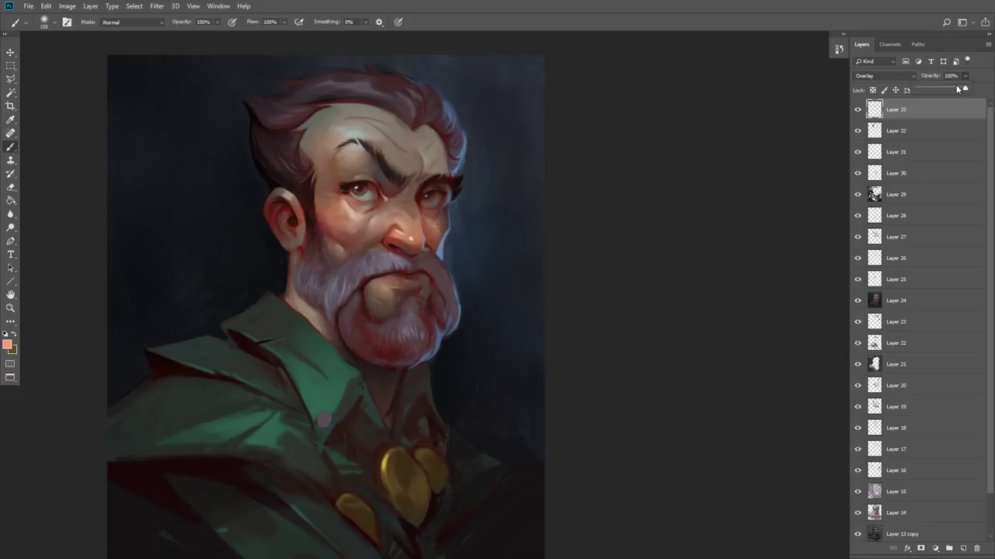
left_click(965, 76)
Step: Glaze light green over the near collar and cloak shoulder on another Overlay layer and set its opacity to 29%
left_click(962, 549)
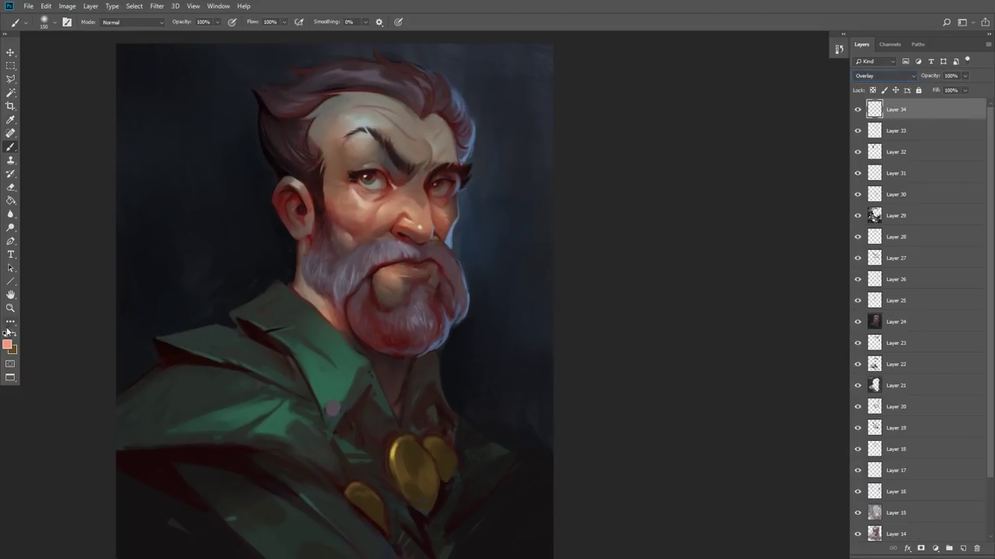
left_click(7, 344)
key("Return")
key("[")
key("[")
key("[")
key("[")
key("[")
key("[")
key("[")
left_click_drag(317, 353, 342, 392)
left_click_drag(289, 408, 257, 427)
left_click(965, 76)
left_click_drag(966, 87, 936, 87)
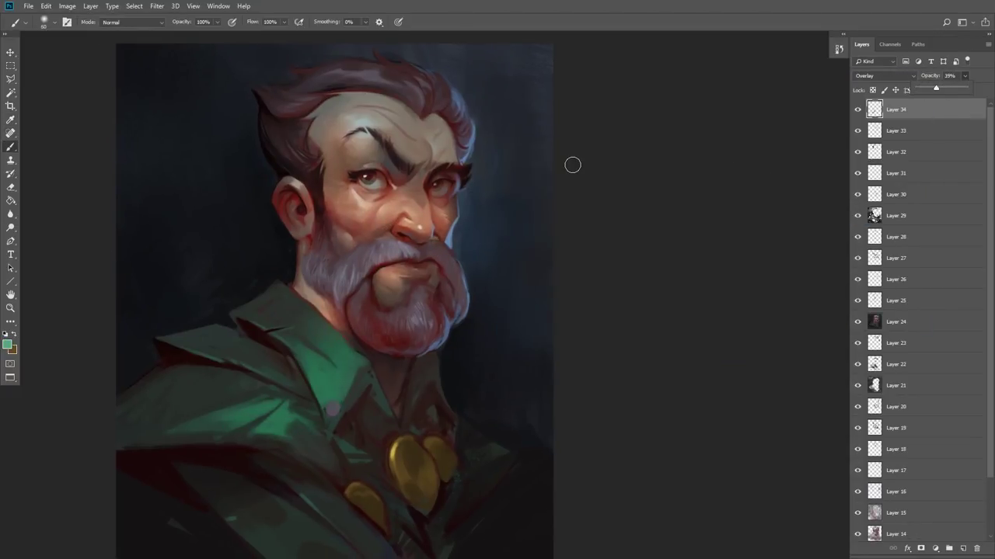
Step: On a new layer, rework the neck opening and the area beside the far collar with sampled tones
key("ctrl+shift+alt+n")
left_click(7, 344)
key("Return")
right_click(406, 427)
double_click(386, 407)
left_click(387, 406, "alt")
left_click(413, 367, "alt")
left_click_drag(406, 388, 410, 427)
left_click(415, 415, "alt")
left_click_drag(461, 357, 446, 323)
Step: Touch up the large medallion with a larger brush in a sampled tone and add pale blue rim light along the far collar's edge
left_click(419, 435, "alt")
key("]")
key("]")
key("]")
left_click_drag(421, 445, 420, 470)
left_click(436, 409, "alt")
left_click_drag(437, 409, 460, 443)
Step: Extend the cool rim light, using sampled colours, to the outer edge of the small far medallion and along the far shoulder
left_click(451, 380, "alt")
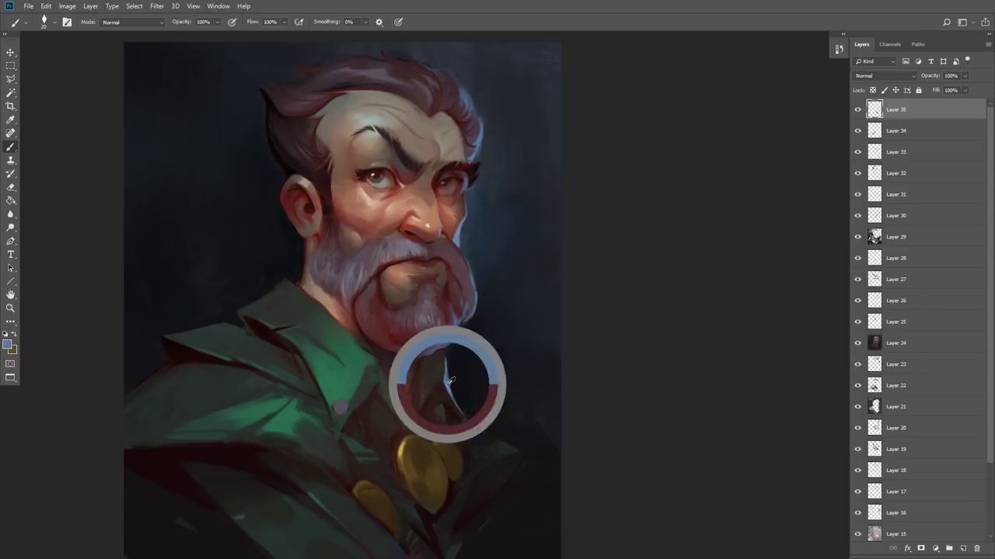
left_click(444, 270, "alt")
left_click(462, 196, "alt")
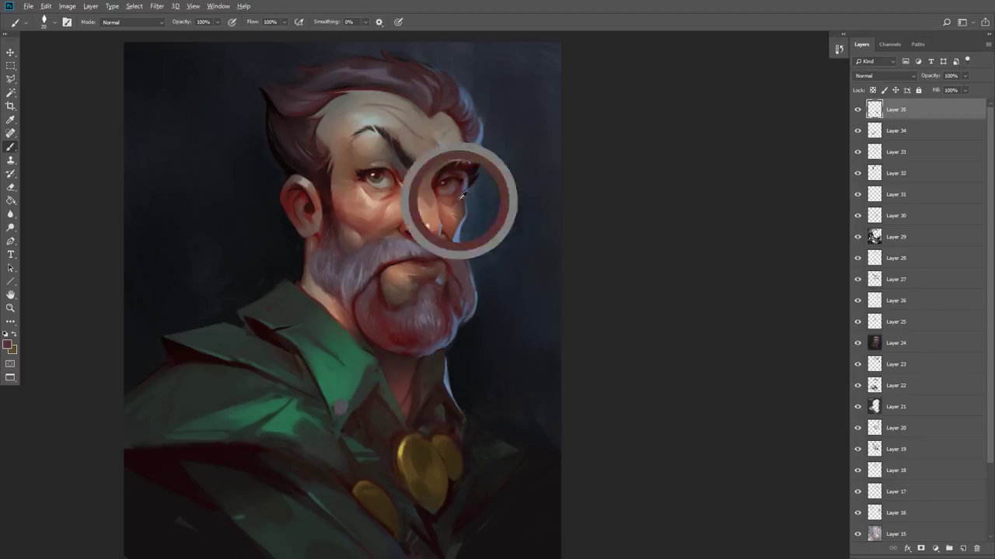
left_click(459, 344, "alt")
mouse_move(457, 443)
left_mouse_down()
mouse_move(461, 478)
mouse_move(446, 494)
left_mouse_up()
key("[")
left_click_drag(458, 404, 506, 447)
left_click(497, 416, "alt")
Step: Soften the dark hair at the back of the head above the near ear with sampled tones
key("]")
left_click(291, 131, "alt")
mouse_move(271, 133)
left_mouse_down()
mouse_move(290, 171)
mouse_move(300, 162)
left_mouse_up()
left_click(292, 156, "alt")
key("[")
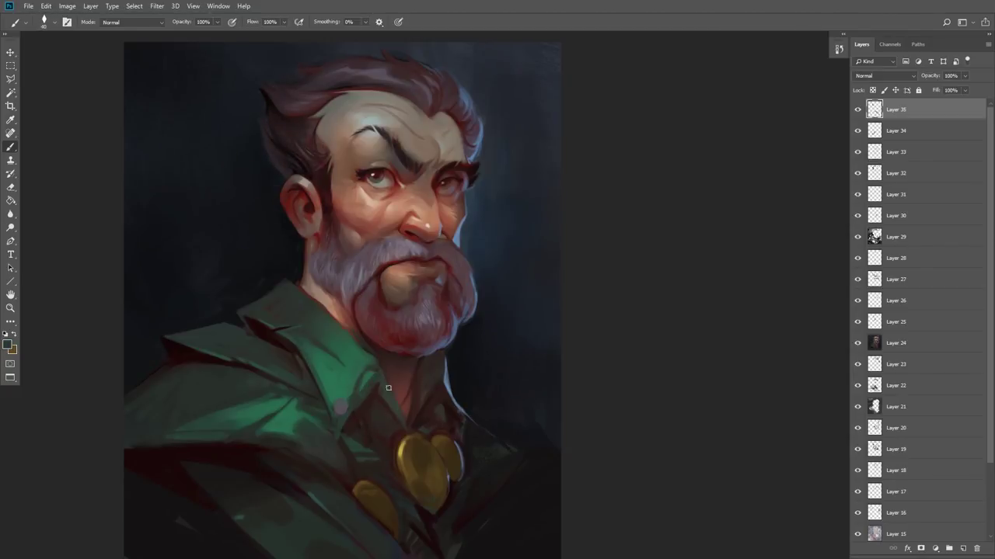
Step: Refine the near collar and the side of the beard with short strokes of sampled colours
left_click_drag(365, 385, 359, 374)
left_click(346, 245, "alt")
left_click(342, 281)
left_click(364, 250, "alt")
left_click(350, 267)
left_click(418, 306, "alt")
left_click(417, 309, "alt")
left_click_drag(313, 393, 345, 408)
Step: Place a merged copy of the whole painting on a new top layer and start a Levels adjustment on it
key("ctrl+a")
key("ctrl+l")
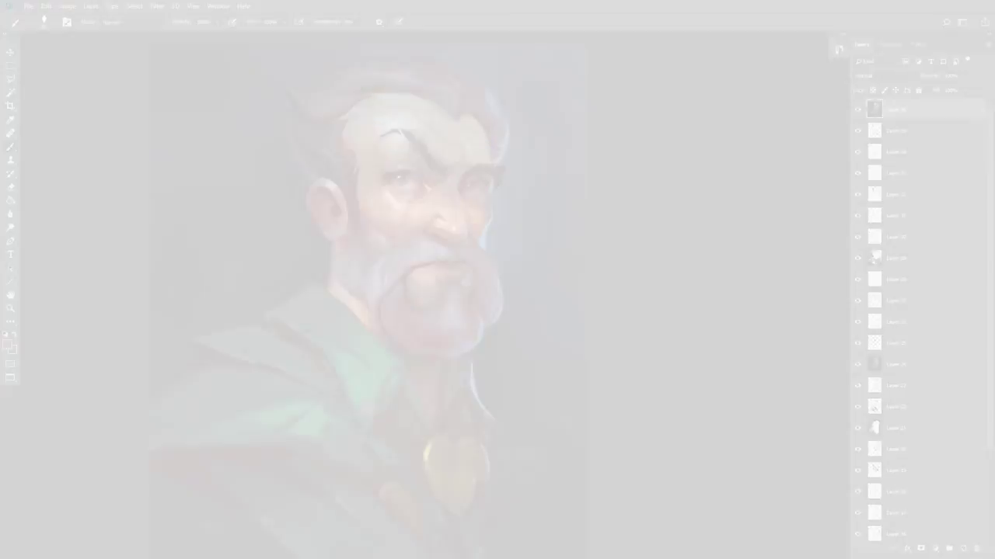